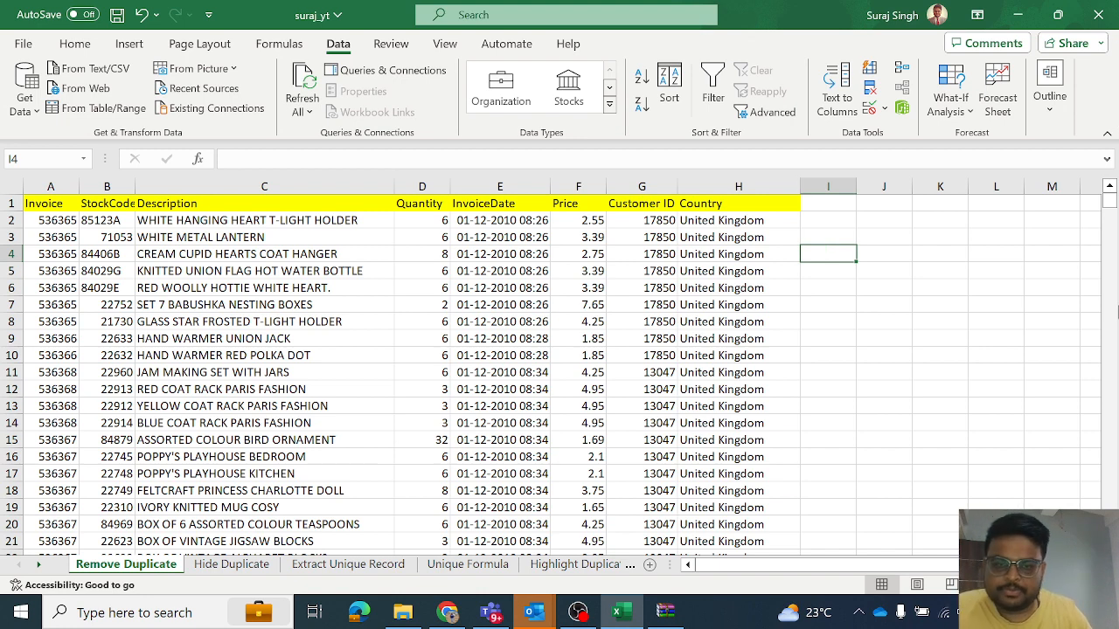
- Switch to Chrome and view the Online retail dataset page on Kaggle, including its web address
left_click(248, 318)
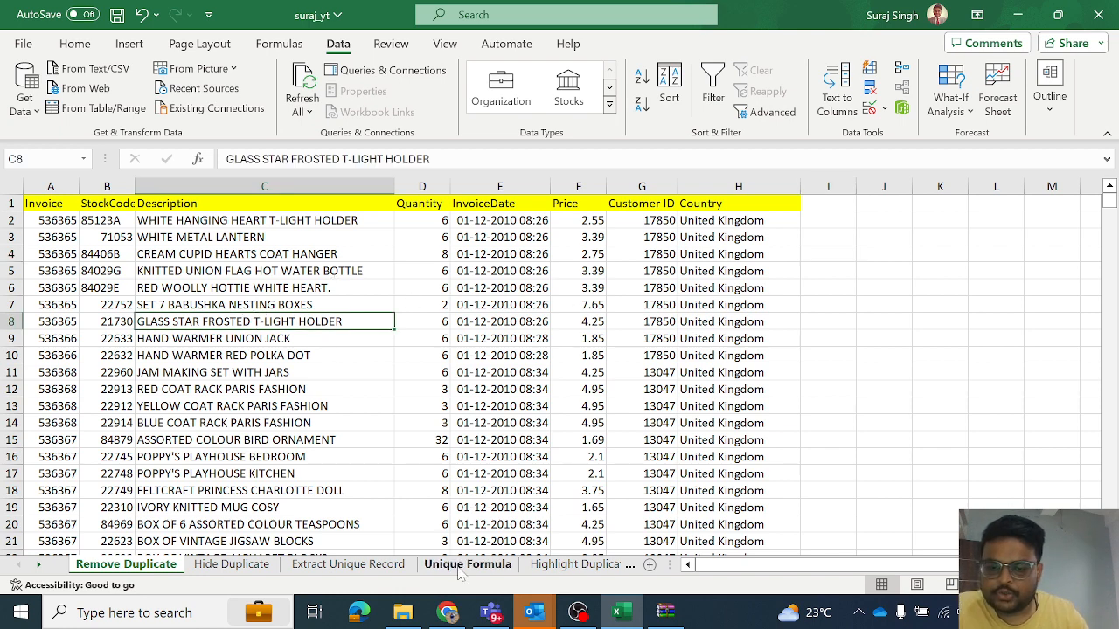
left_click(448, 612)
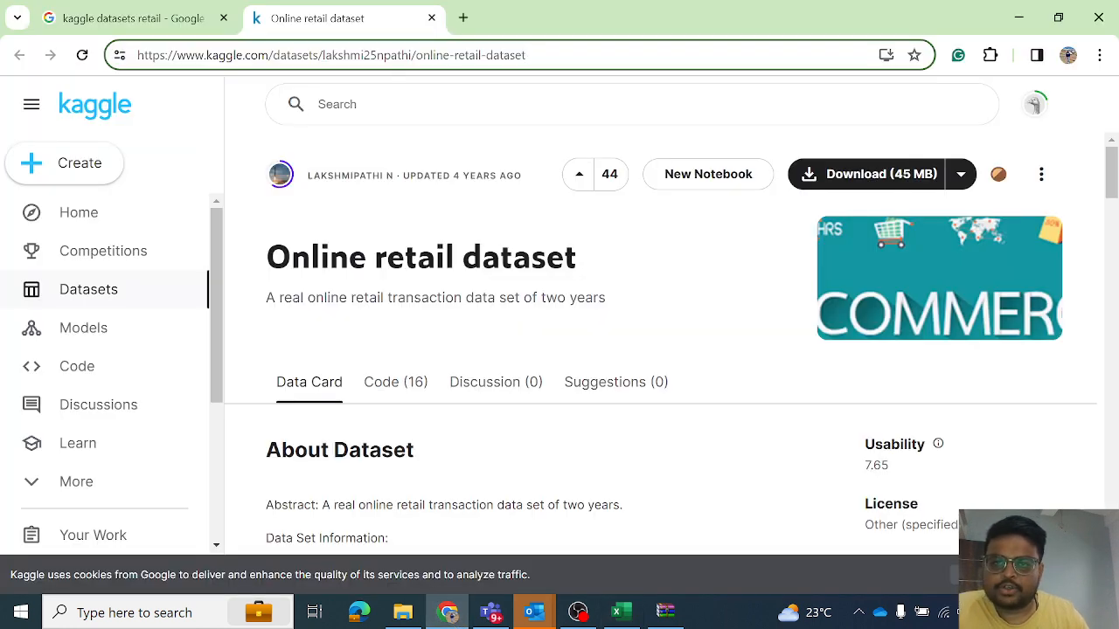
double_click(396, 56)
left_click(564, 55)
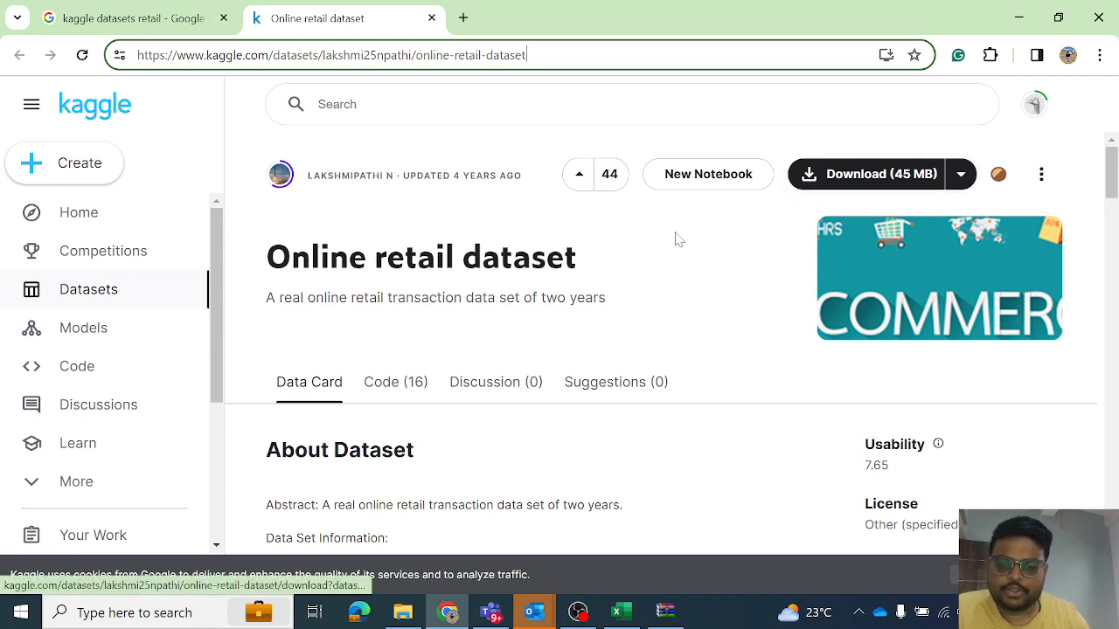
- Return to Excel and examine how far the retail data extends on the Remove Duplicate sheet, from first to last row
left_click(621, 612)
left_click(168, 253)
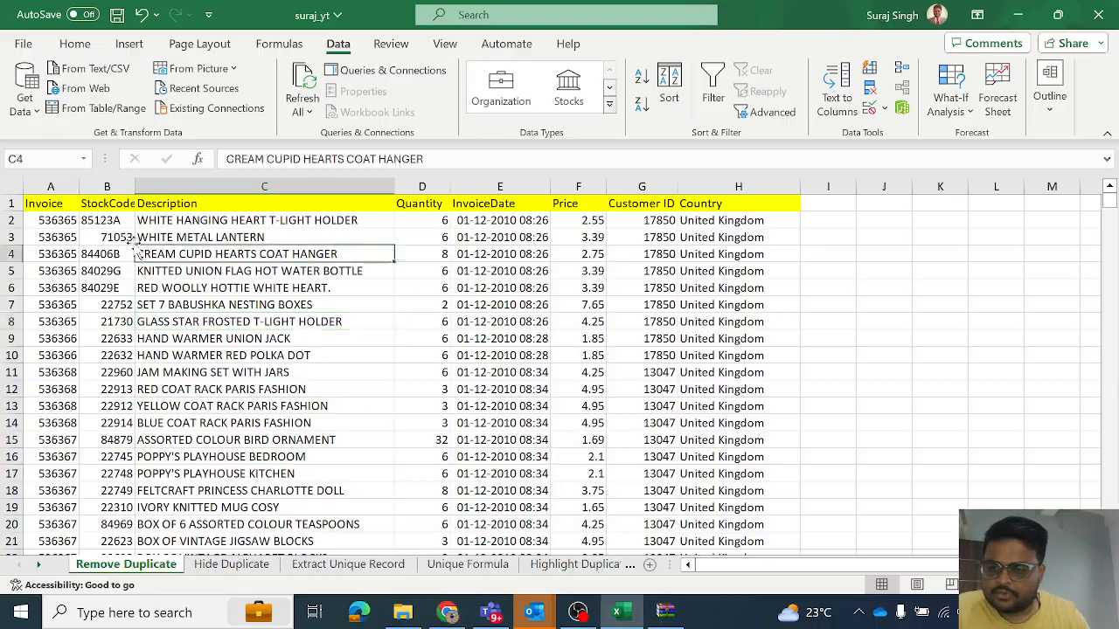
left_click(51, 222)
left_click_drag(1109, 214, 1108, 533)
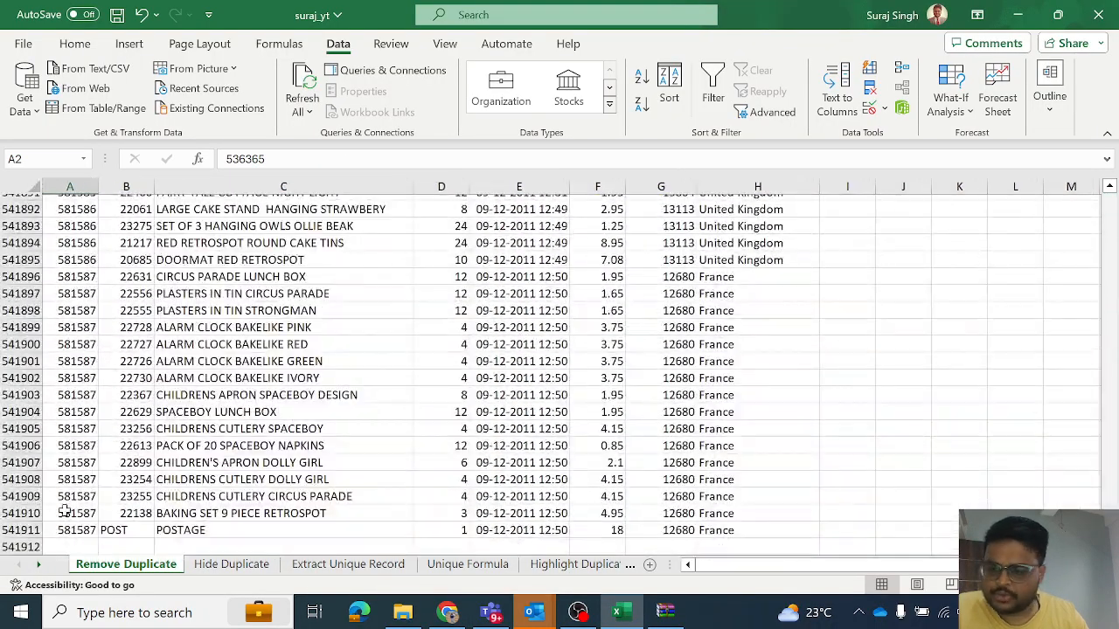
left_click(7, 531)
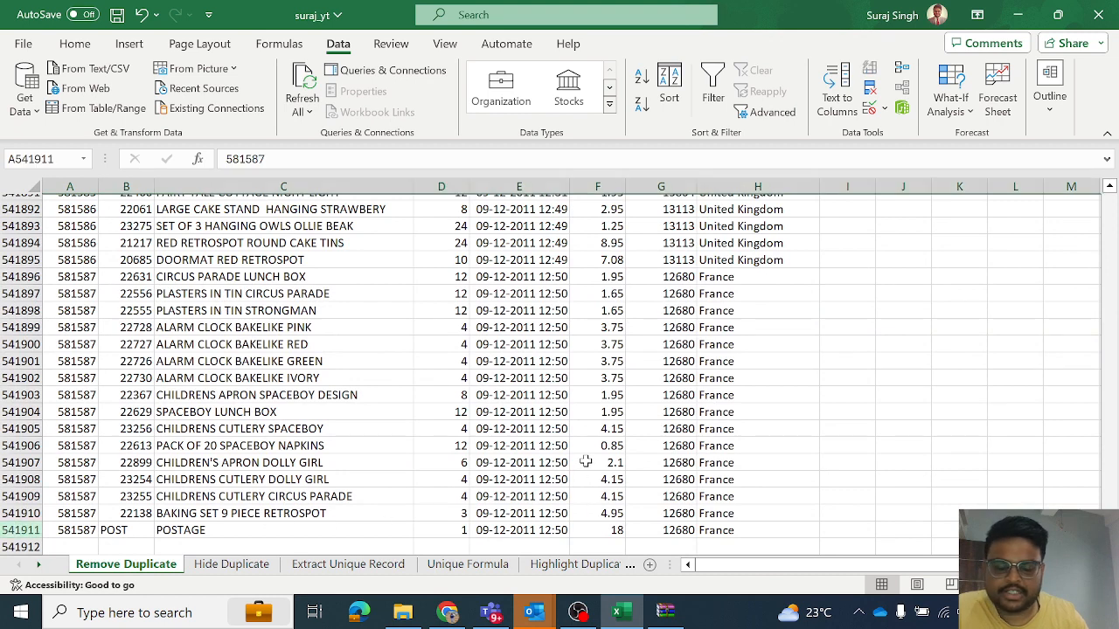
left_click(798, 443)
left_click(787, 361)
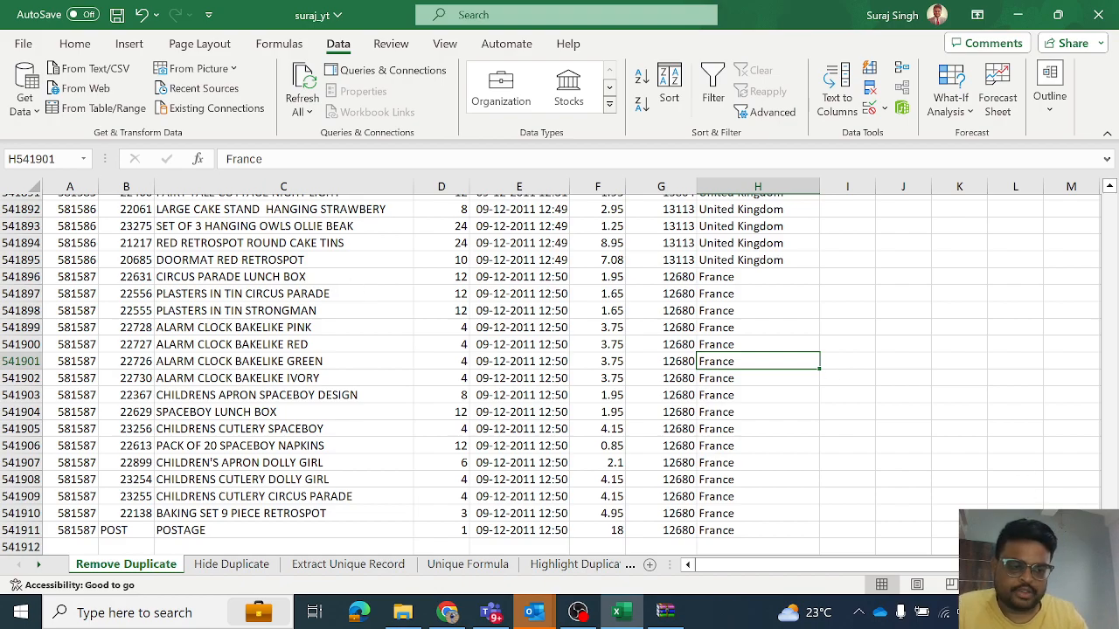
left_click_drag(1109, 528, 1083, 179)
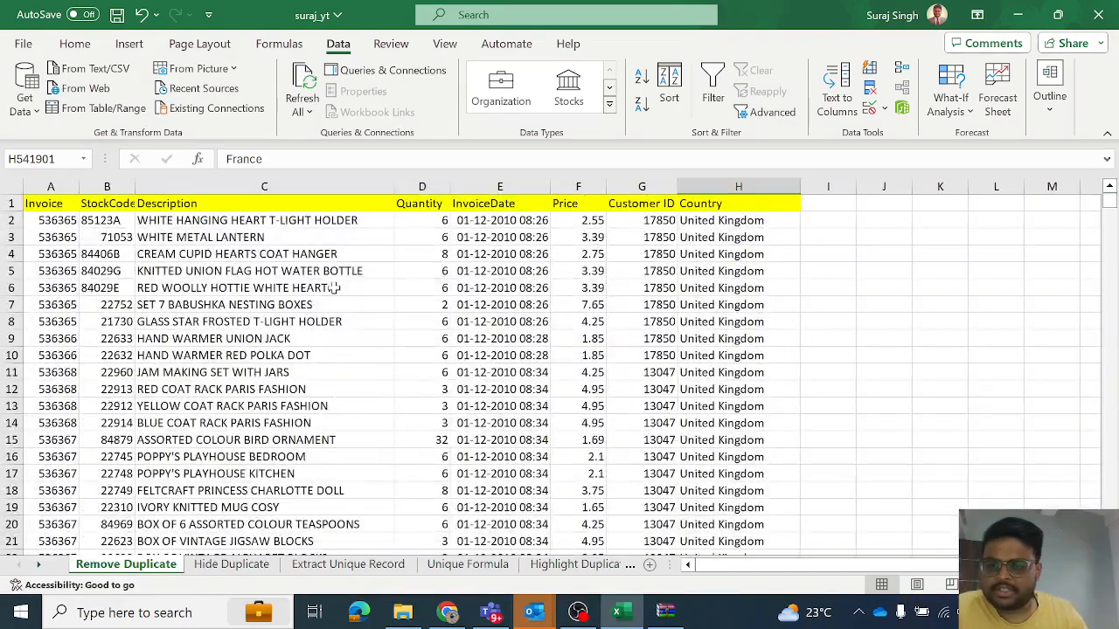
left_click(277, 285)
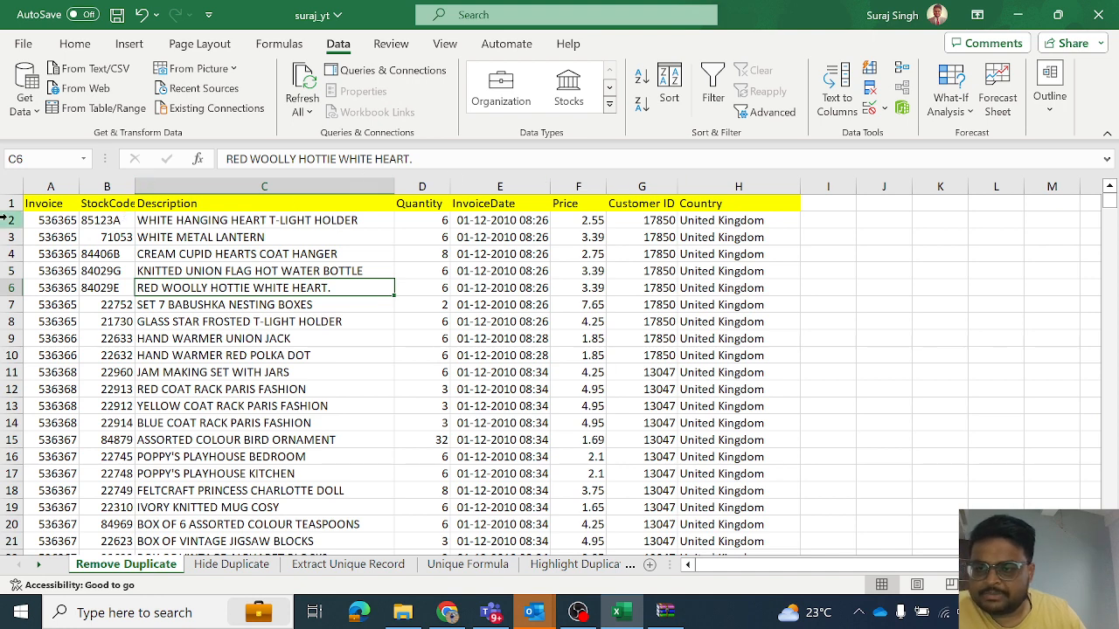
- Remove duplicate rows from the Remove Duplicate sheet, comparing all columns and treating the first row as headers
left_click(42, 218)
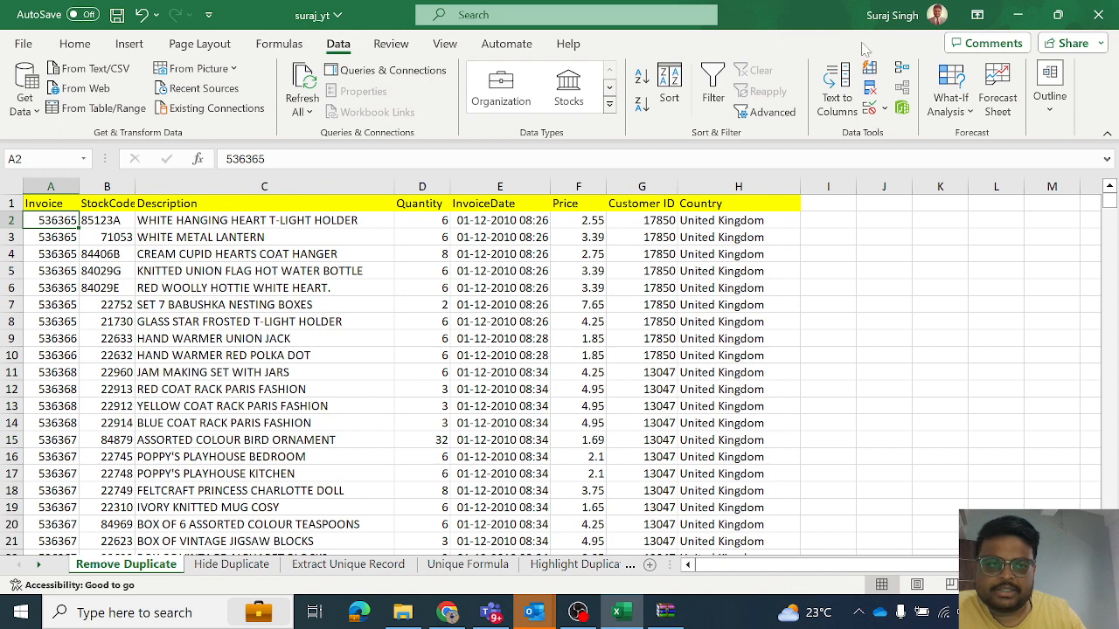
left_click(871, 90)
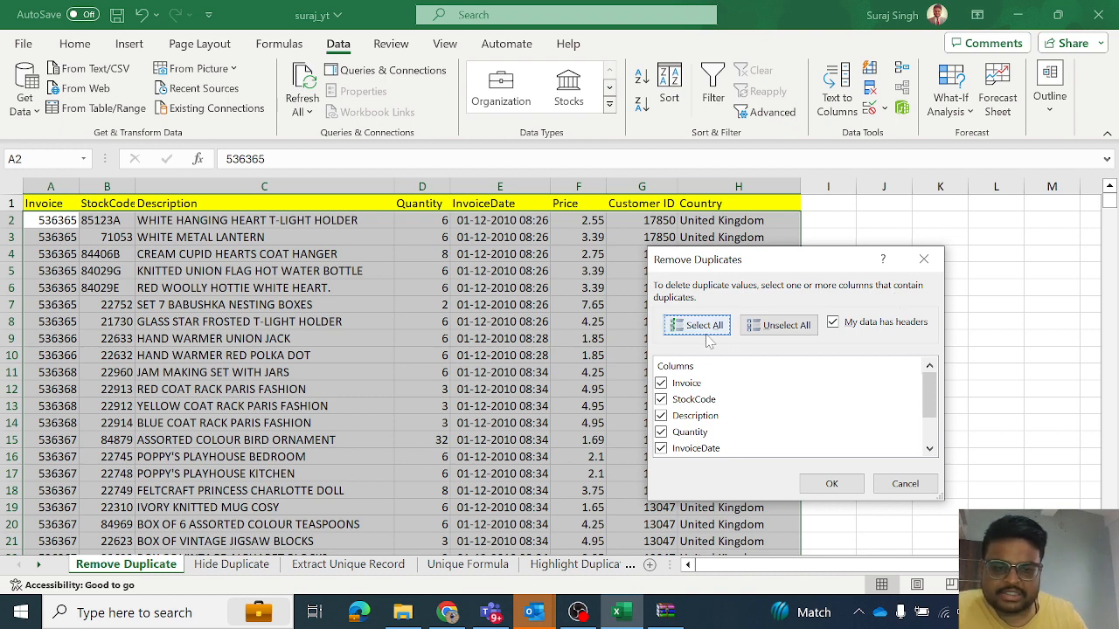
scroll(733, 398, "down", 1)
scroll(733, 399, "up", 1)
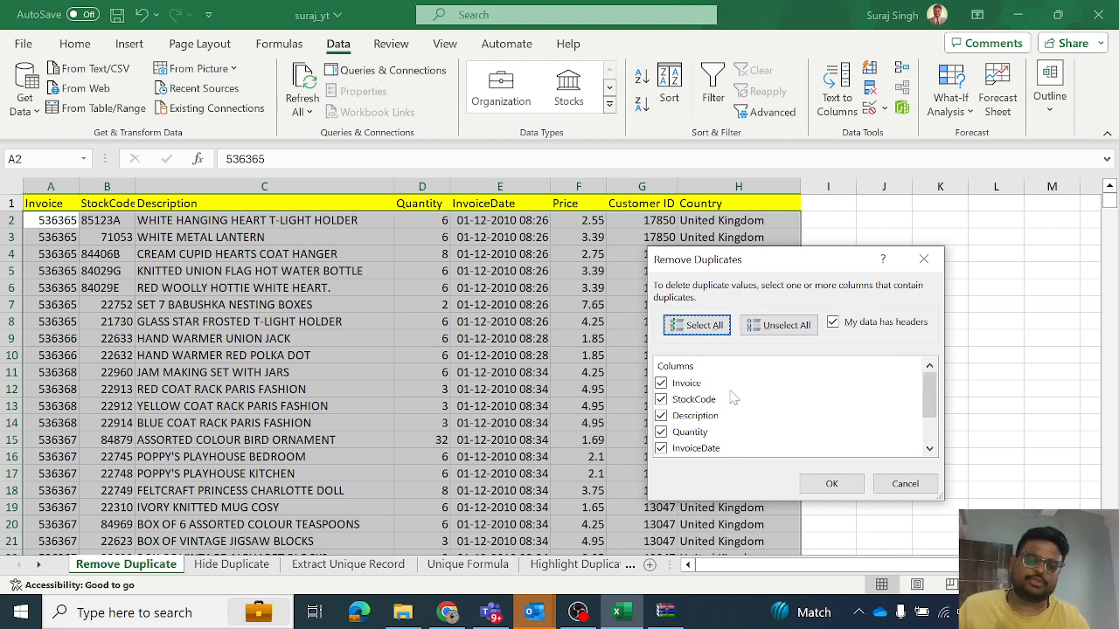
left_click(810, 492)
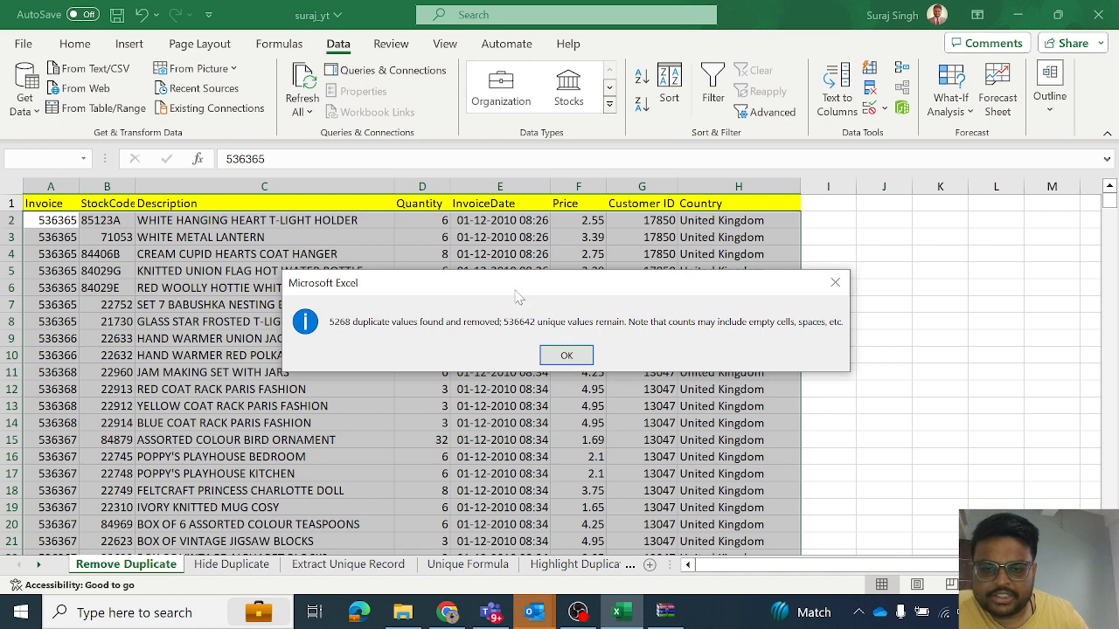
left_click(566, 355)
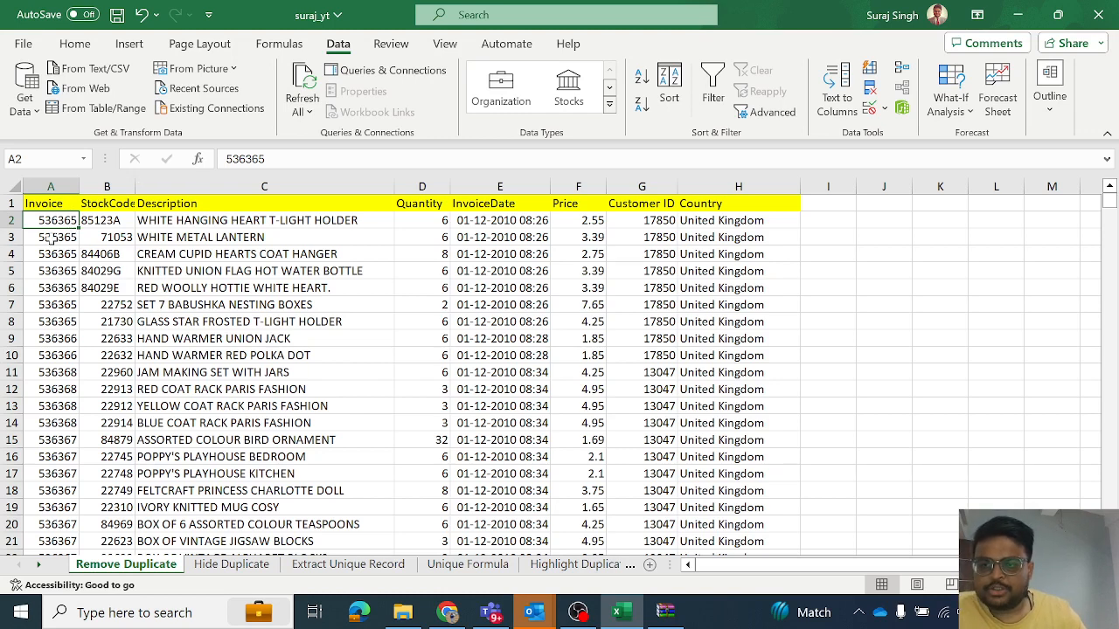
- Examine the first data rows and the Invoice column for repeated invoice numbers
left_click(12, 221)
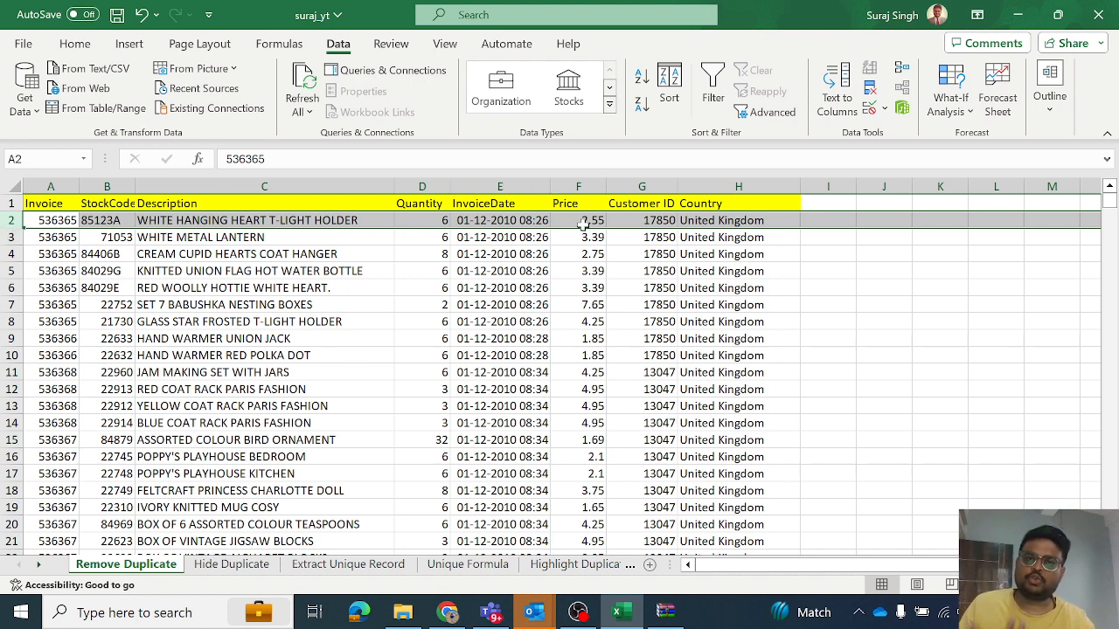
left_click(349, 341)
left_click(46, 208)
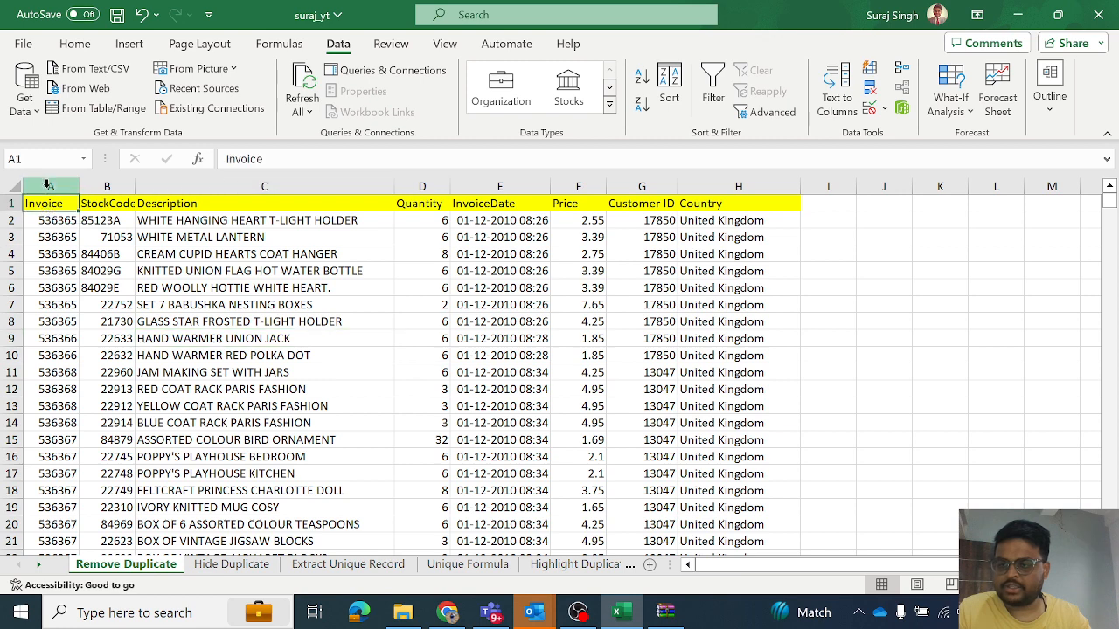
left_click(49, 185)
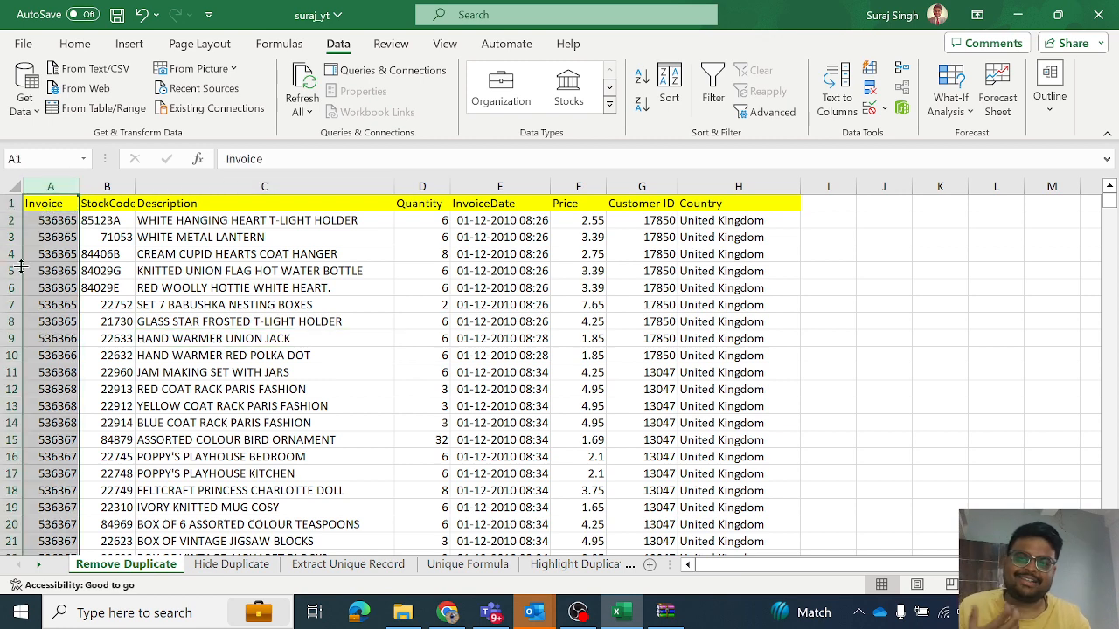
left_click(208, 253)
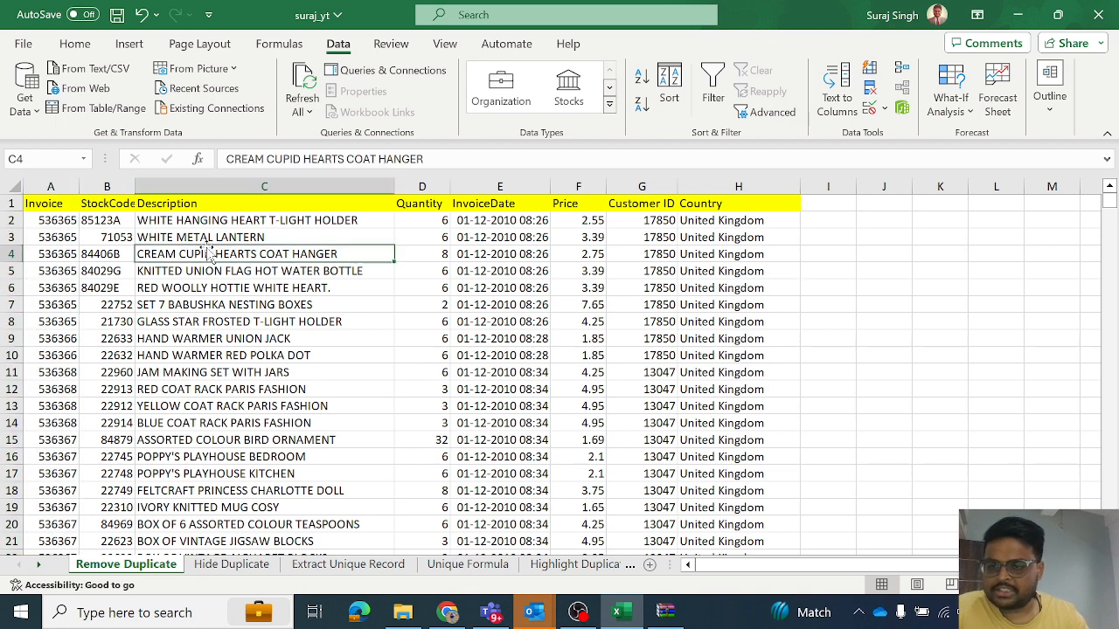
left_click(10, 221)
left_click(10, 237)
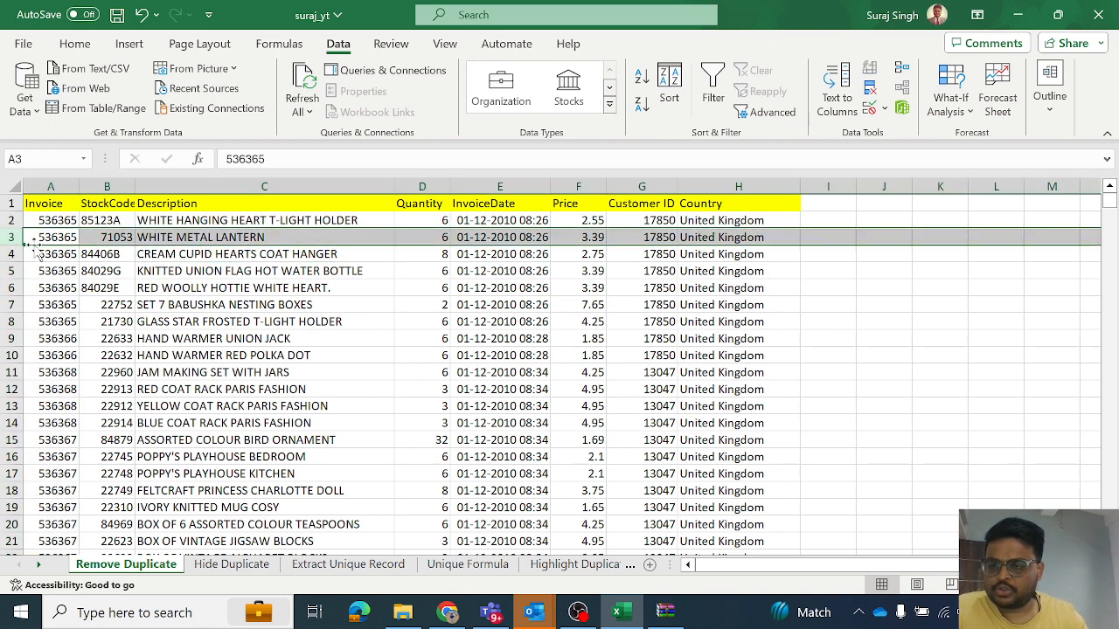
left_click(67, 237)
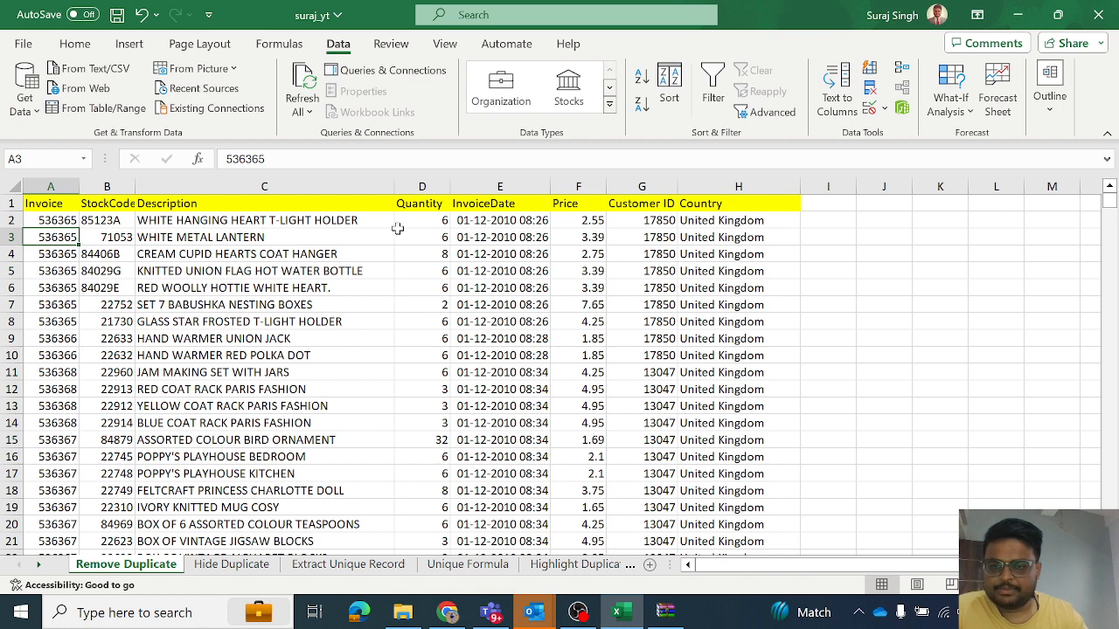
- Remove duplicate rows again with only the Invoice column compared, and check the first two remaining rows
left_click(53, 222)
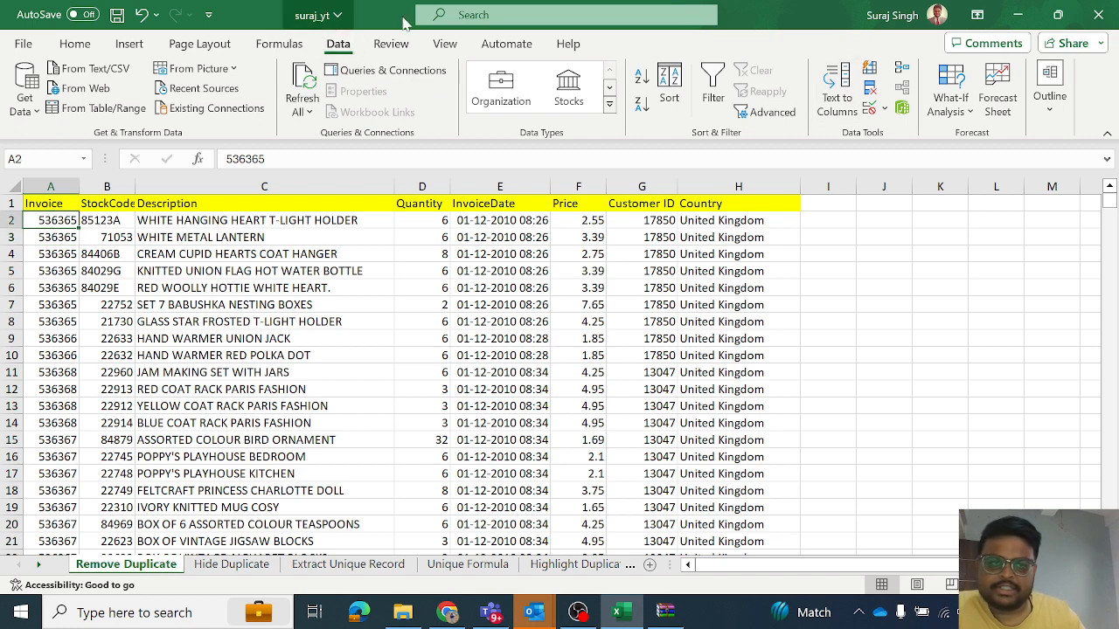
left_click(871, 89)
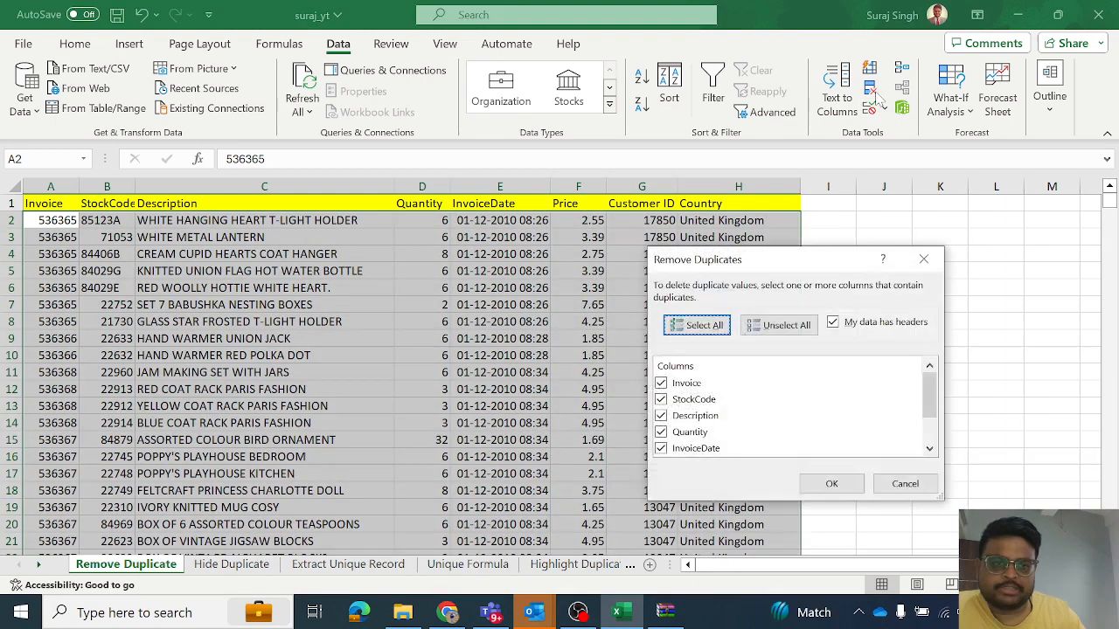
left_click(664, 400)
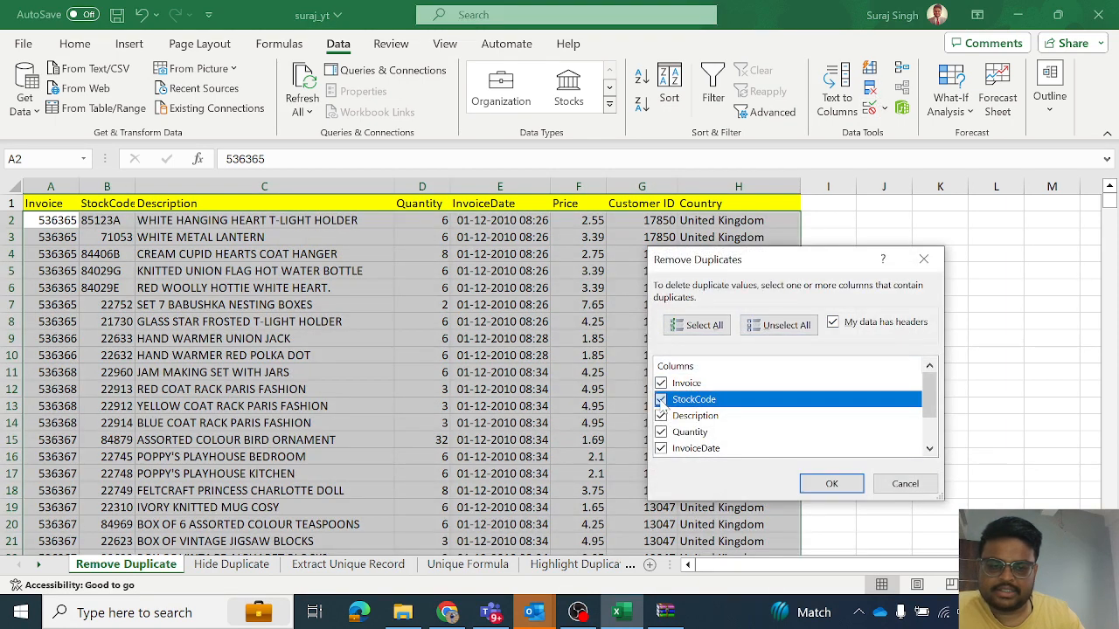
left_click(664, 415)
left_click(662, 431)
scroll(684, 436, "down", 1)
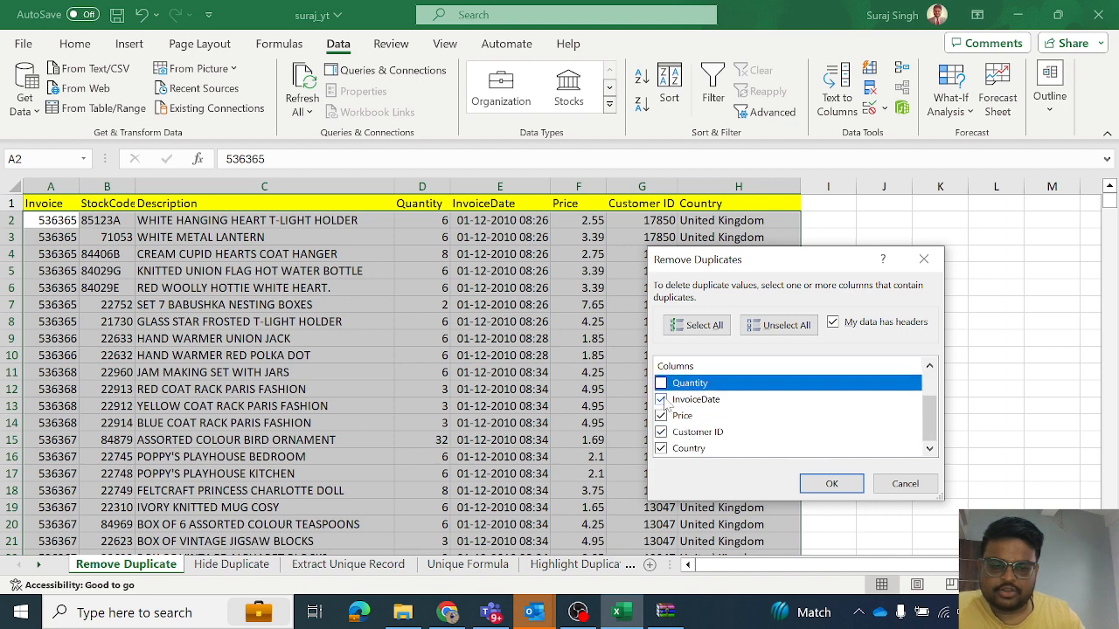
left_click(661, 400)
left_click(661, 415)
left_click(661, 431)
left_click(666, 448)
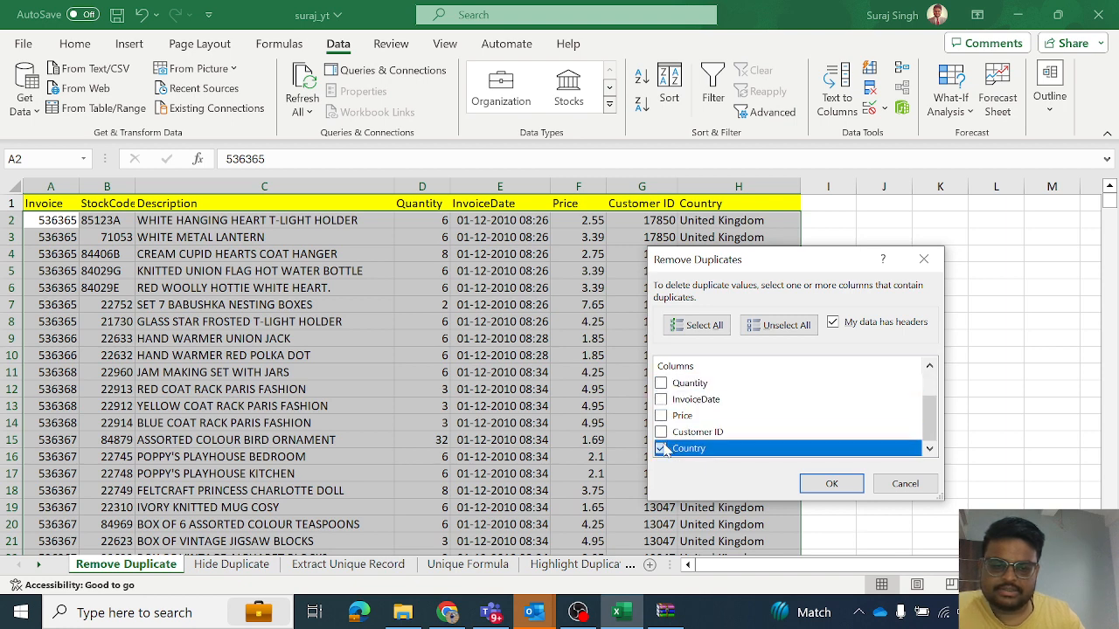
left_click(831, 484)
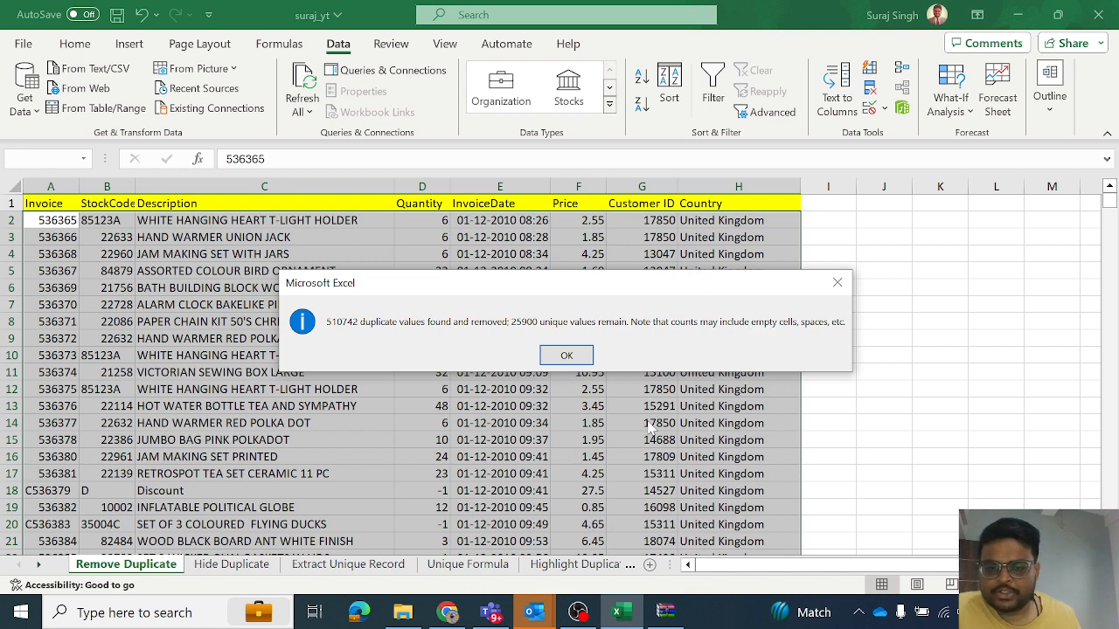
left_click(568, 355)
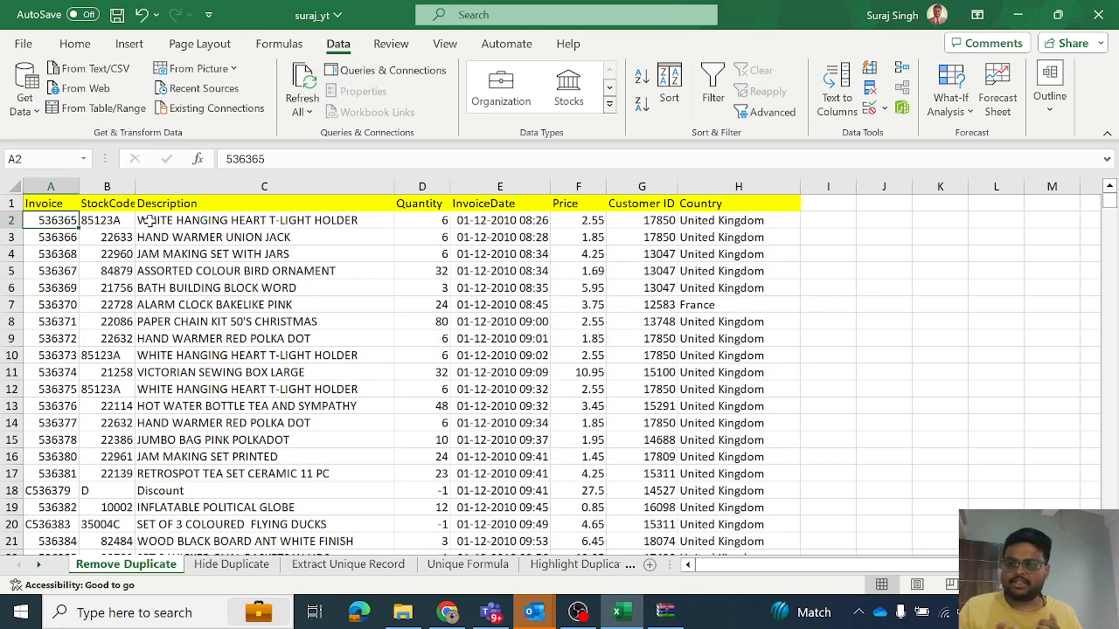
left_click(12, 220)
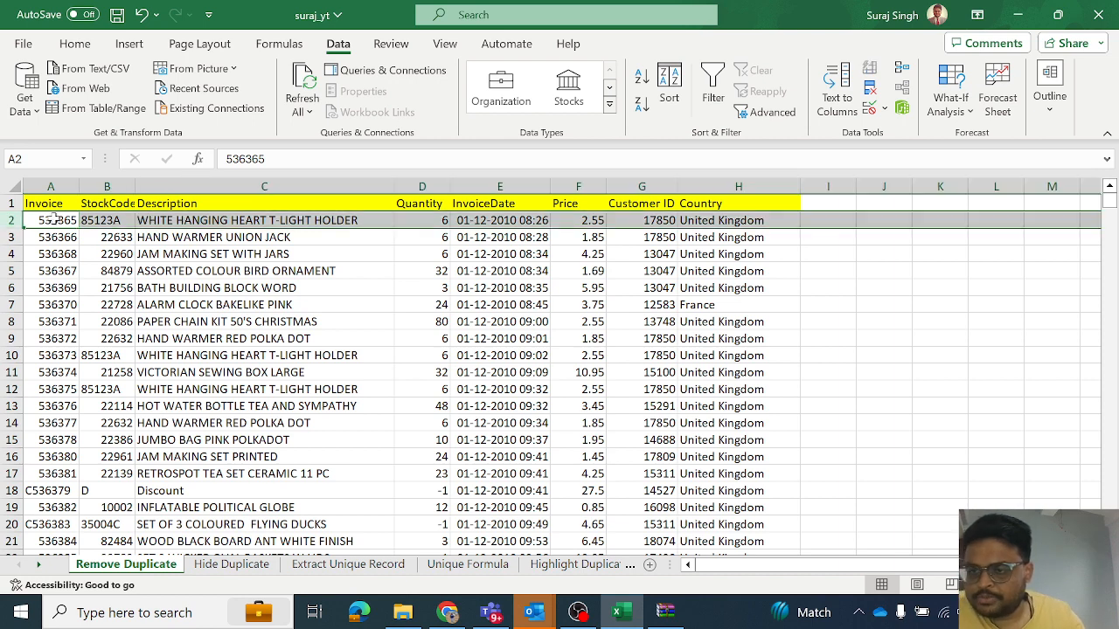
left_click(9, 237)
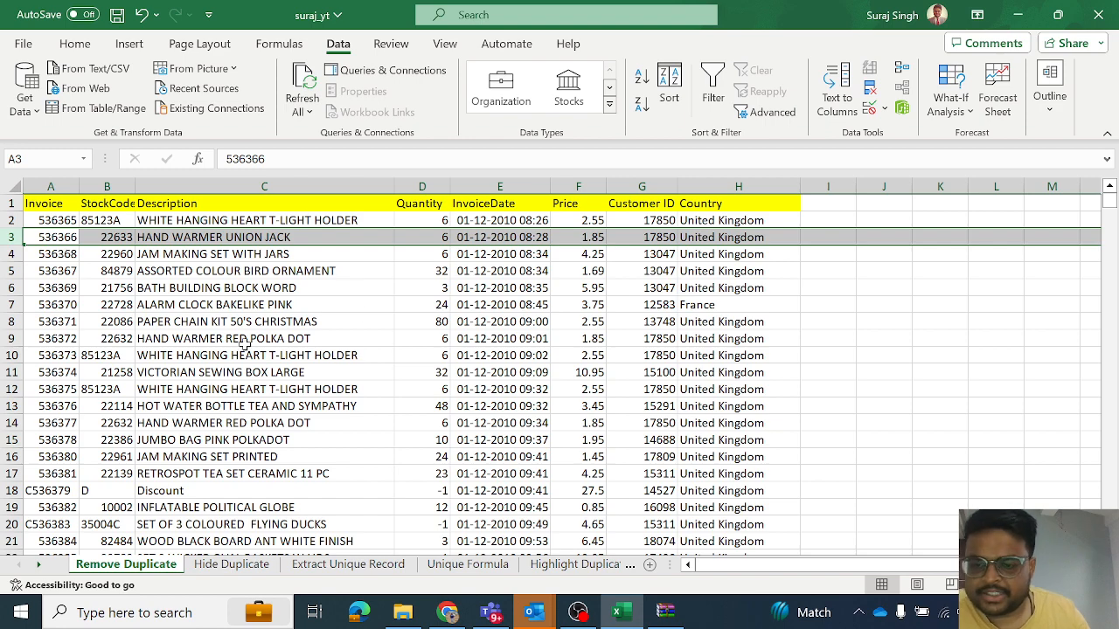
- Open the Hide Duplicate sheet and compare the invoice, stock code and description values in its first data rows
left_click(258, 566)
left_click(321, 321)
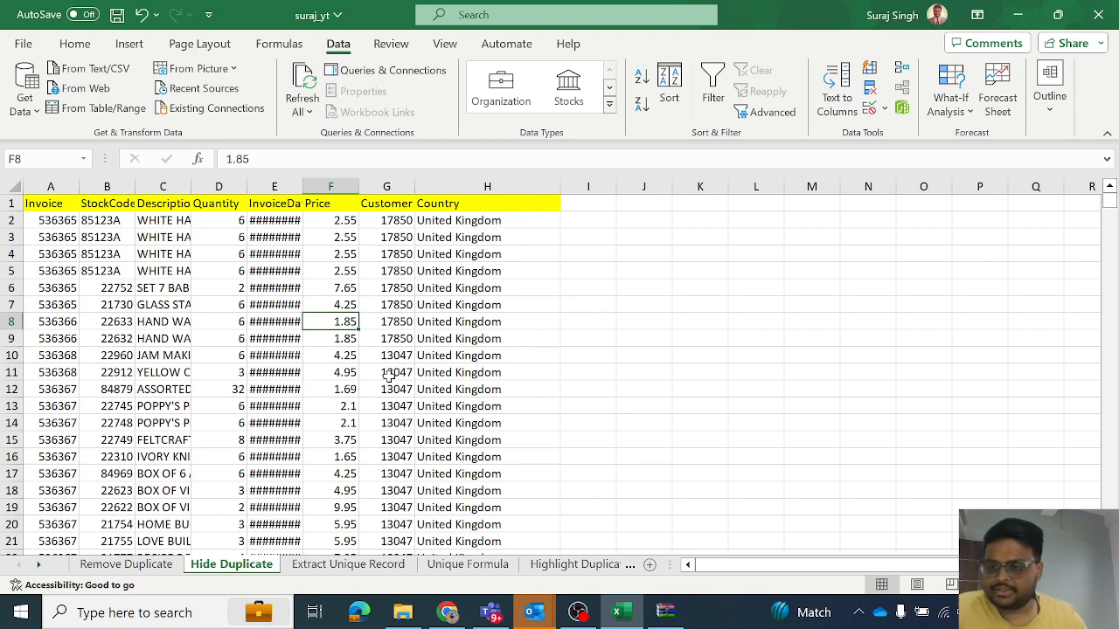
left_click(11, 220)
left_click(13, 238)
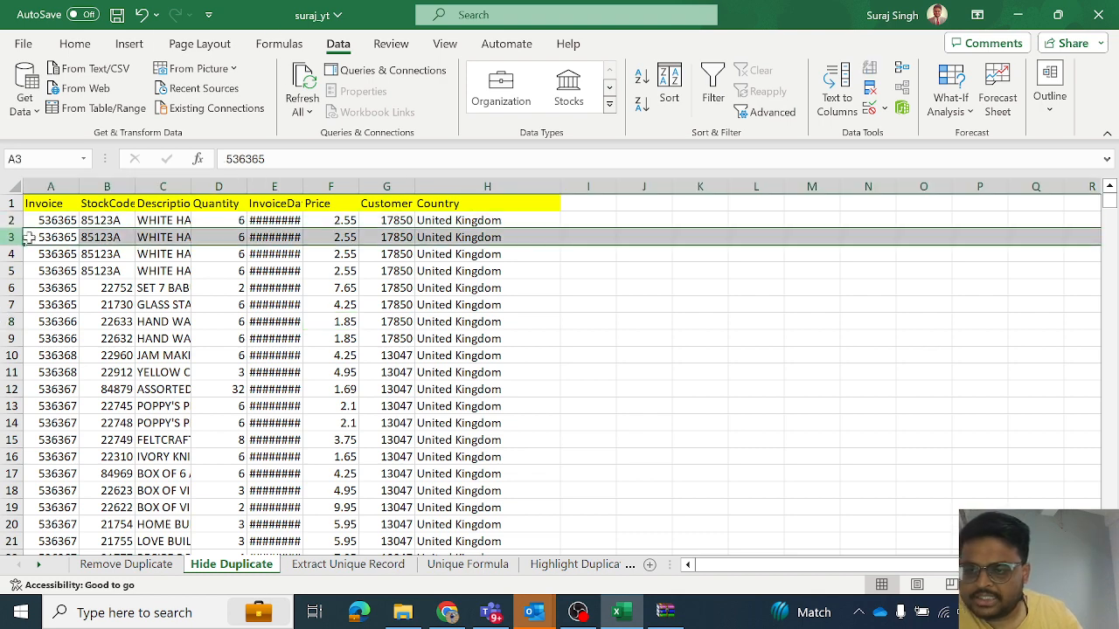
left_click(60, 217)
left_click(100, 219)
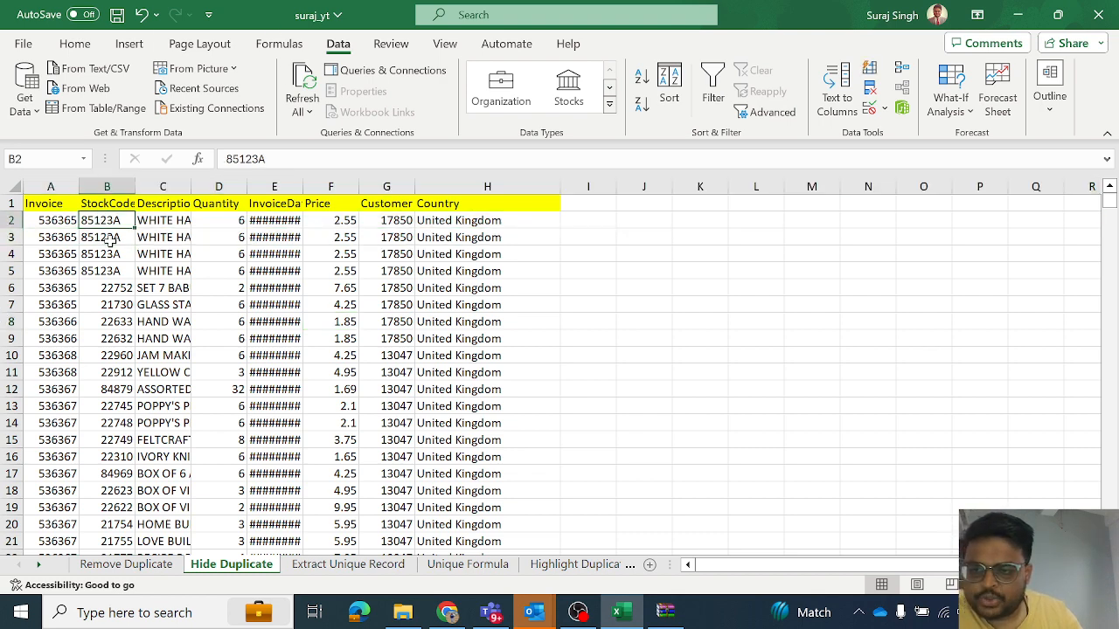
left_click(174, 220)
left_click(175, 237)
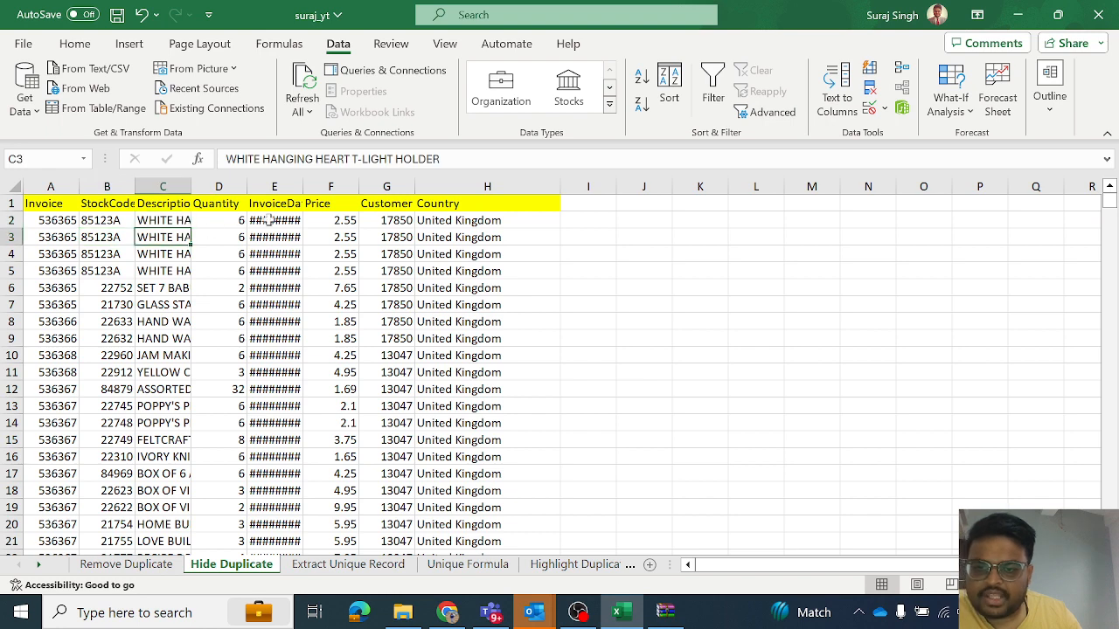
left_click(10, 221)
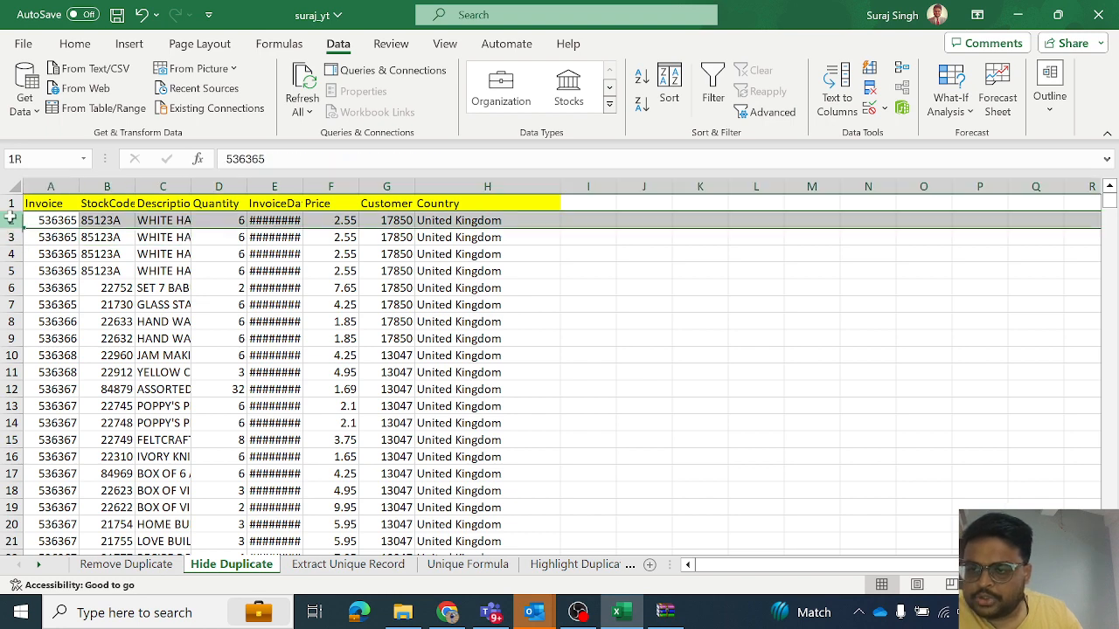
left_click(11, 238)
left_click(9, 253)
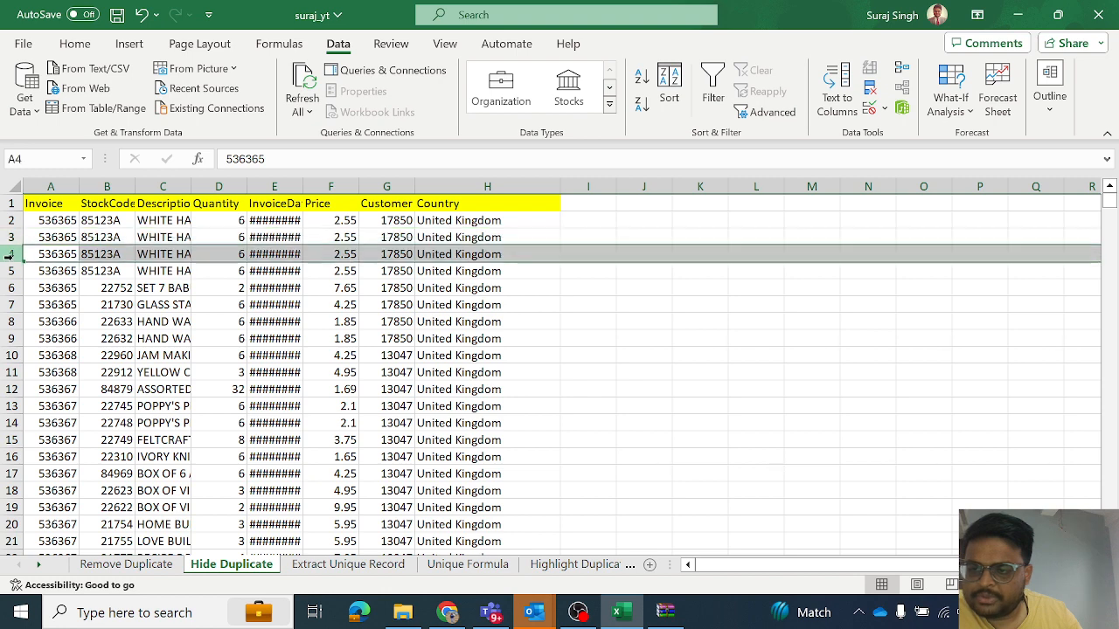
- Hide the duplicate rows by applying an in-place Advanced Filter to range A1:H389 with unique records only
left_click(9, 271)
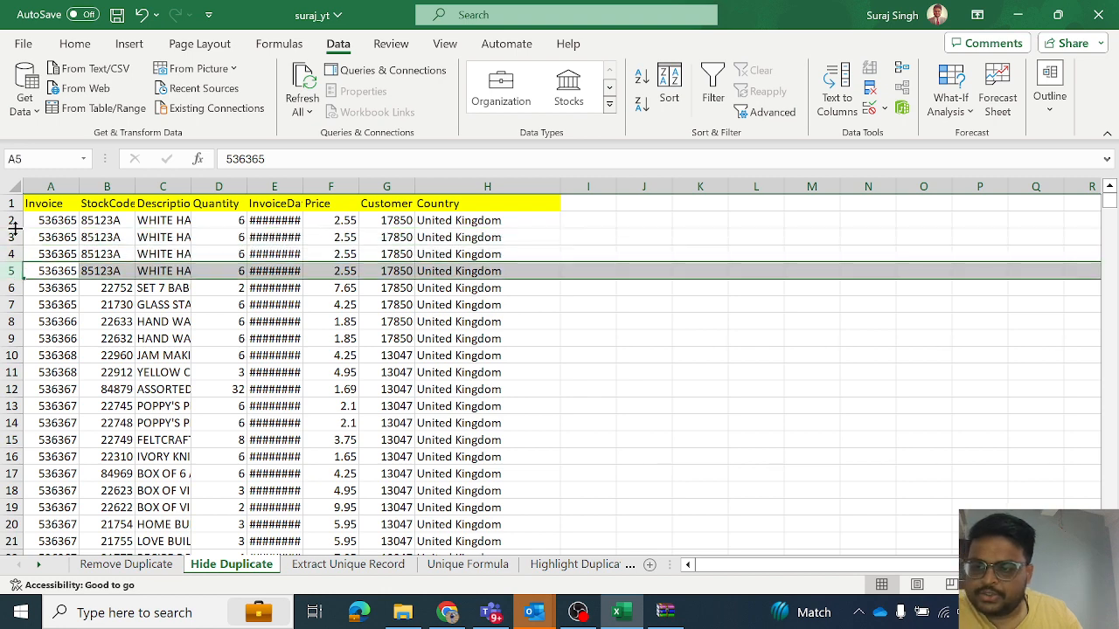
left_click(12, 289)
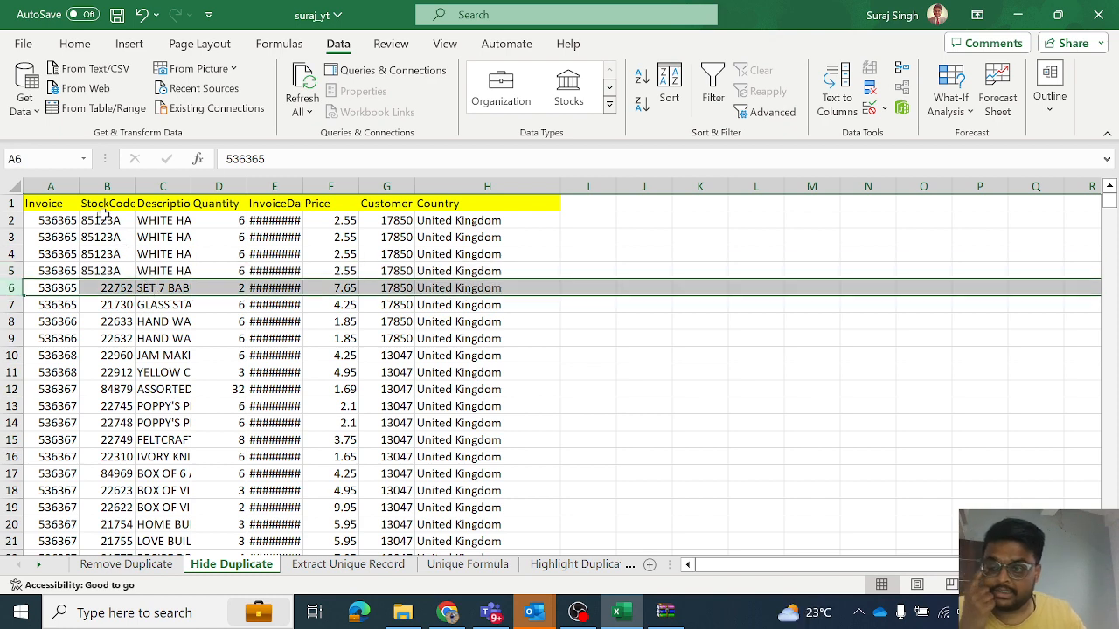
left_click(50, 223)
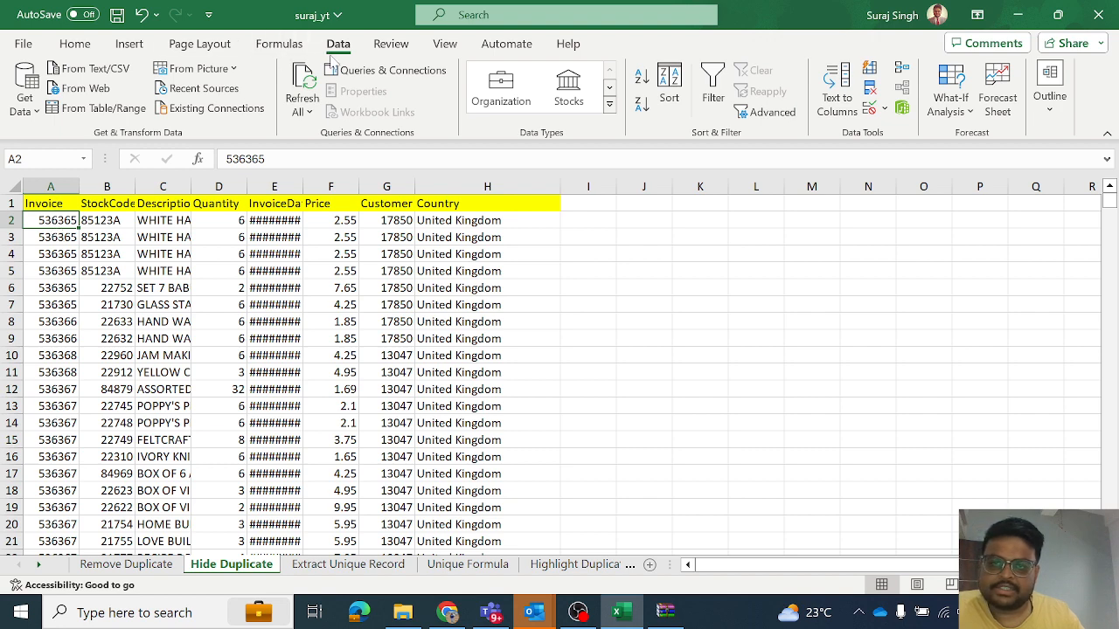
left_click(759, 118)
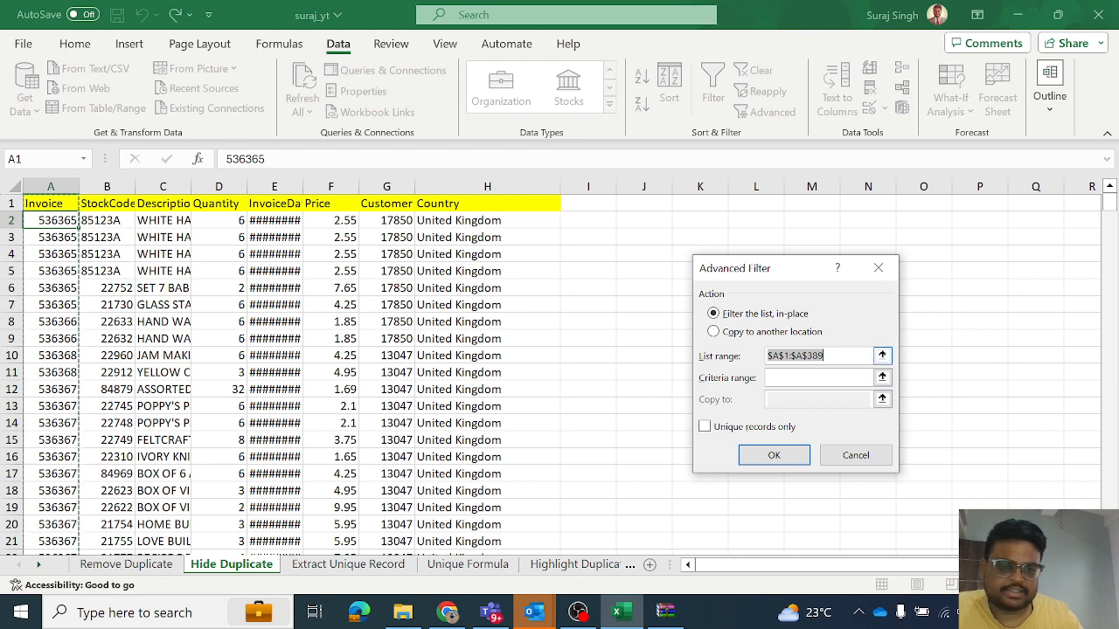
left_click(882, 356)
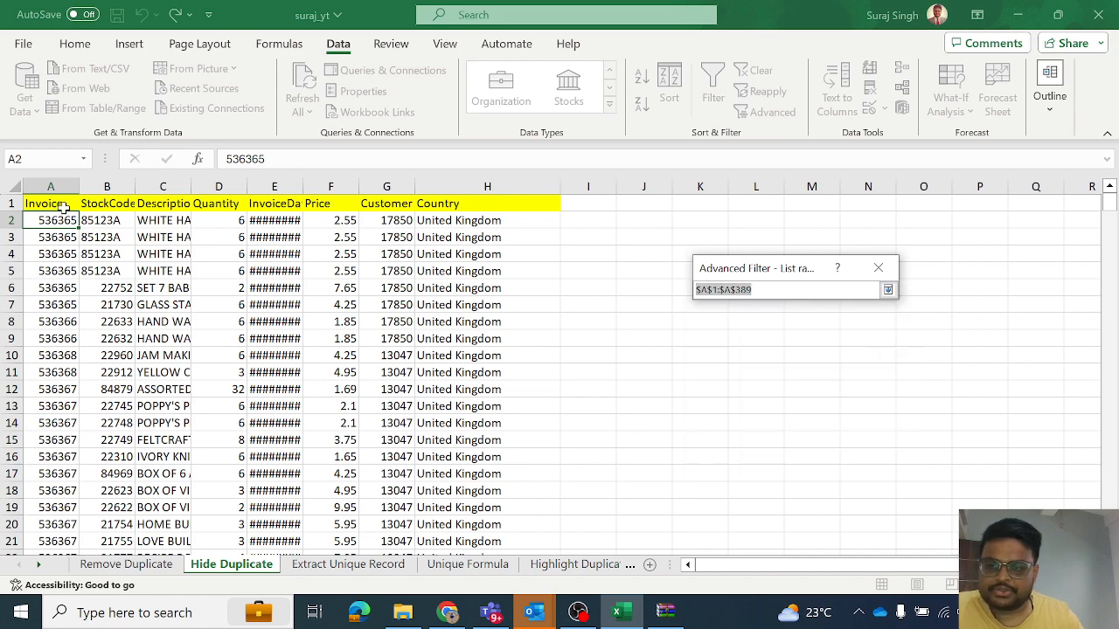
left_click_drag(63, 207, 430, 210)
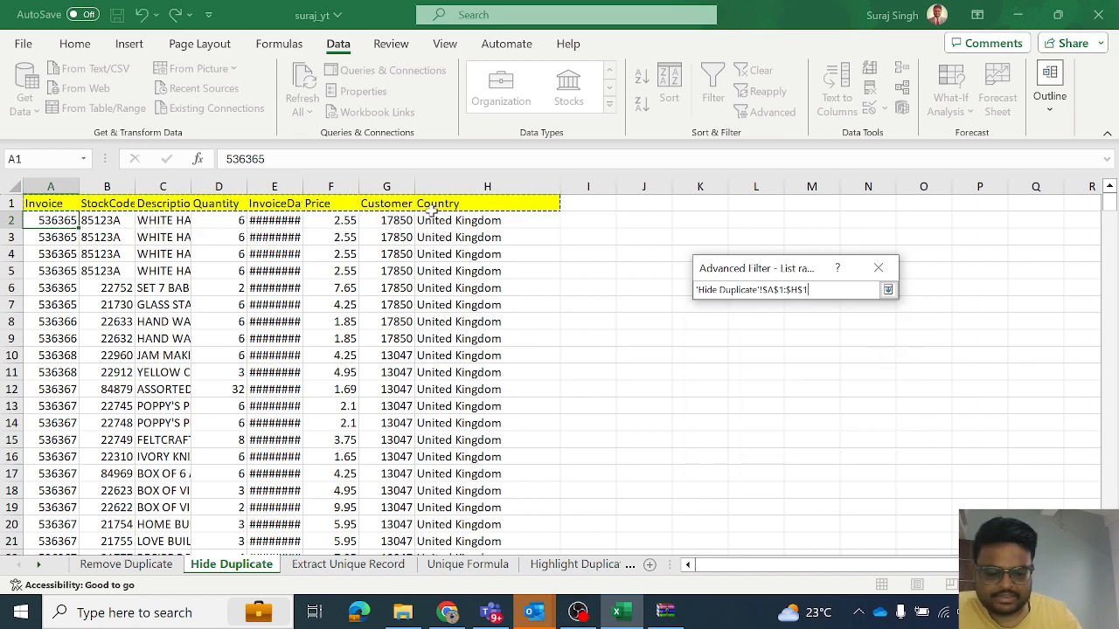
key("ctrl+shift+Down")
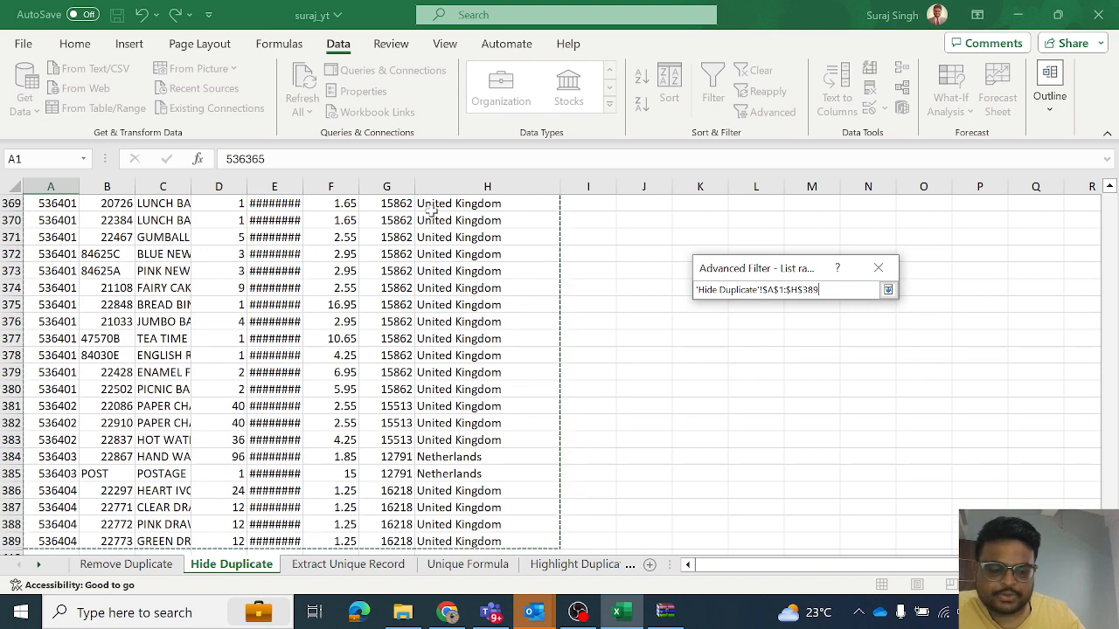
left_click(887, 289)
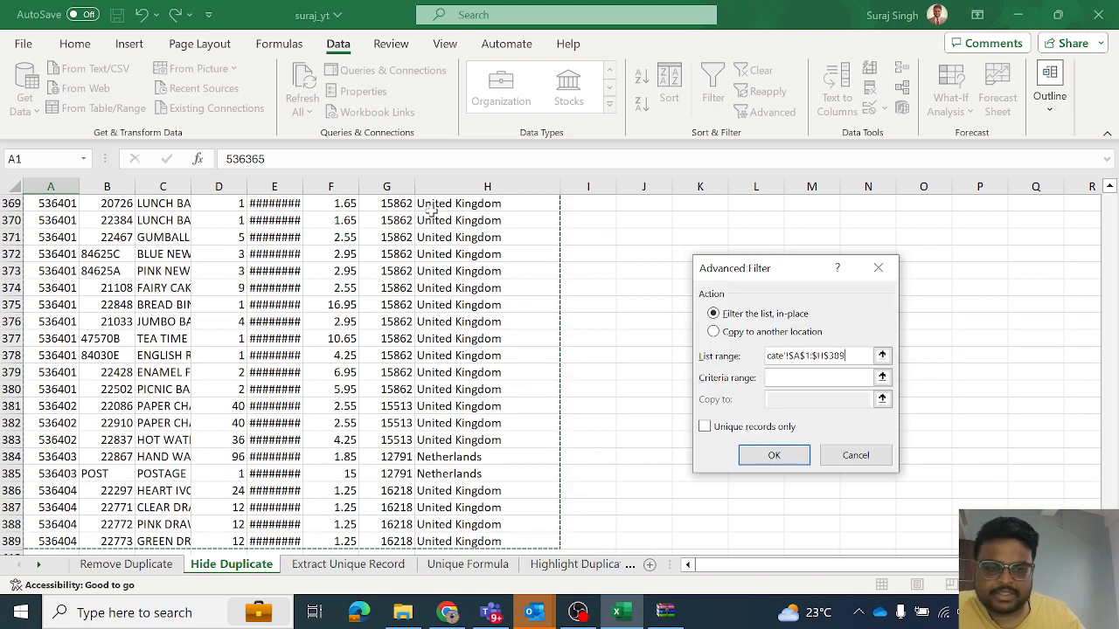
left_click(705, 427)
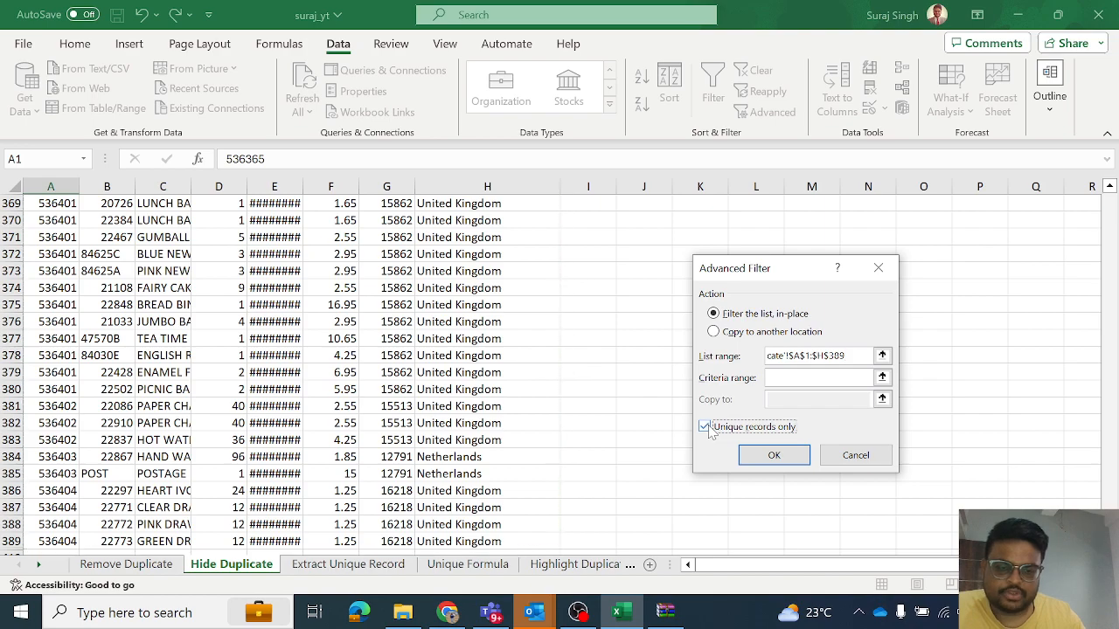
left_click(797, 452)
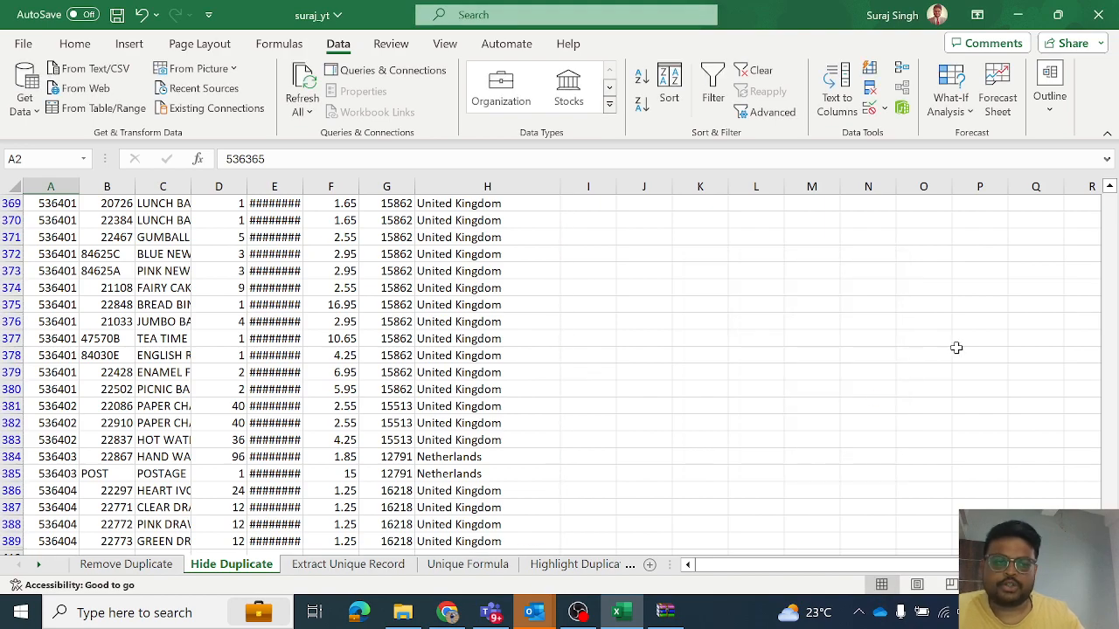
scroll(1024, 222, "up", 20)
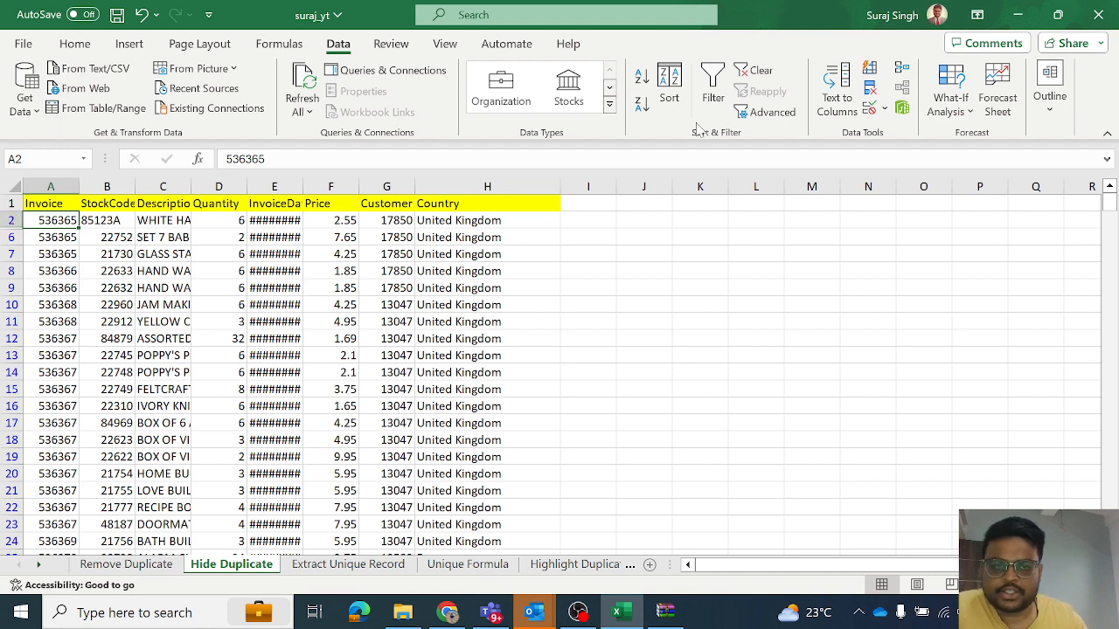
- Show all rows again by reapplying the Advanced Filter without unique records only, and look over the Invoice column
left_click(760, 113)
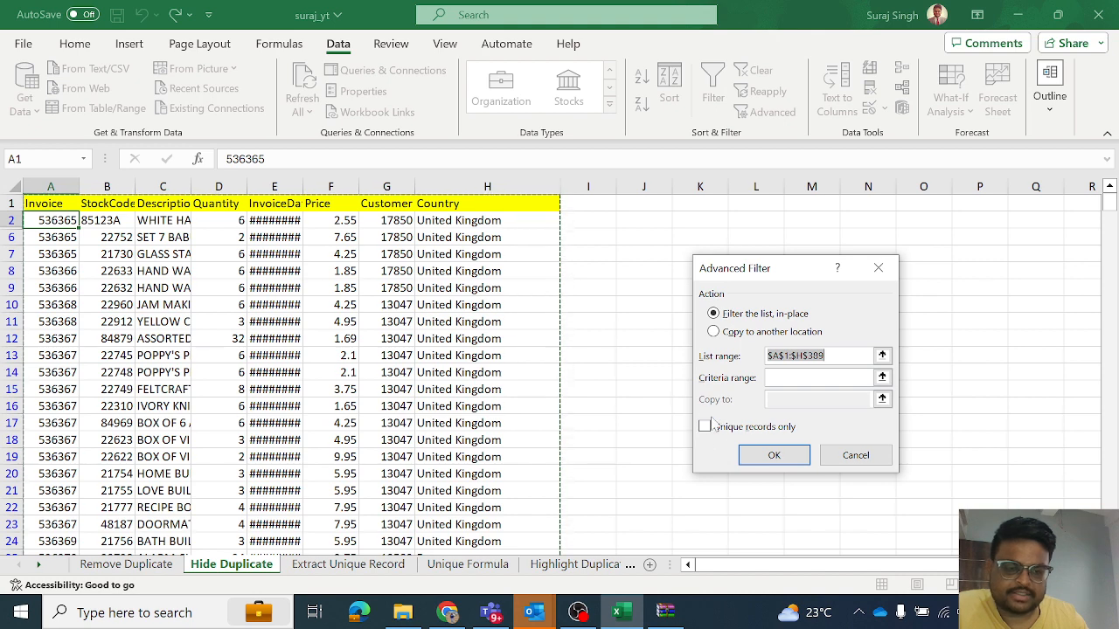
left_click(747, 463)
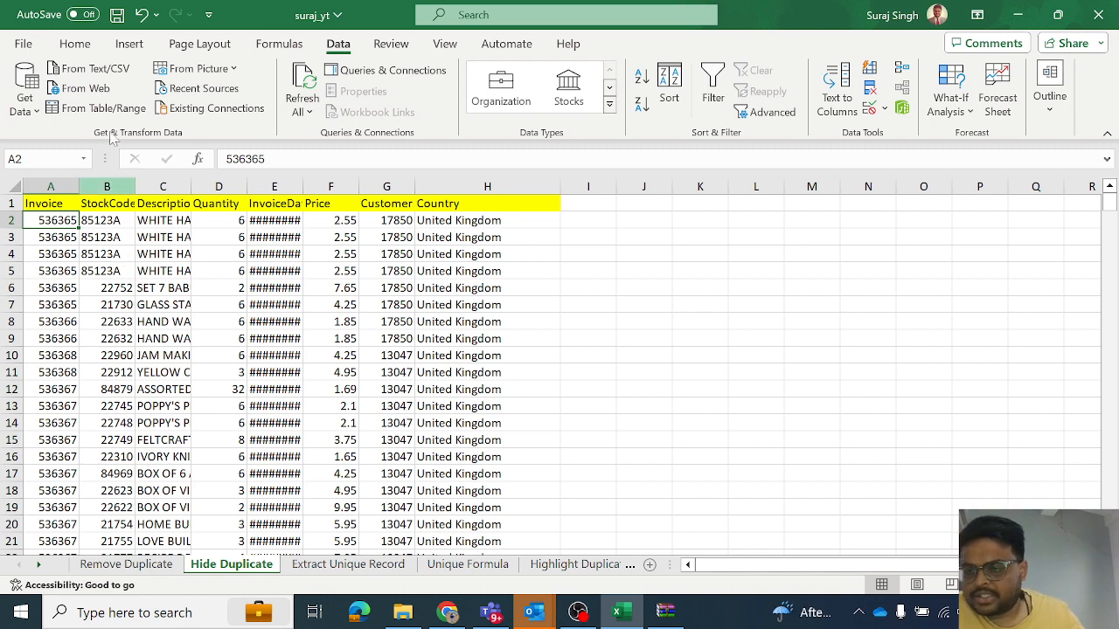
left_click(52, 202)
left_click(52, 186)
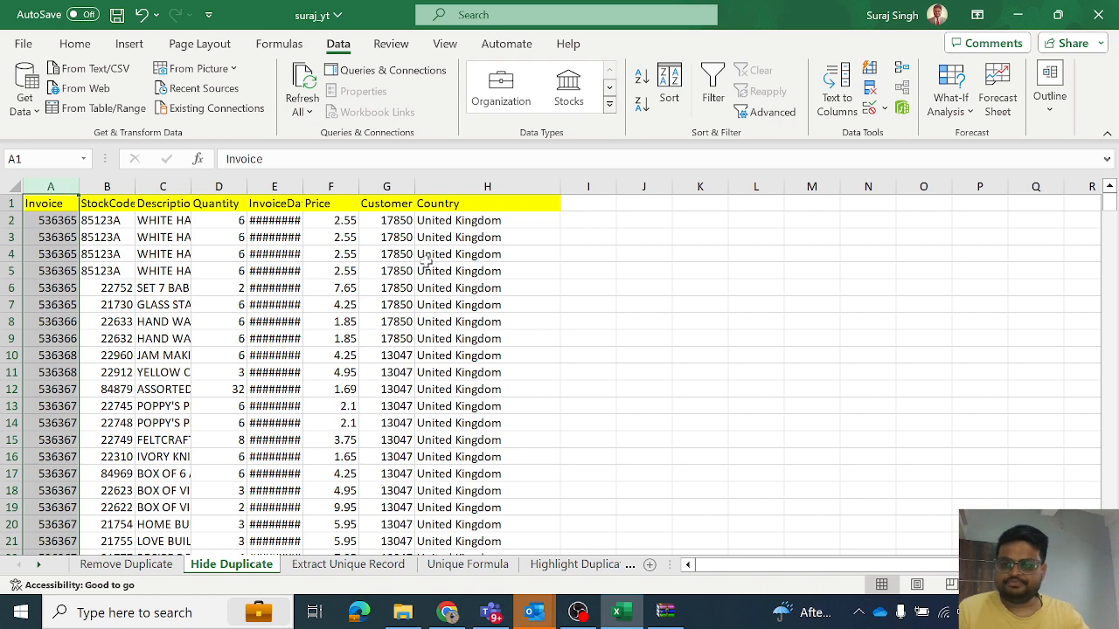
left_click(284, 286)
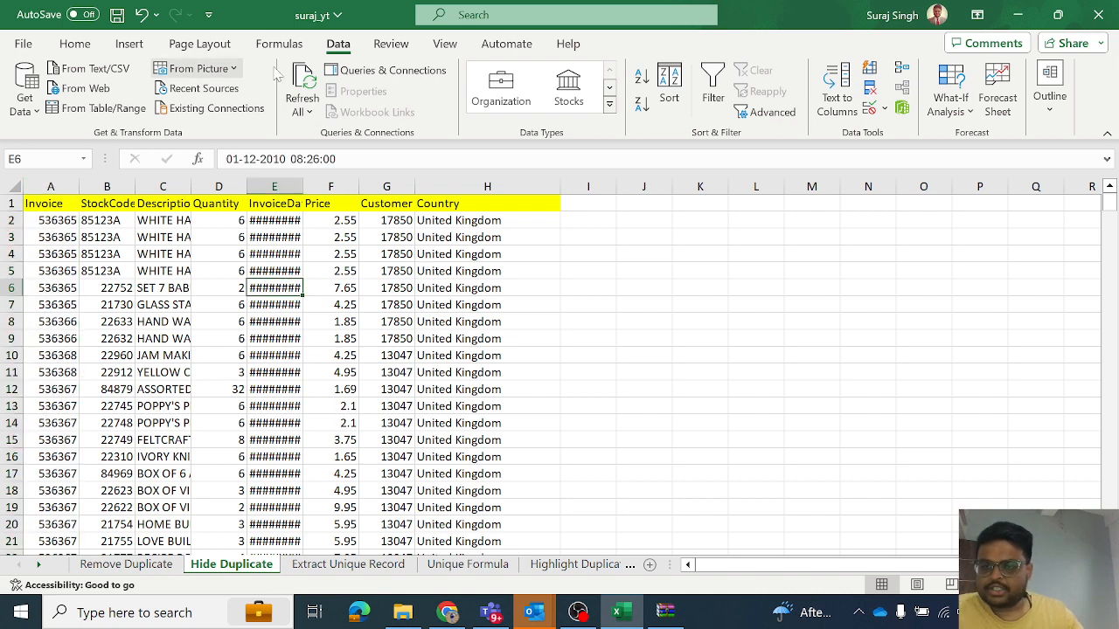
- Filter the Invoice column range A1:A389 in place to unique records only with Advanced Filter, and review the remaining rows
left_click(55, 223)
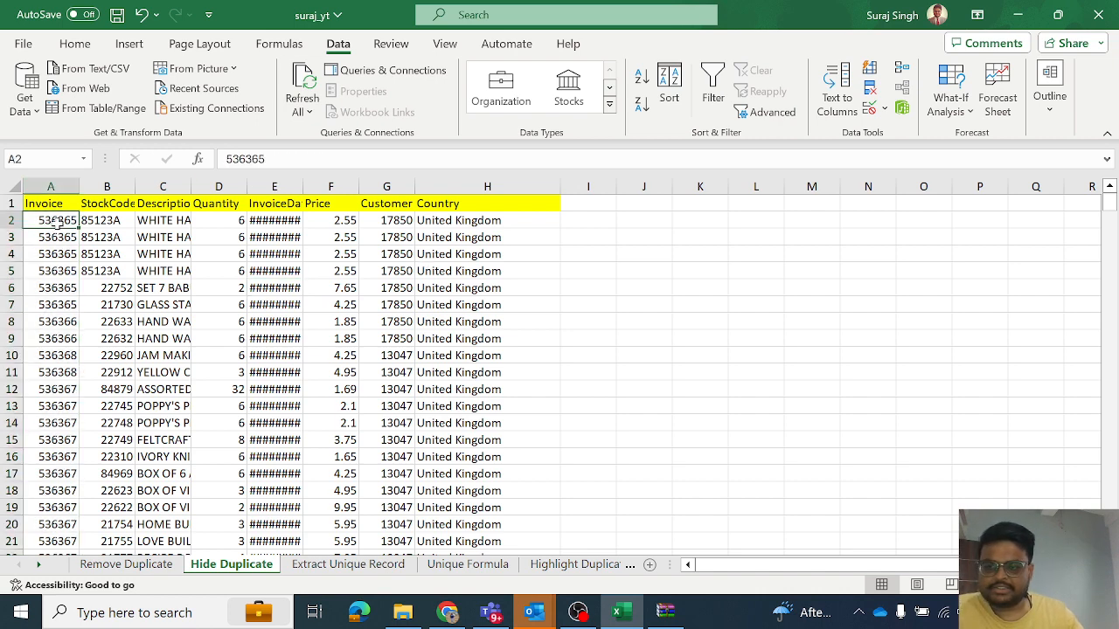
left_click(761, 112)
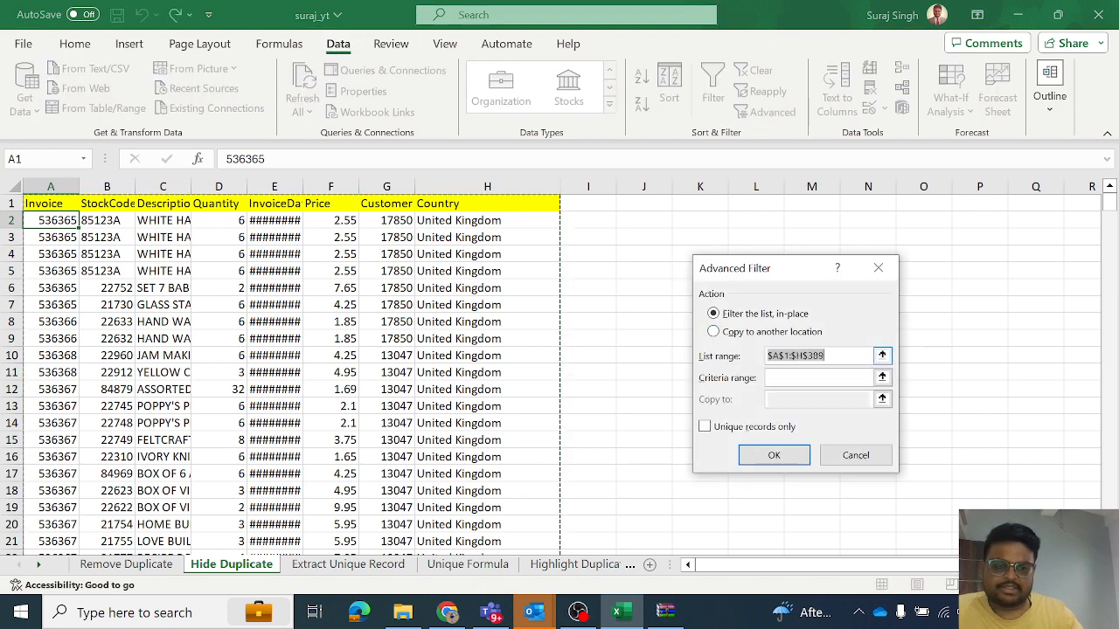
left_click(882, 357)
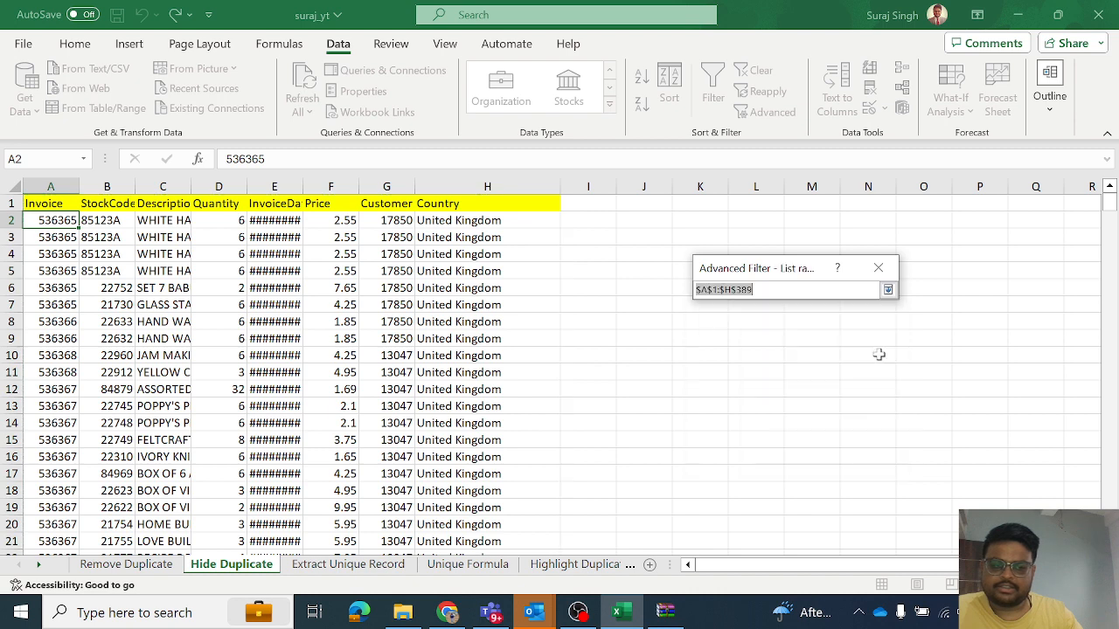
left_click(56, 202)
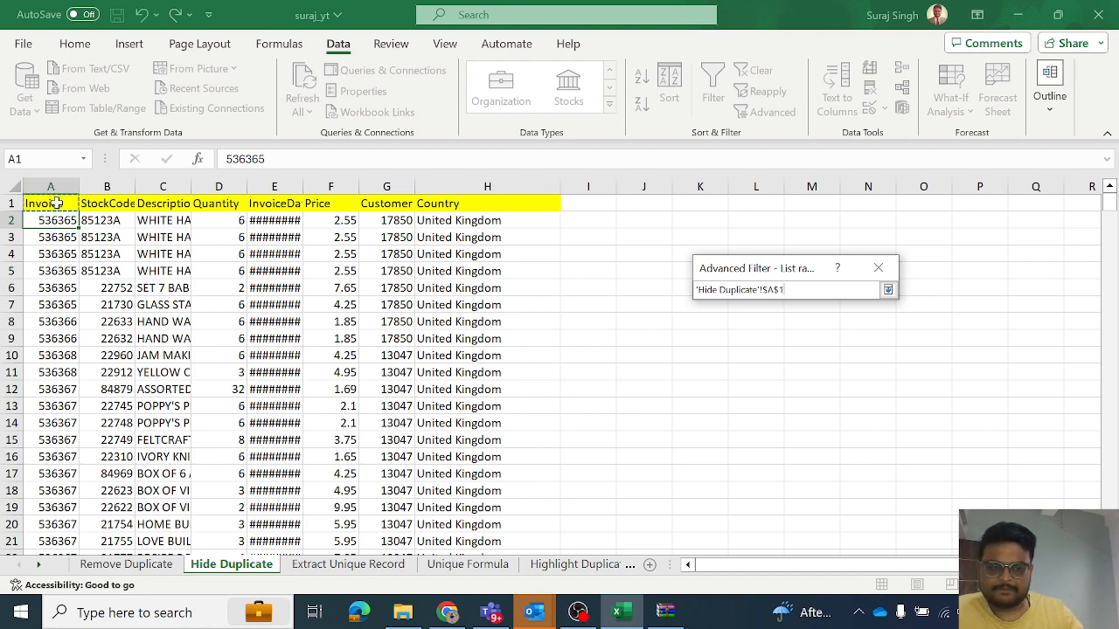
key("ctrl+shift+Down")
key("Return")
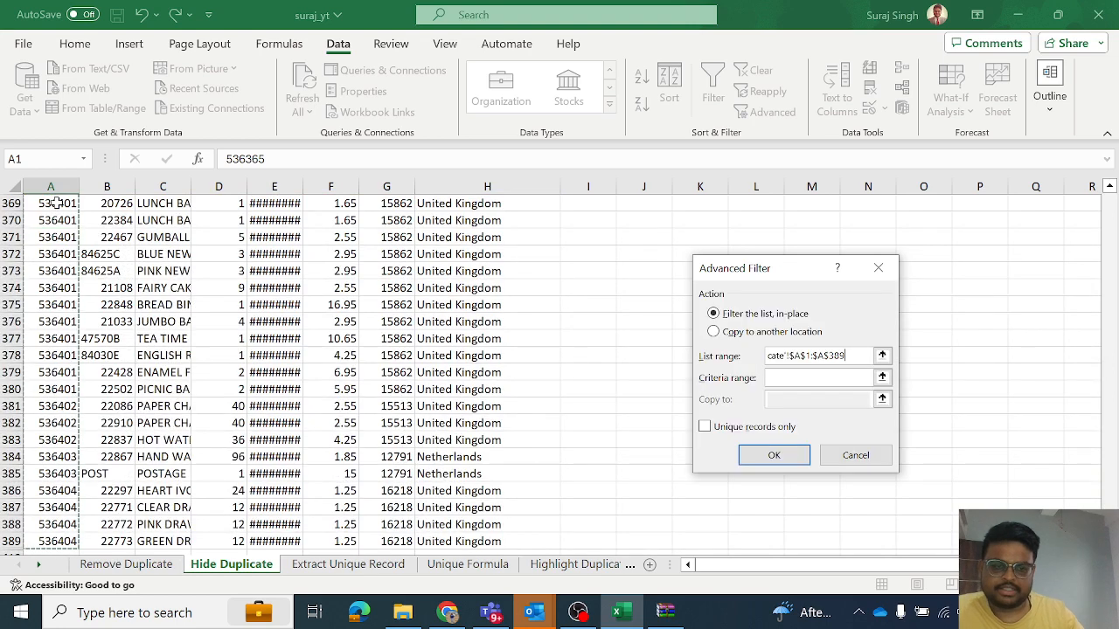
left_click(704, 427)
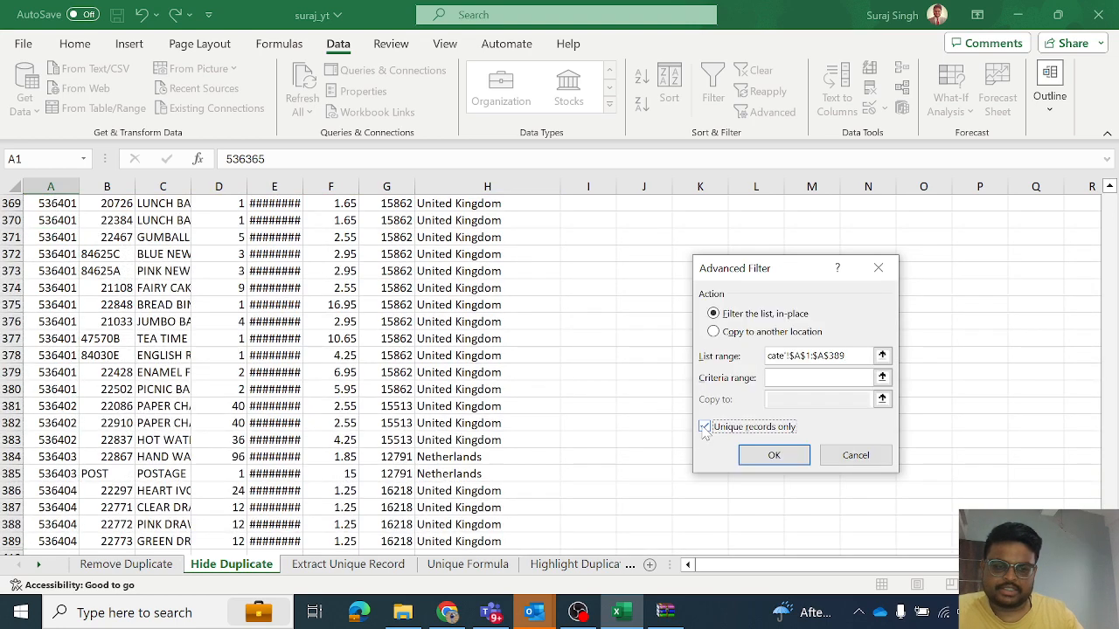
left_click(744, 453)
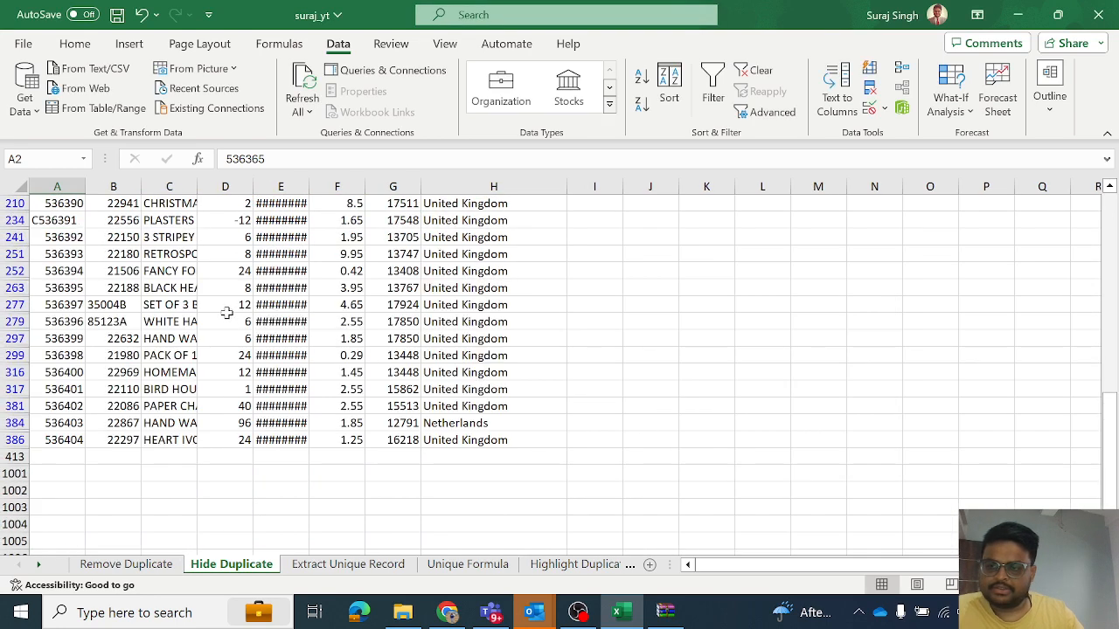
scroll(828, 232, "up", 6)
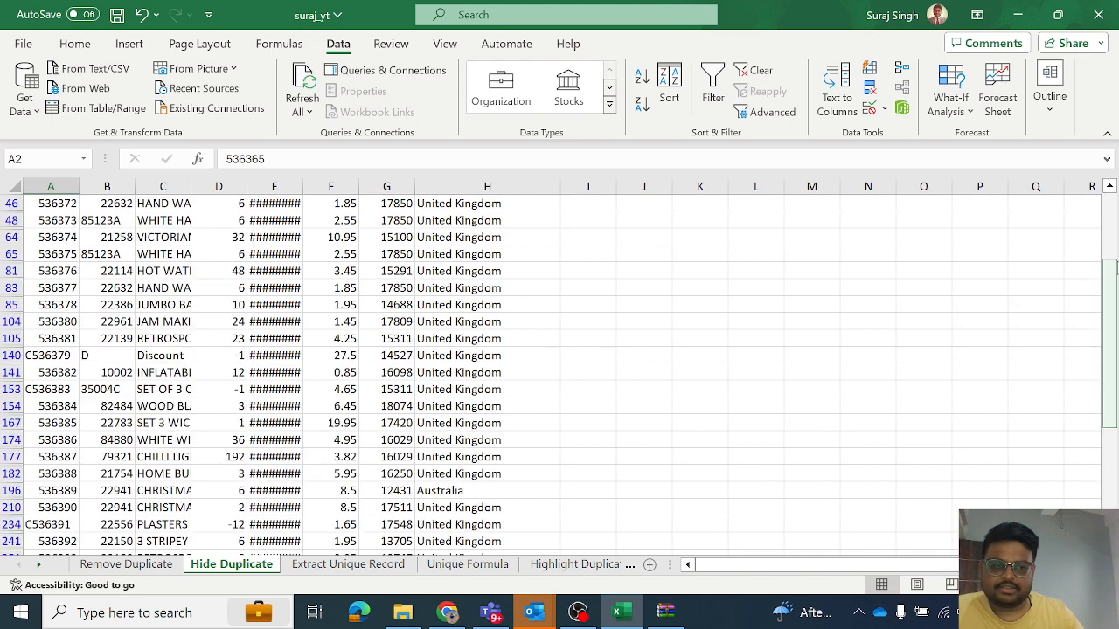
left_click_drag(1107, 313, 1105, 210)
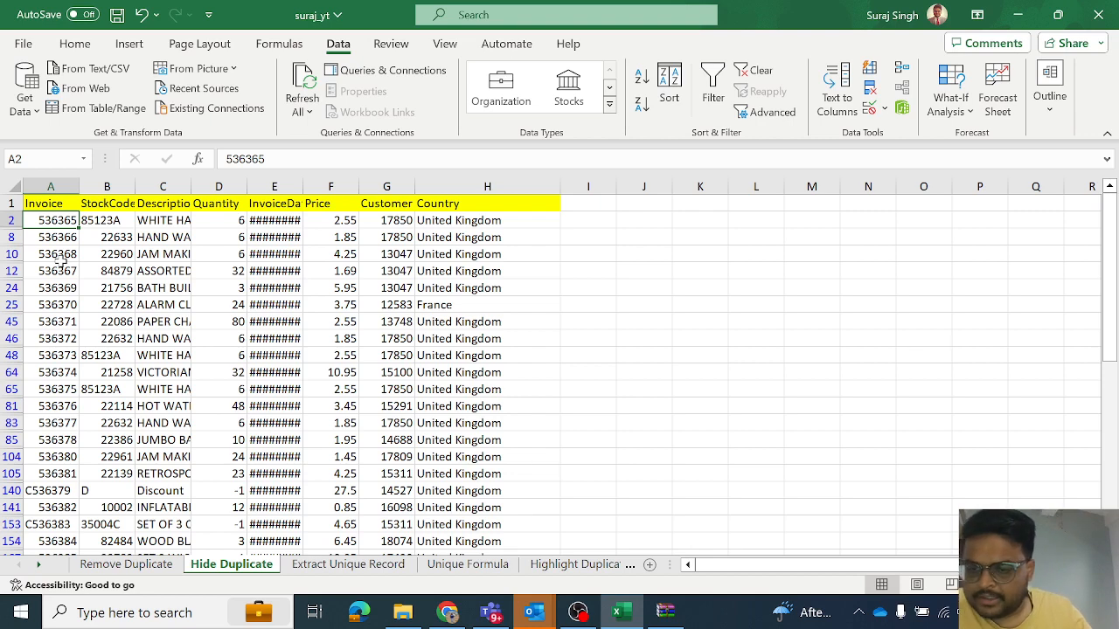
- On the Extract Unique Record sheet, set up an Advanced Filter that copies to another location, with list range A1:H389
left_click(346, 566)
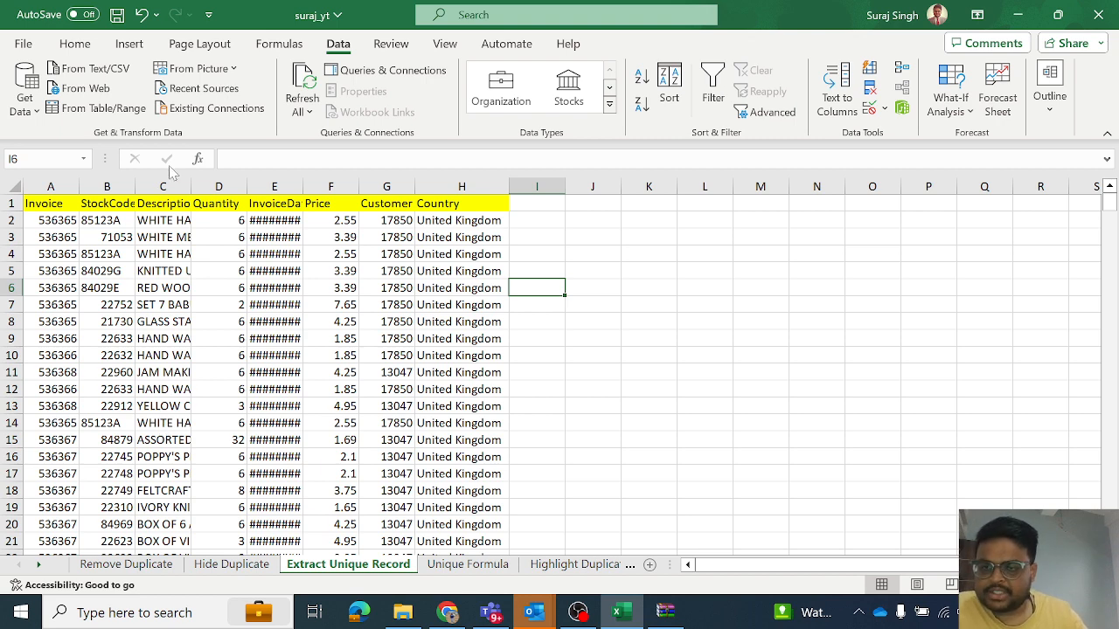
left_click(63, 226)
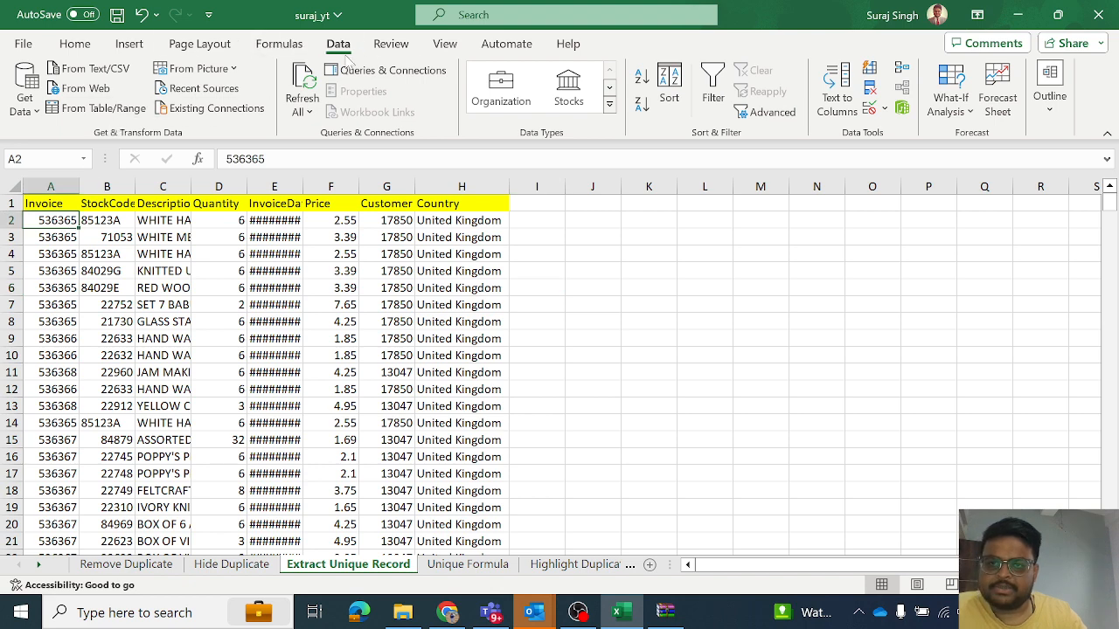
left_click(789, 117)
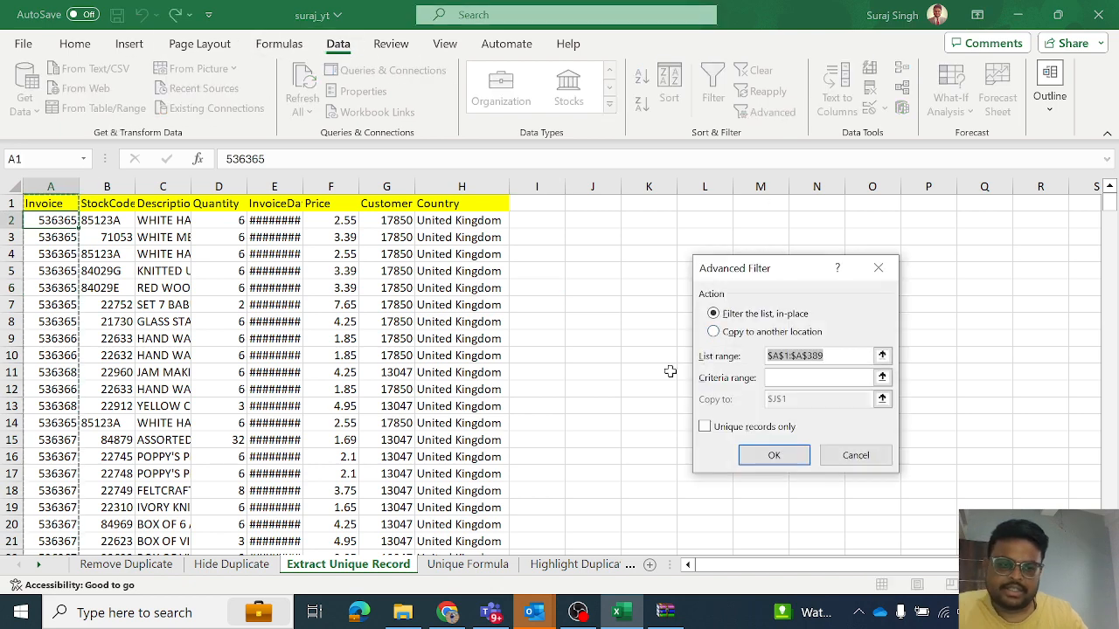
left_click(717, 333)
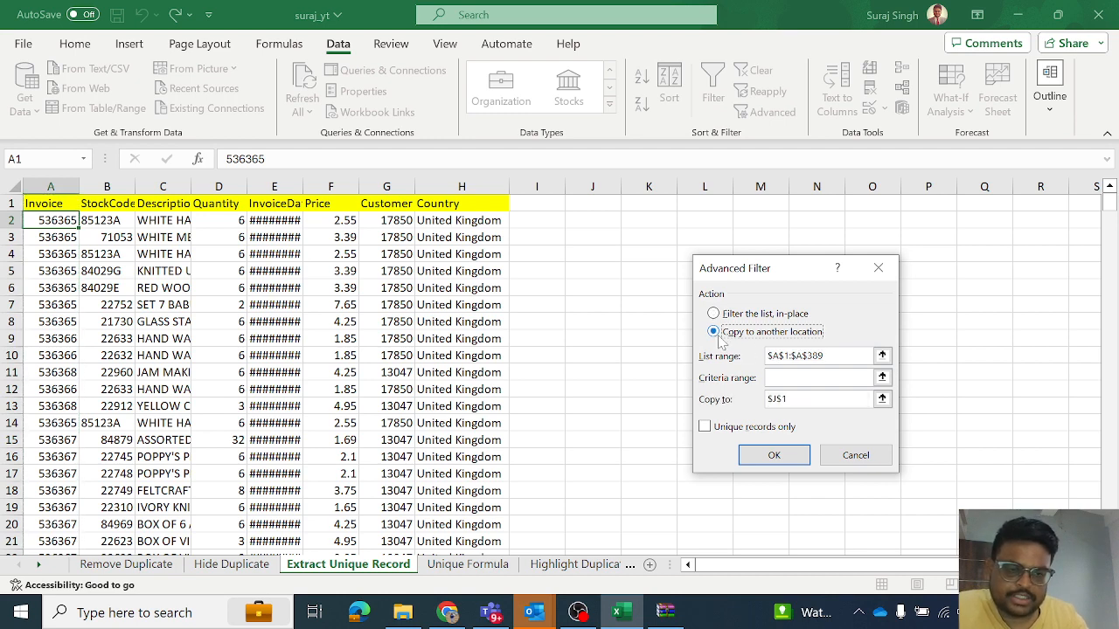
left_click(882, 355)
left_click(48, 205)
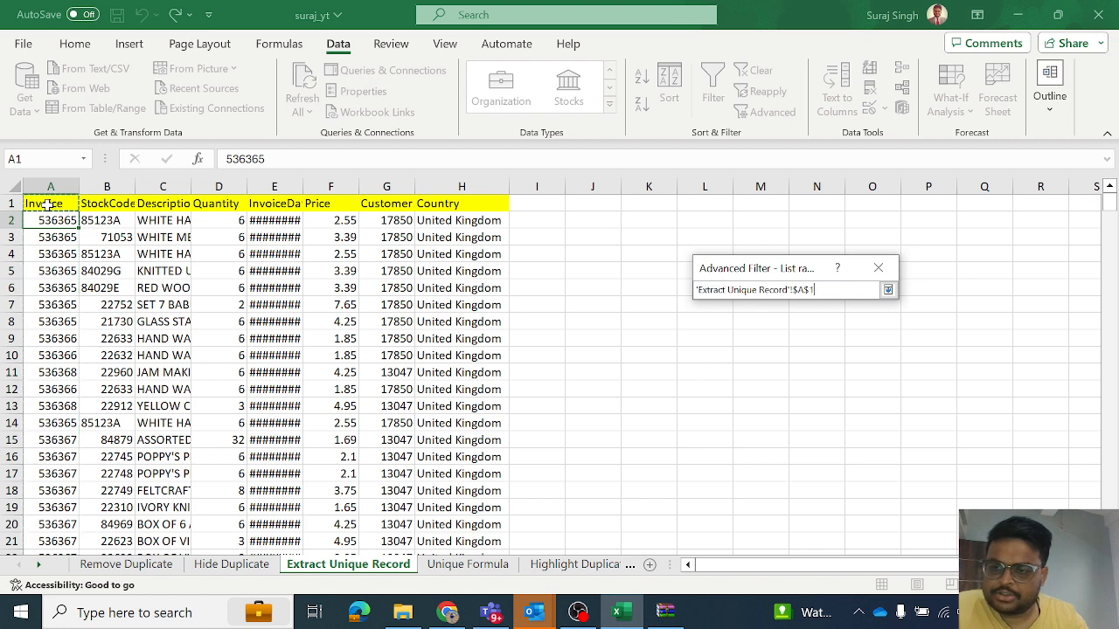
key("shift+Right")
key("shift+Right")
key("shift+Right")
key("shift+Right")
key("shift+Right")
key("shift+Right")
key("shift+Right")
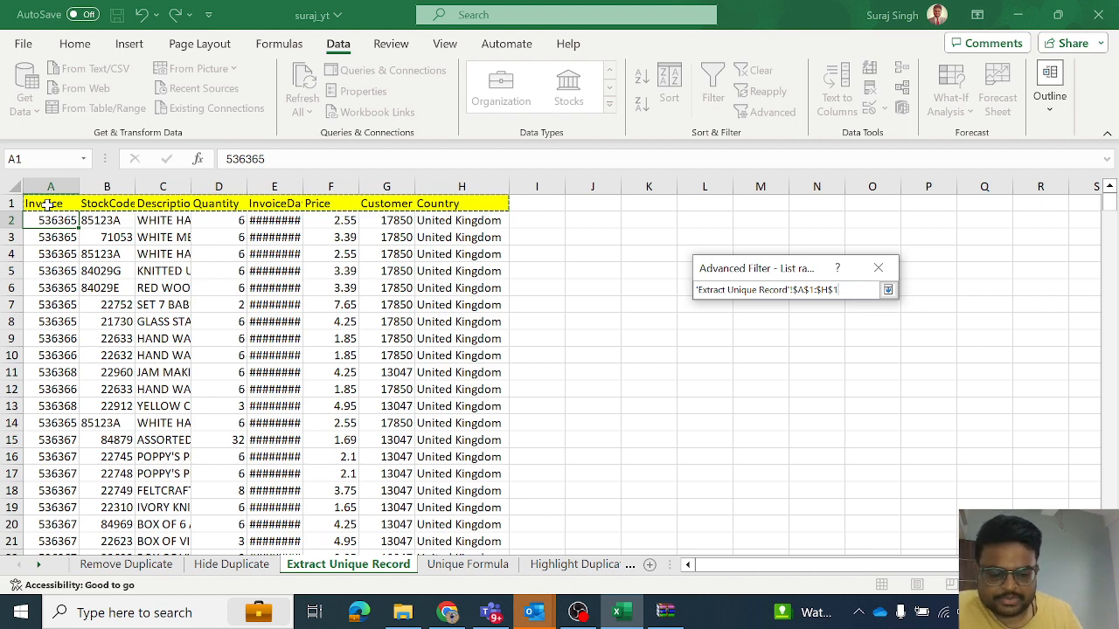
key("ctrl+shift+Down")
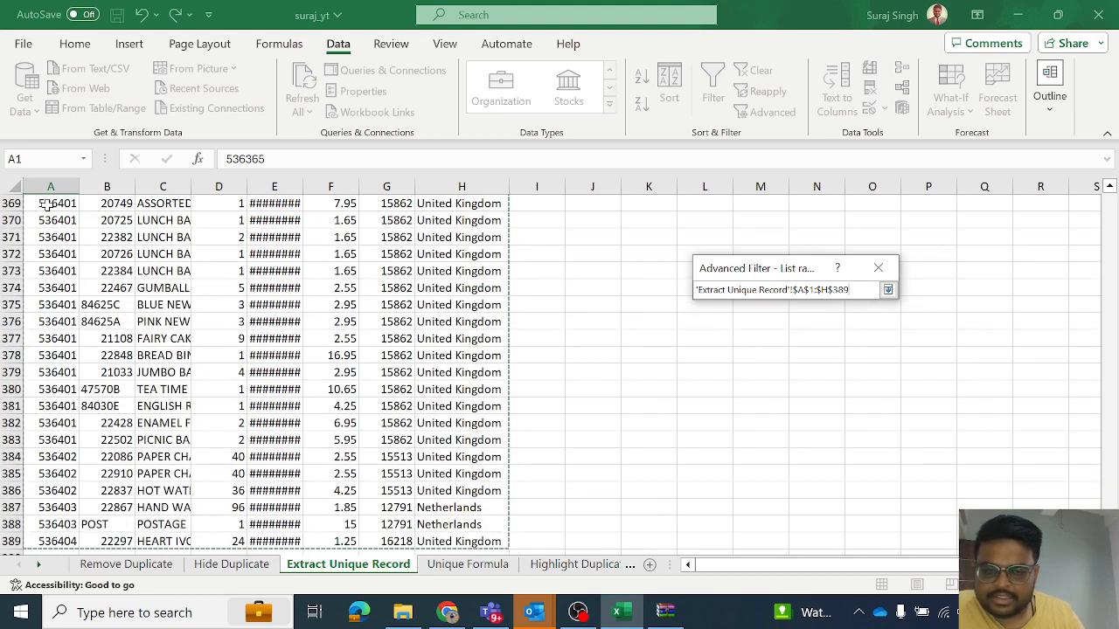
key("Return")
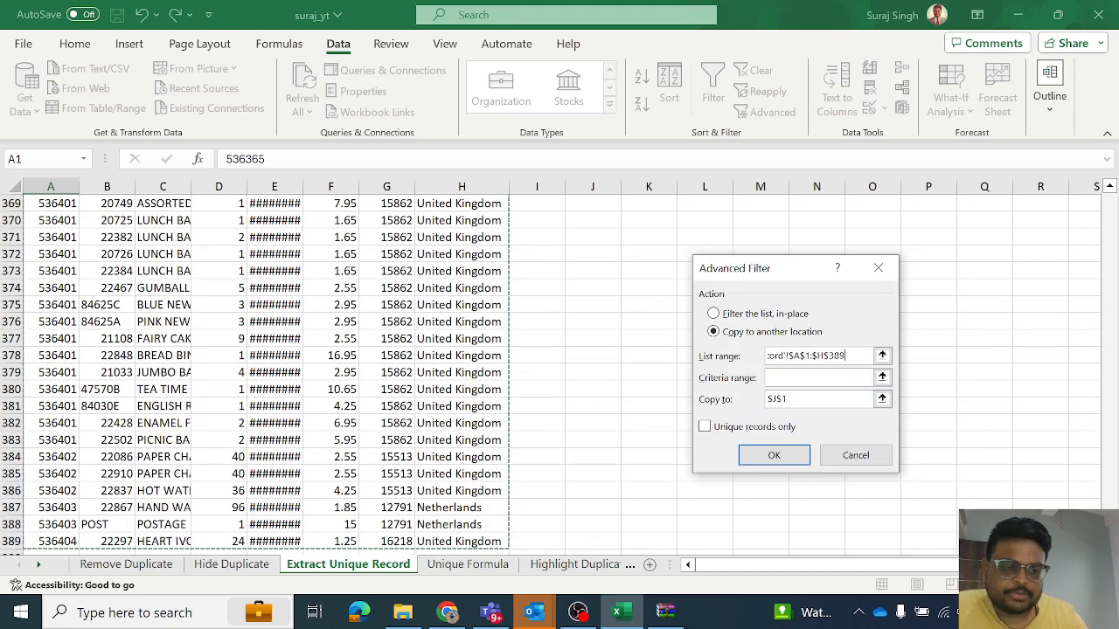
- Set the Advanced Filter's copy destination to cell P1 and restrict the output to unique records only
scroll(936, 219, "up", 20)
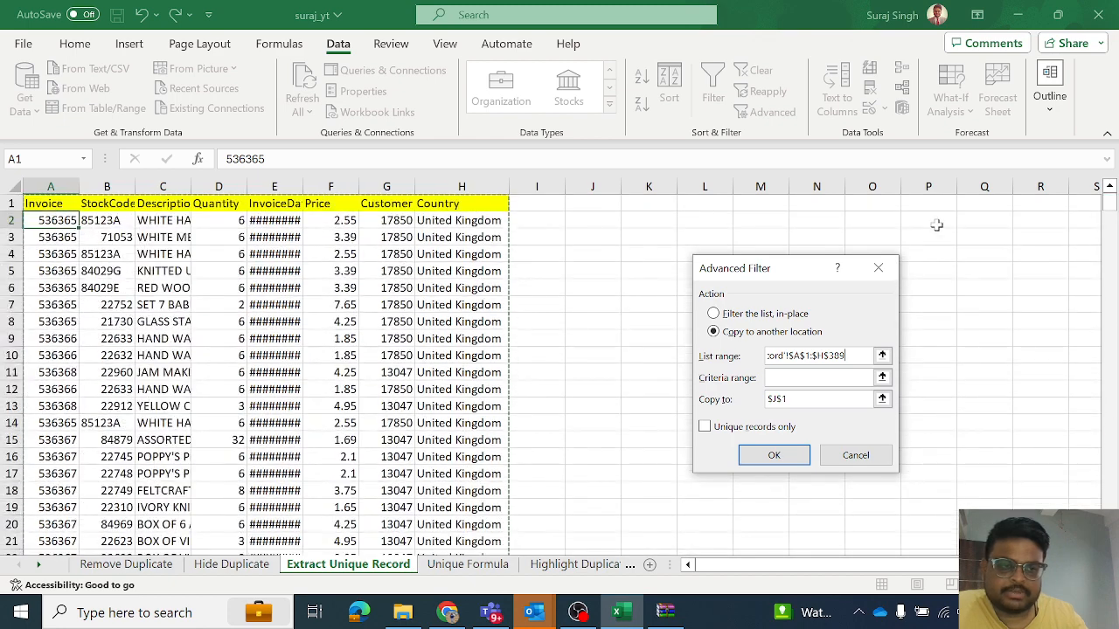
left_click(882, 399)
left_click(937, 207)
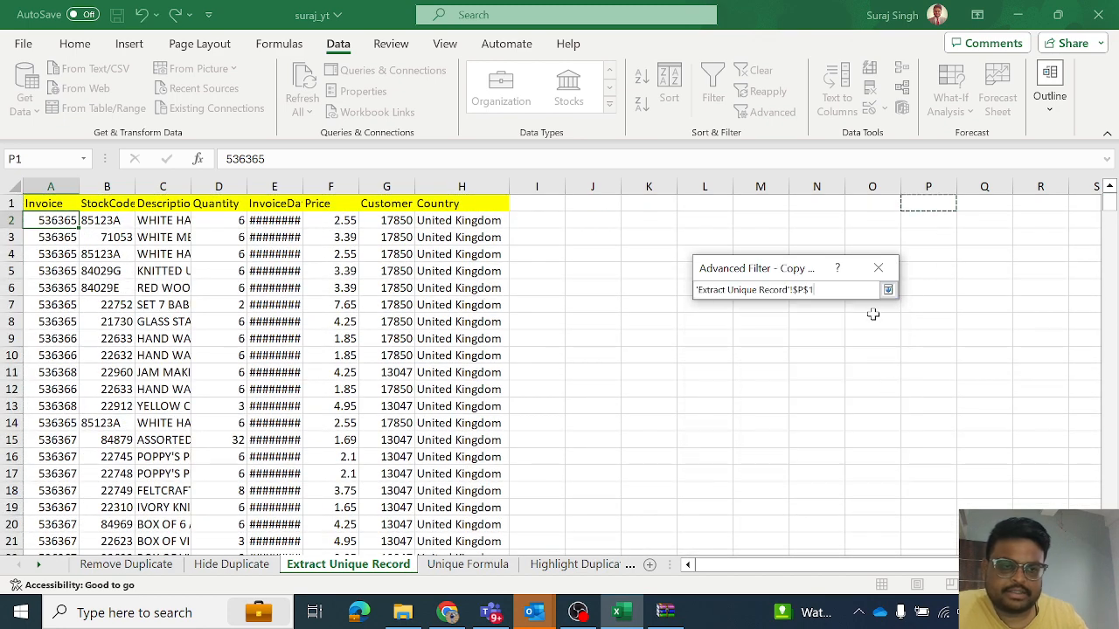
key("Return")
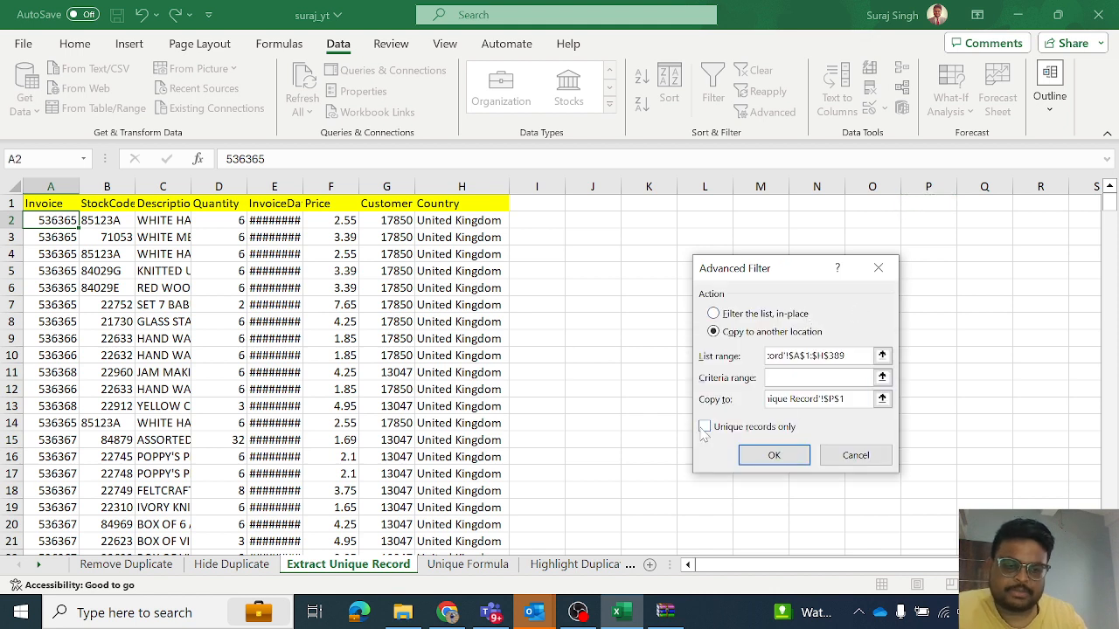
- Run the Advanced Filter to copy the unique records to P1, and look over the extracted table
left_click(773, 454)
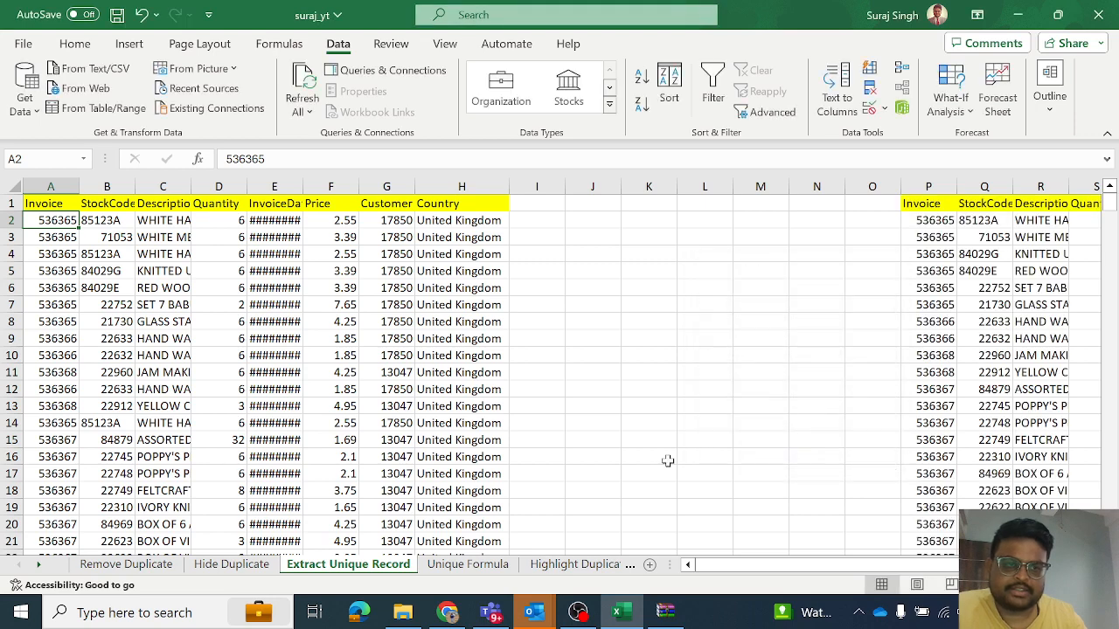
scroll(935, 564, "right", 4)
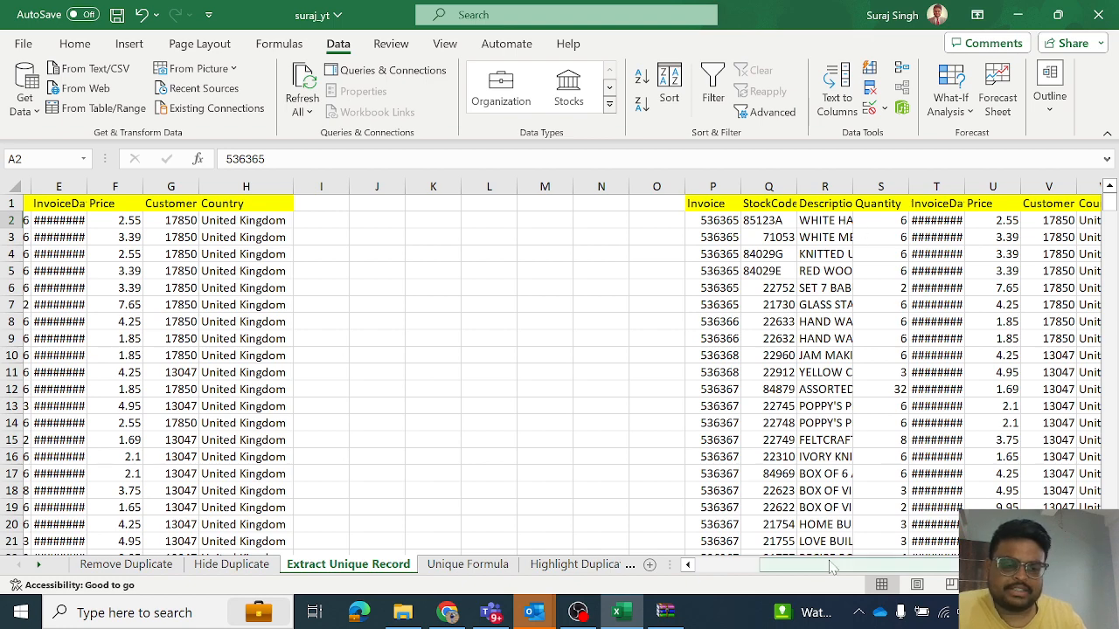
left_click_drag(835, 567, 702, 546)
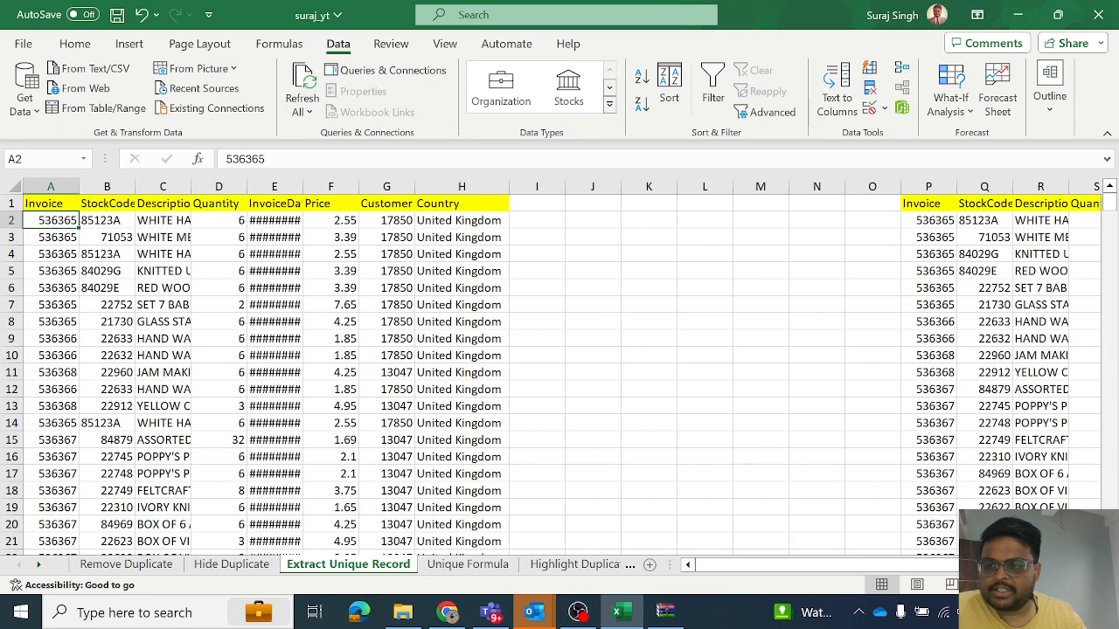
- Set up a new Advanced Filter that copies to another location, with the Invoice column A1:A389 as list range
left_click(51, 186)
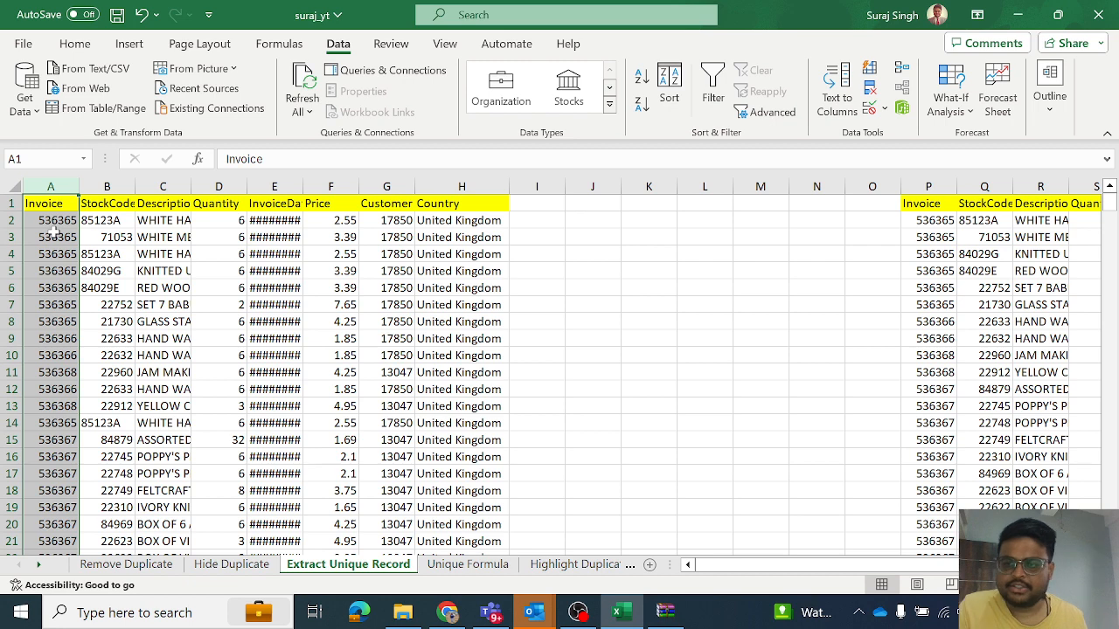
left_click(103, 224)
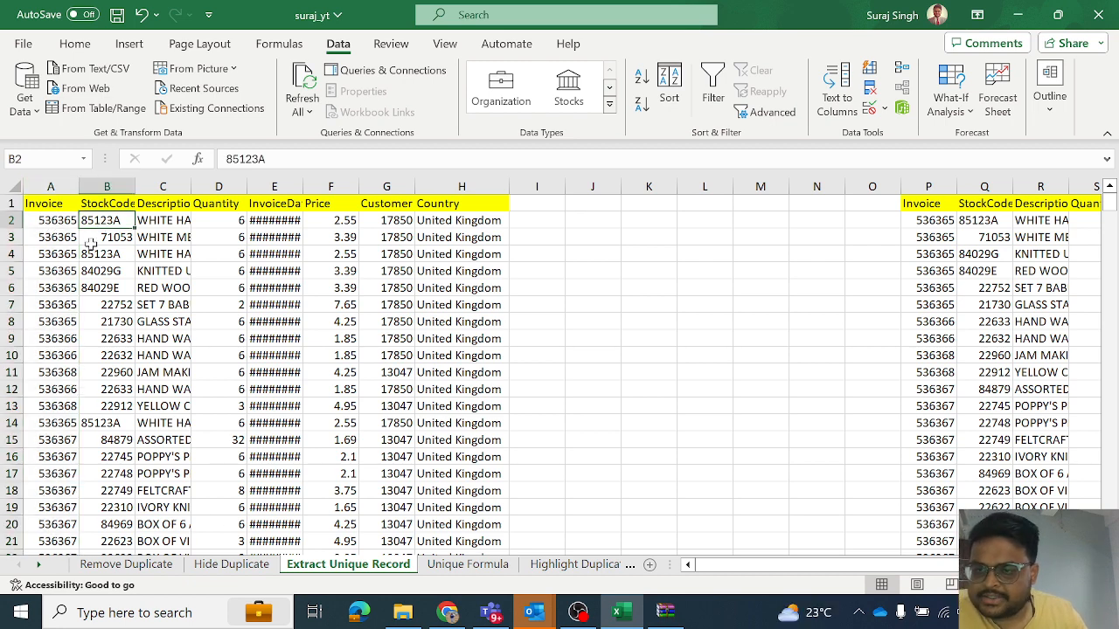
left_click(63, 220)
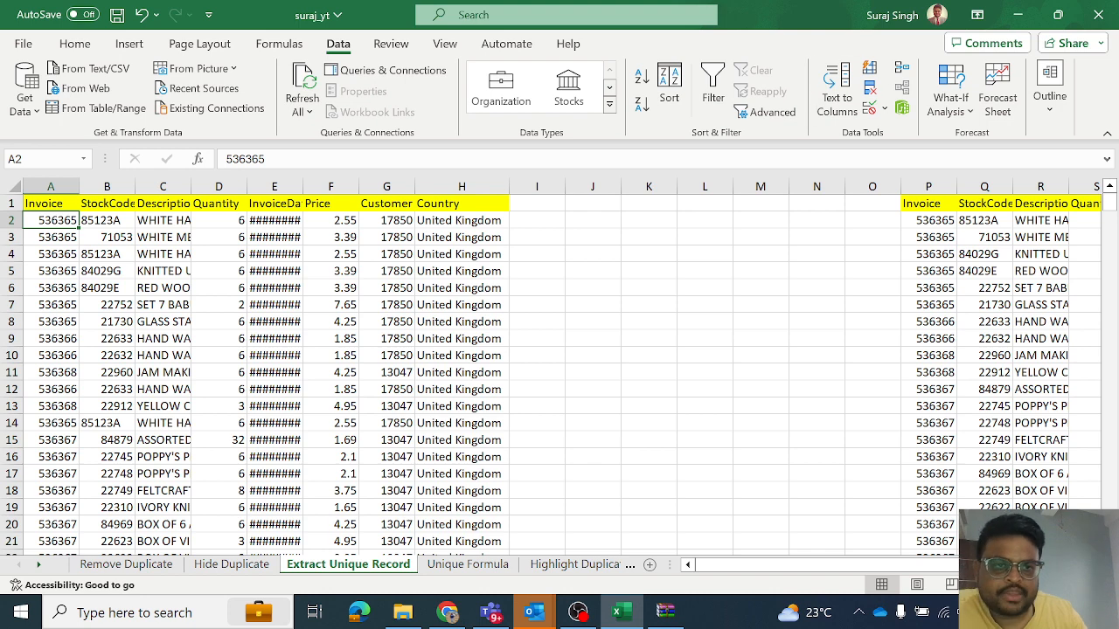
left_click(761, 114)
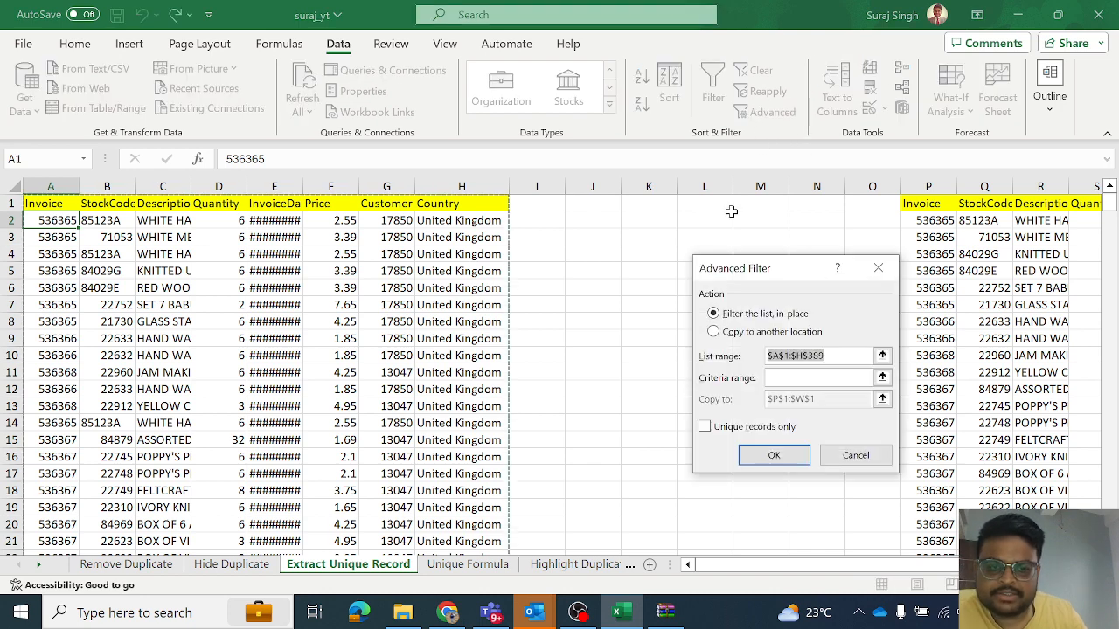
left_click(732, 333)
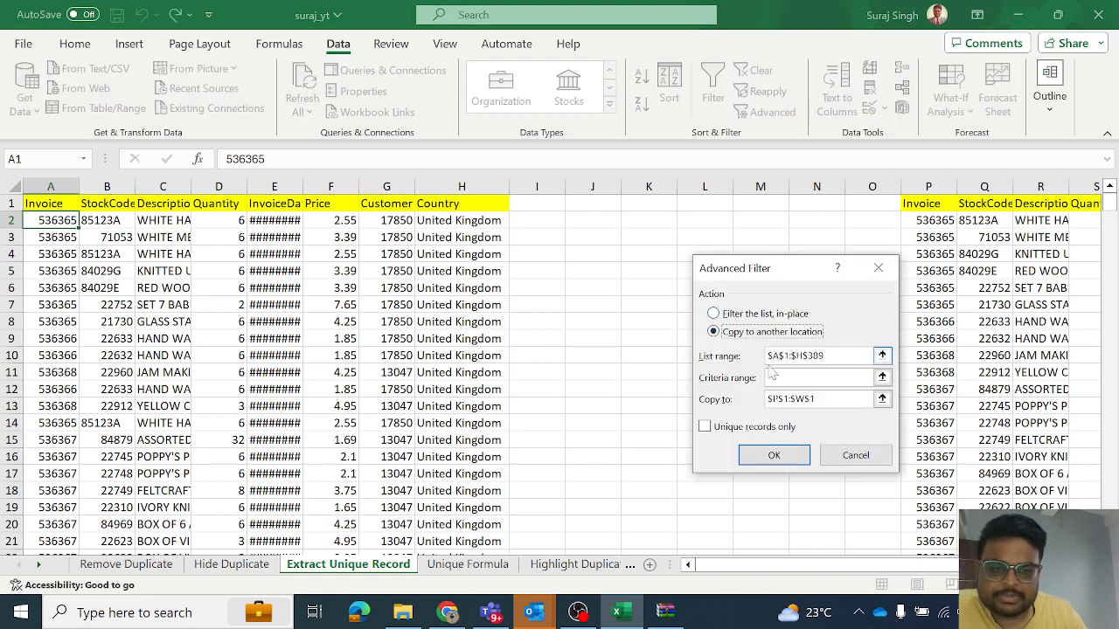
left_click(877, 356)
left_click(63, 201)
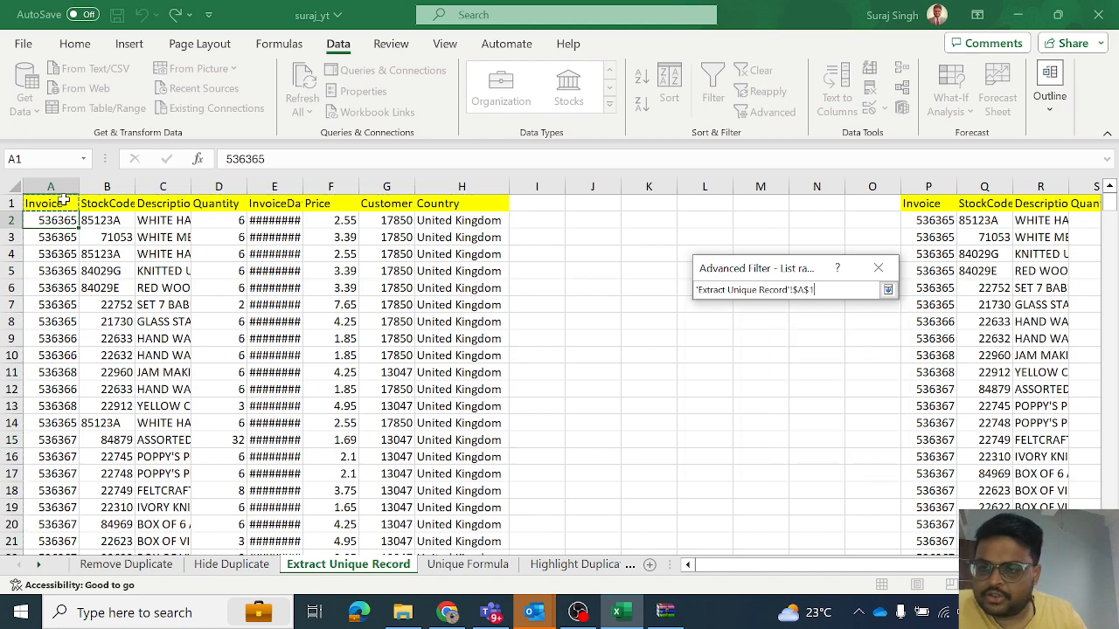
key("ctrl+shift+Down")
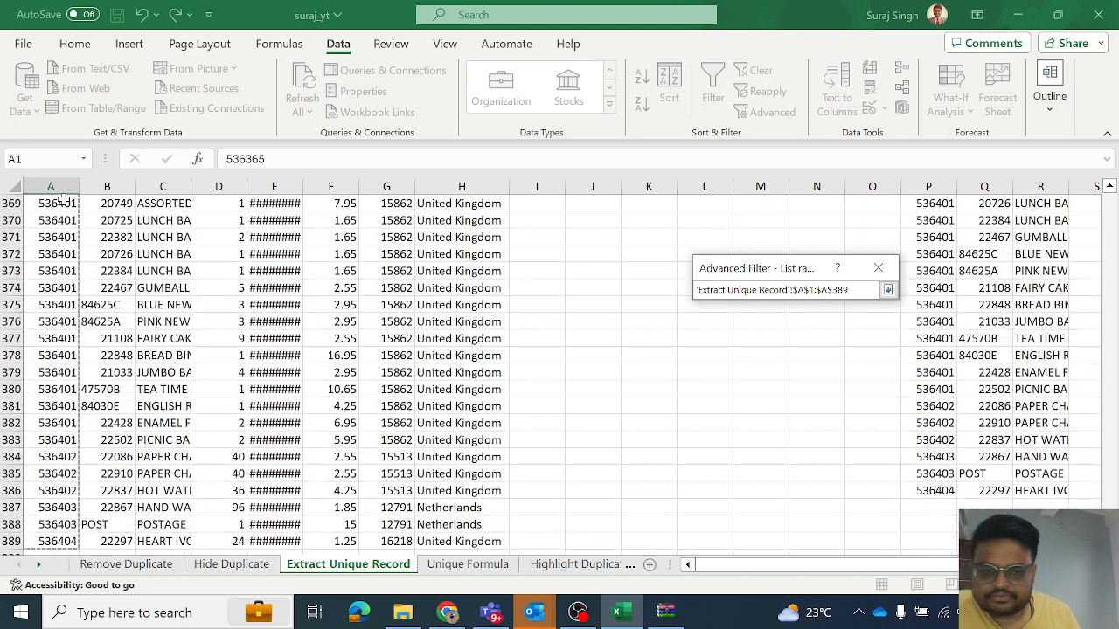
key("Return")
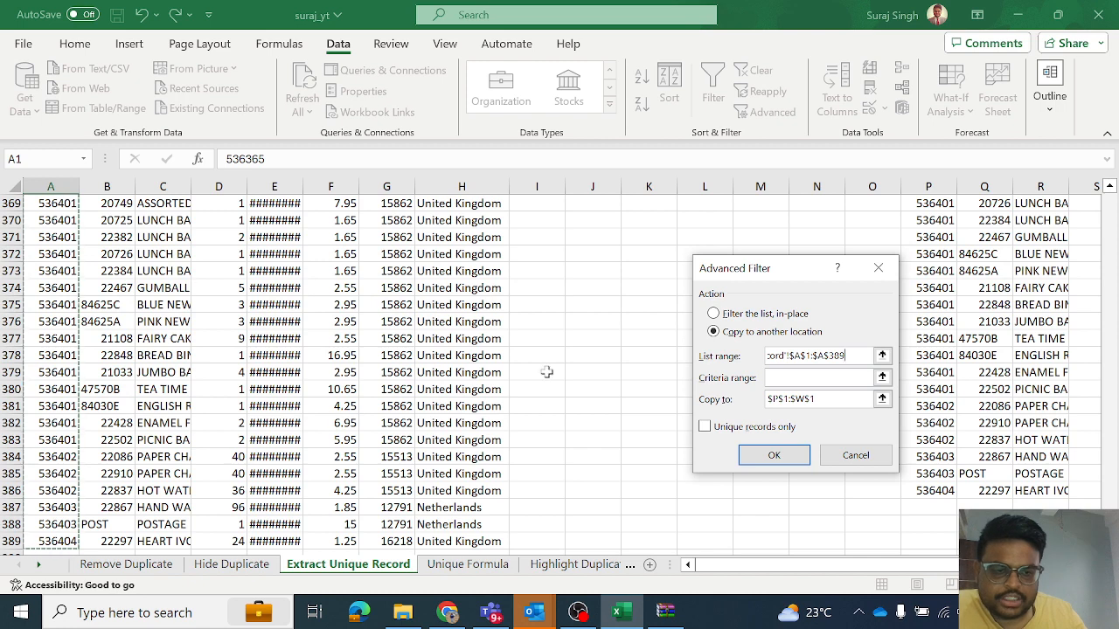
- Set the copy destination to cell J1, restrict the output to unique records only, and run the Advanced Filter
left_click(881, 398)
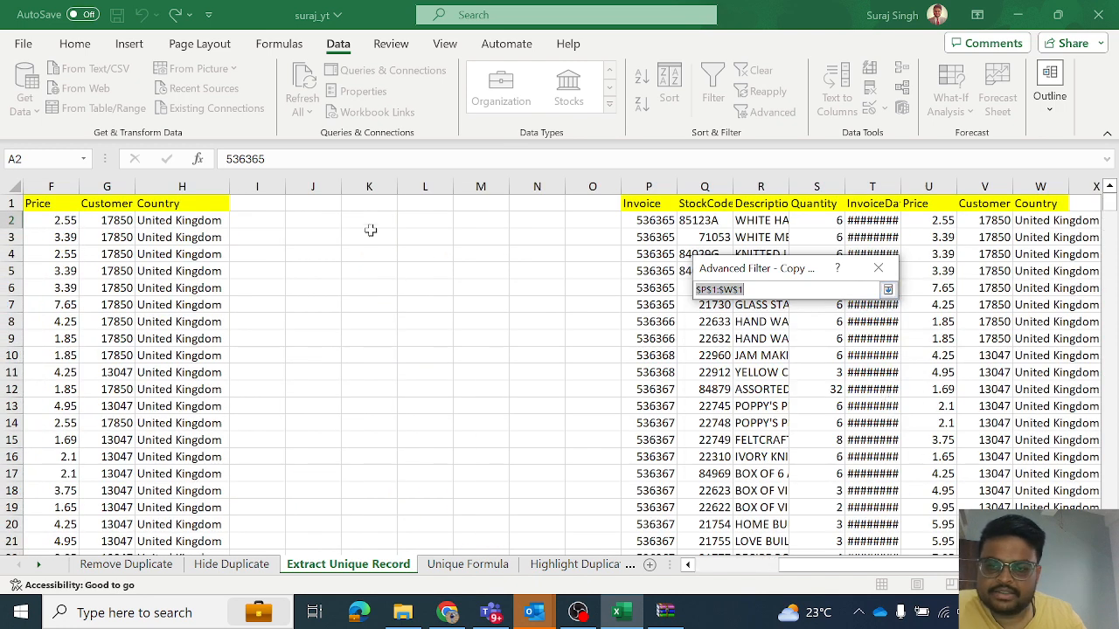
left_click(331, 204)
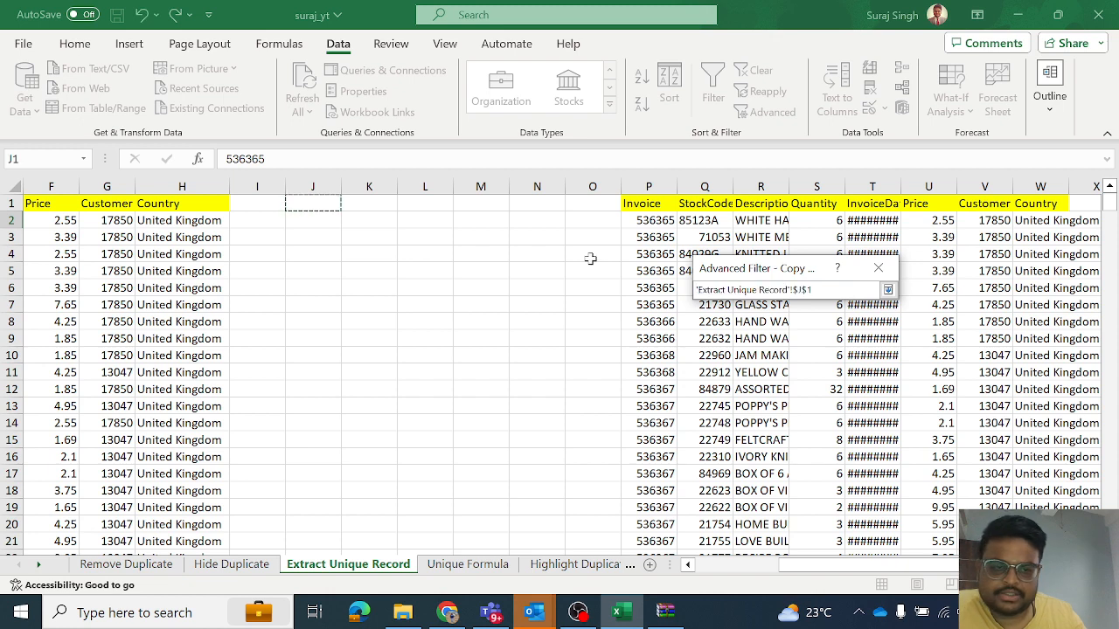
key("Return")
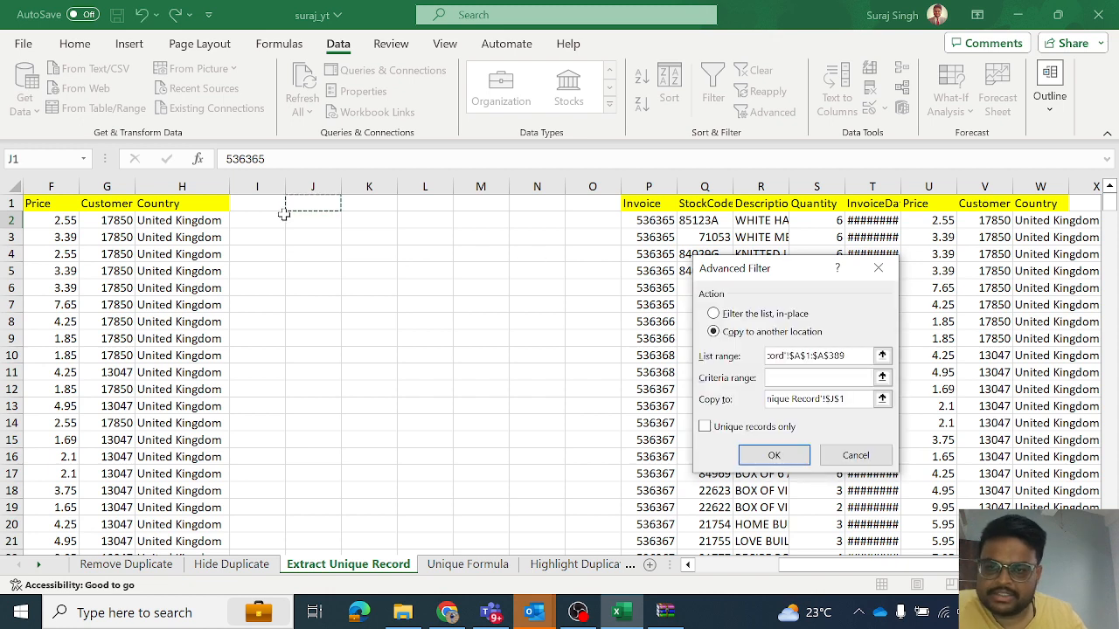
left_click(710, 431)
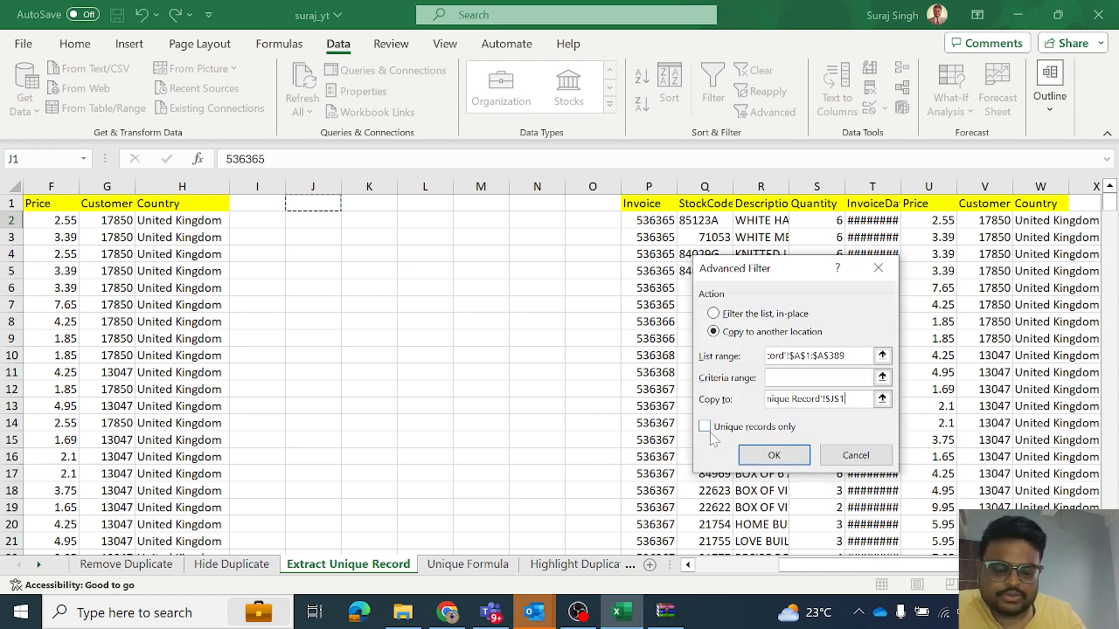
left_click(753, 455)
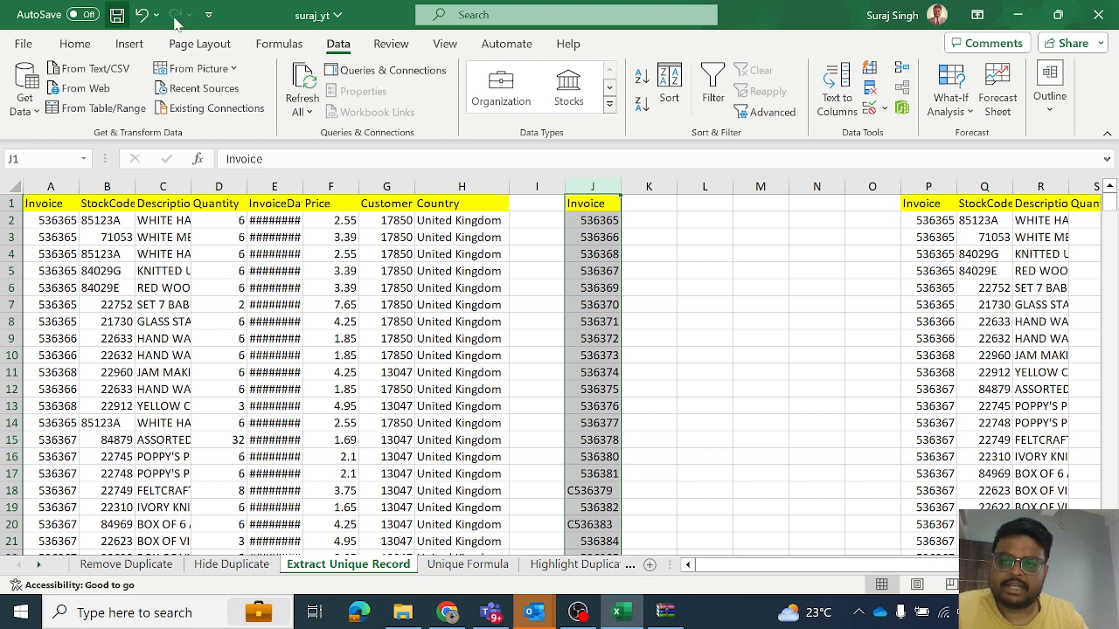
- On the Unique Formula sheet, begin a UNIQUE formula in cell K2
left_click(454, 566)
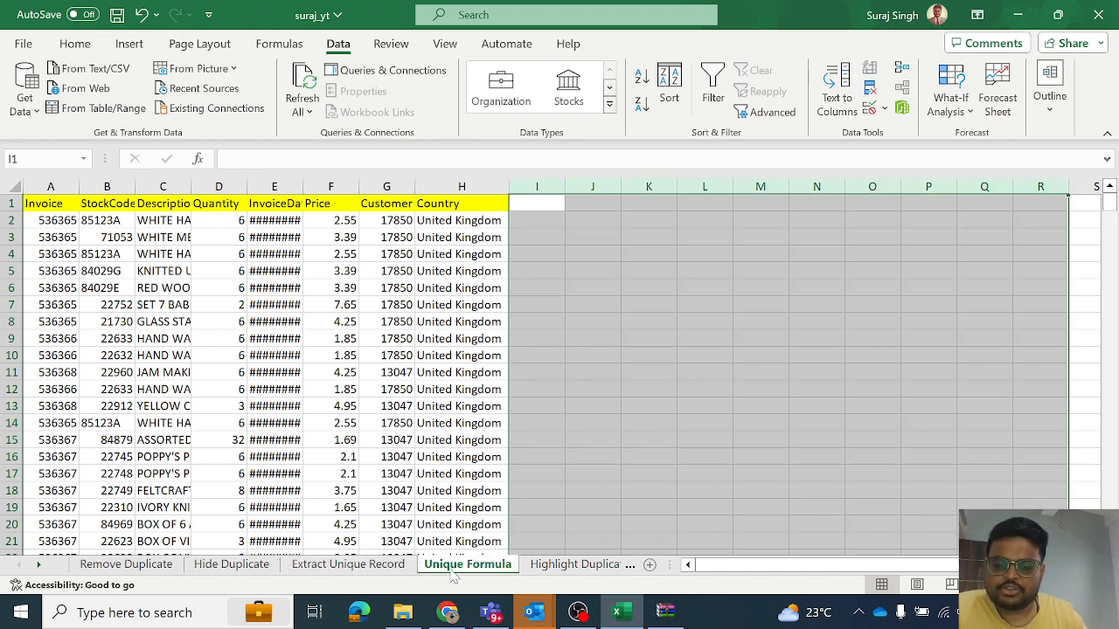
left_click(652, 219)
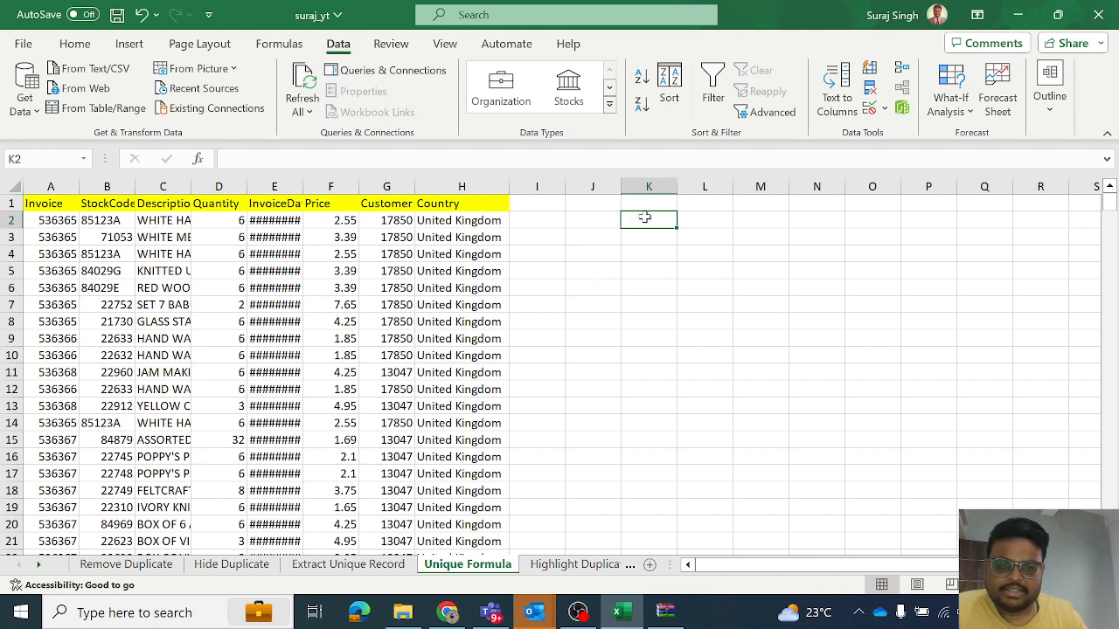
type("=uni")
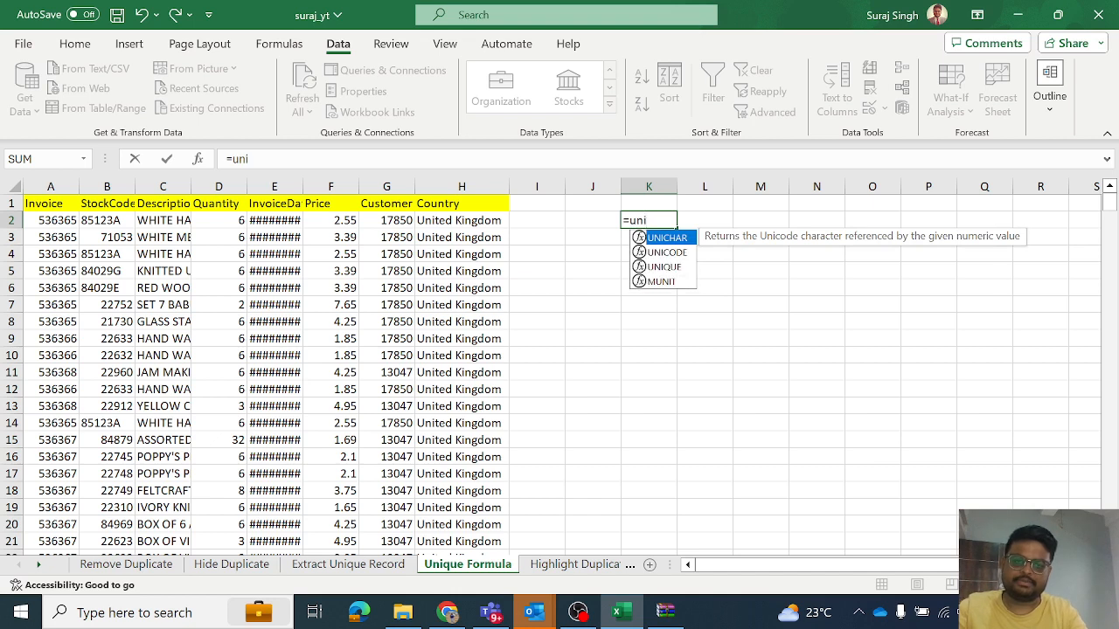
key("Down")
key("Tab")
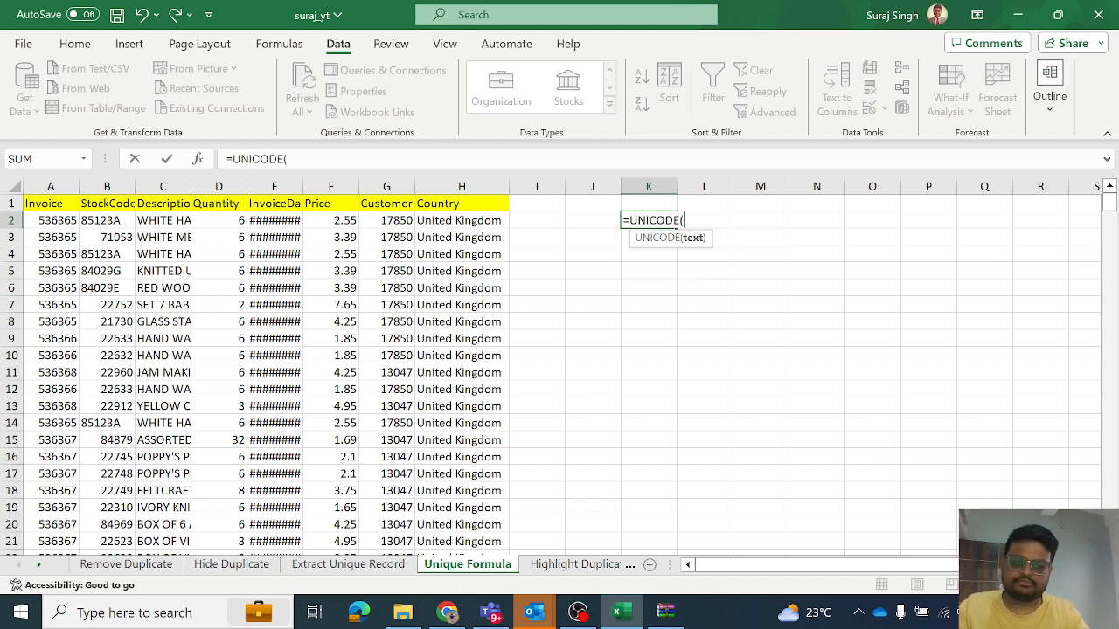
key("BackSpace")
key("BackSpace")
key("BackSpace")
key("BackSpace")
key("BackSpace")
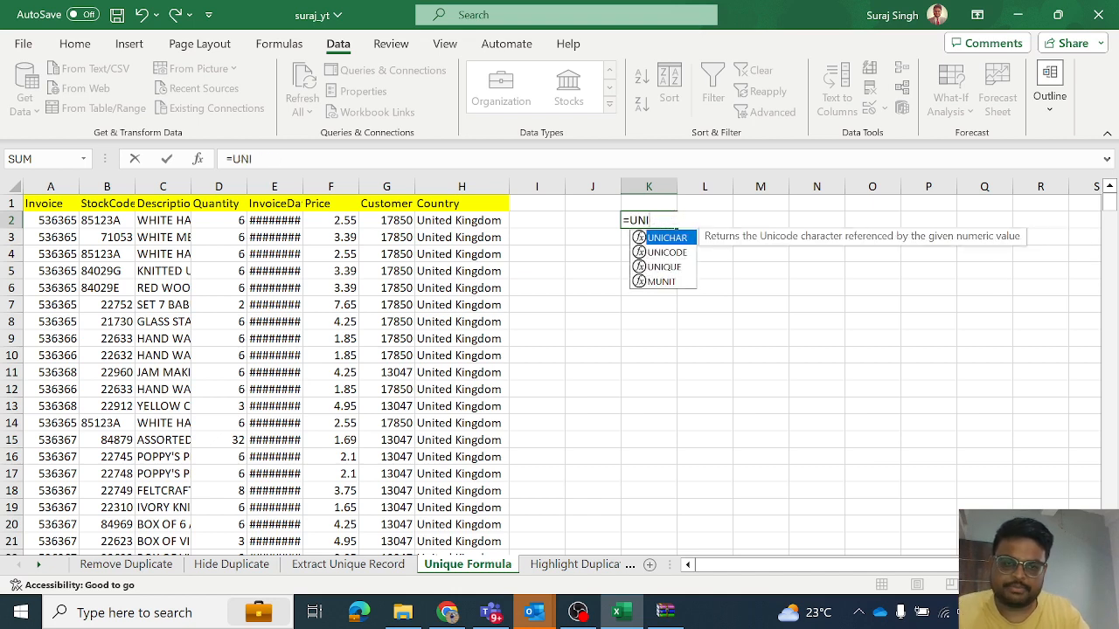
- Complete the formula in K2 as =UNIQUE(A1:H389) to extract the unique rows of the whole dataset
type("que")
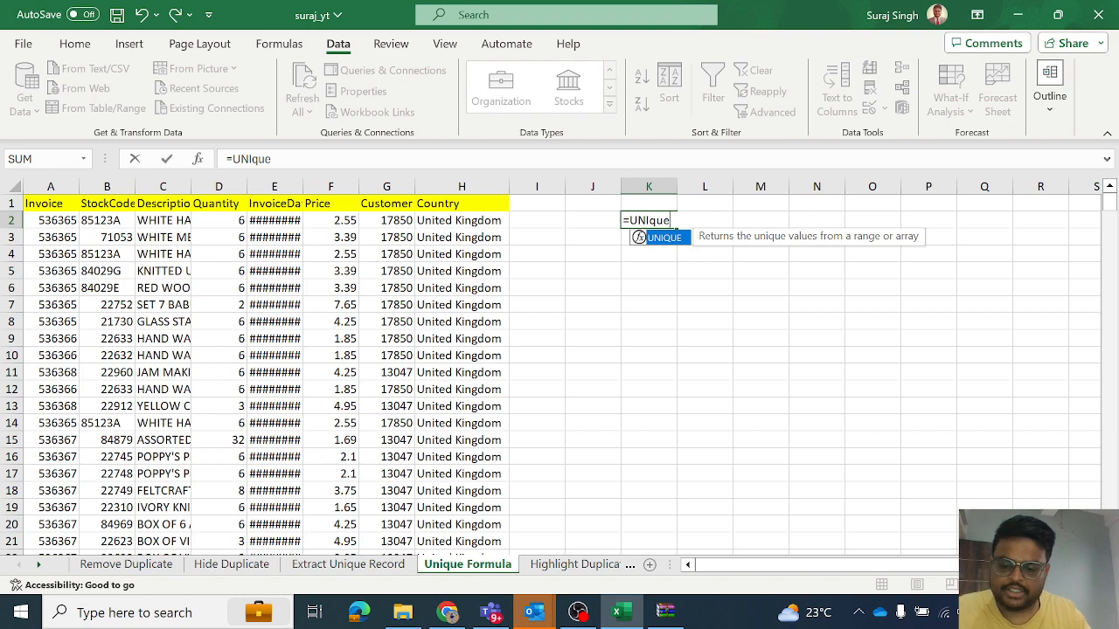
double_click(639, 237)
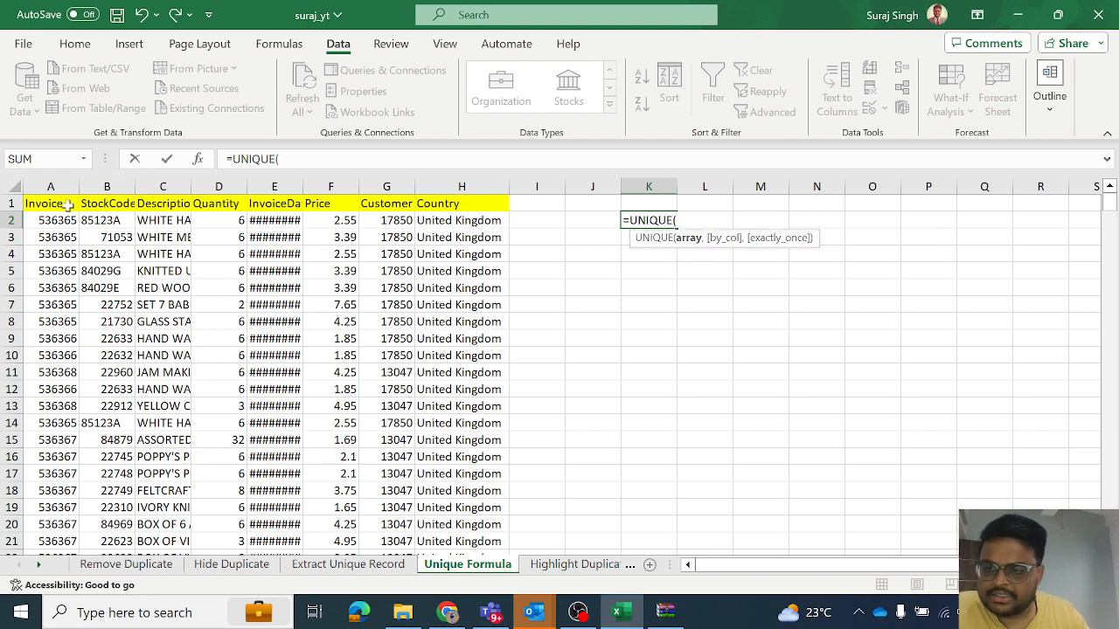
left_click_drag(68, 204, 489, 206)
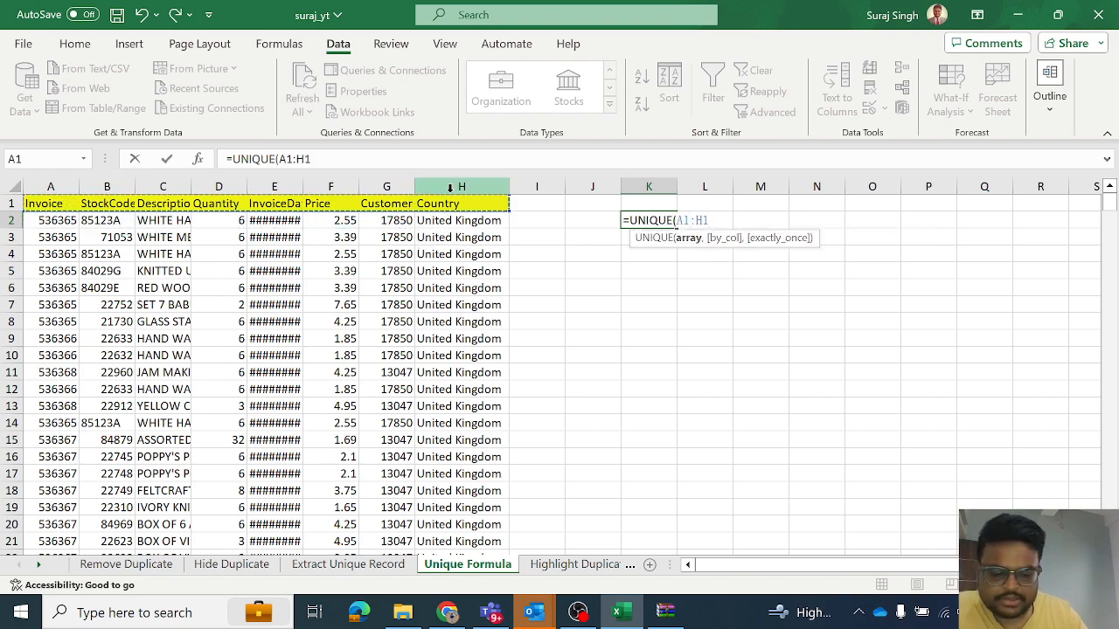
key("ctrl+shift+Down")
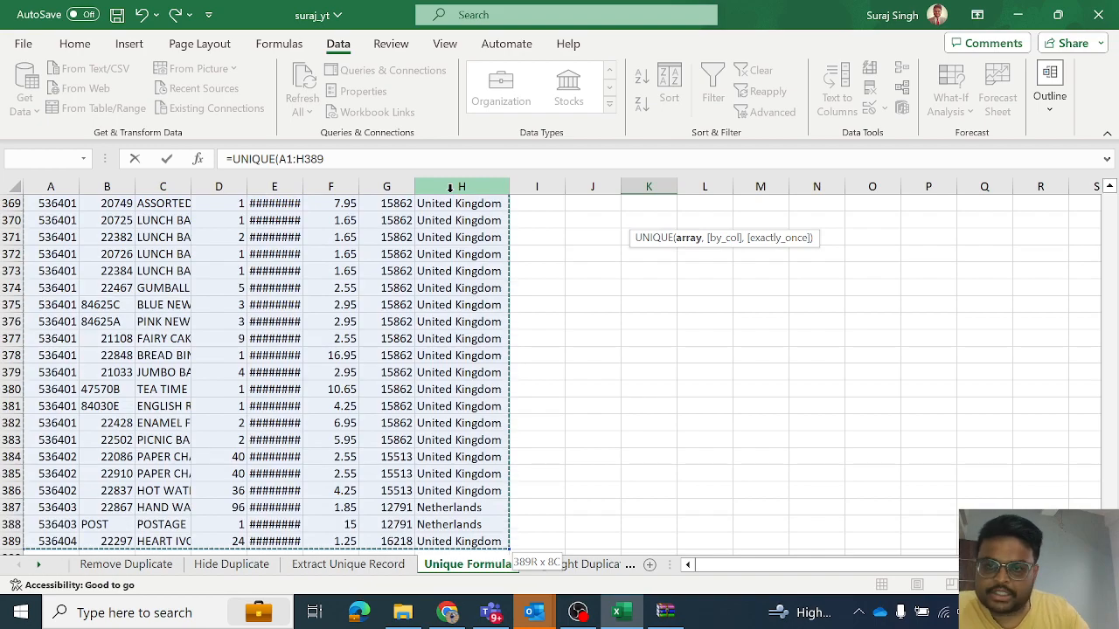
key("Return")
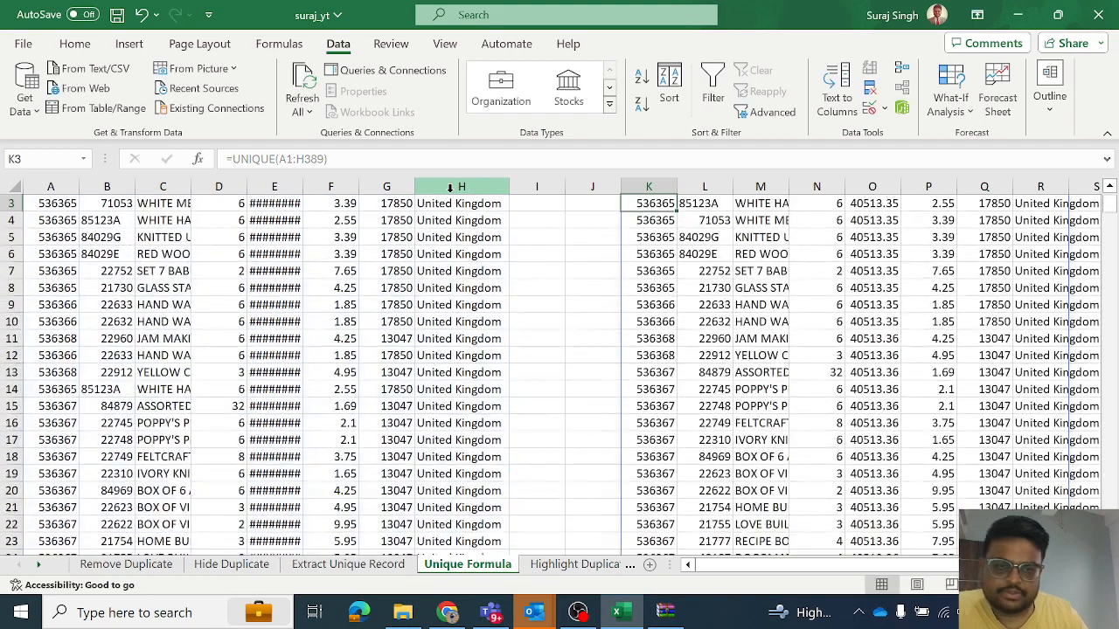
scroll(729, 241, "up", 1)
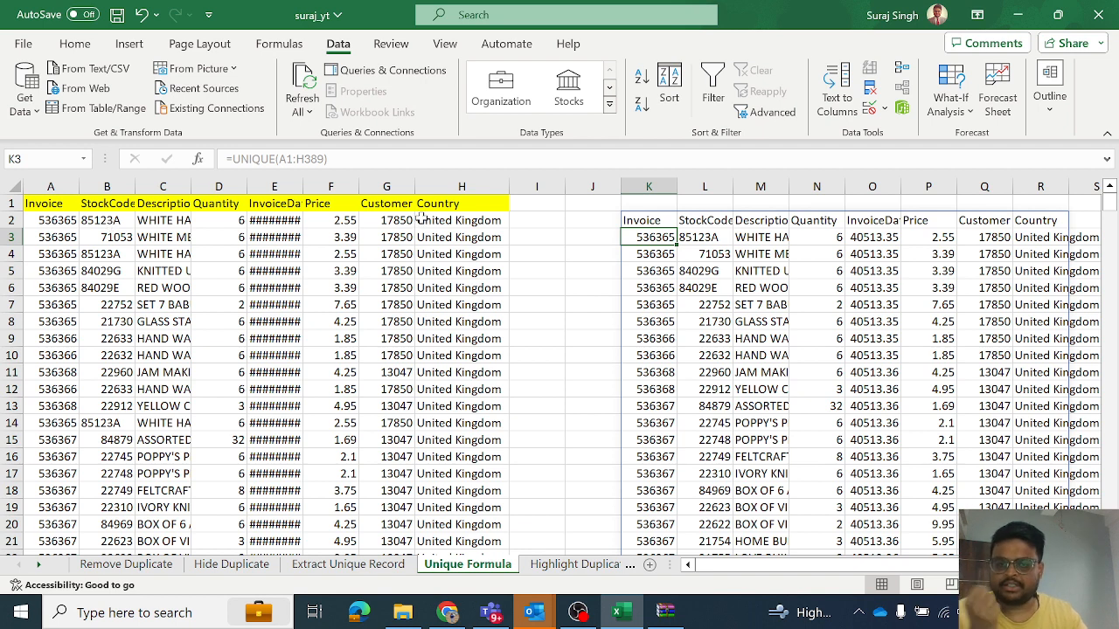
- Enter =UNIQUE(A1:A389) in cell J2 to list the unique invoice numbers, and review column J
left_click(574, 224)
type("=uni")
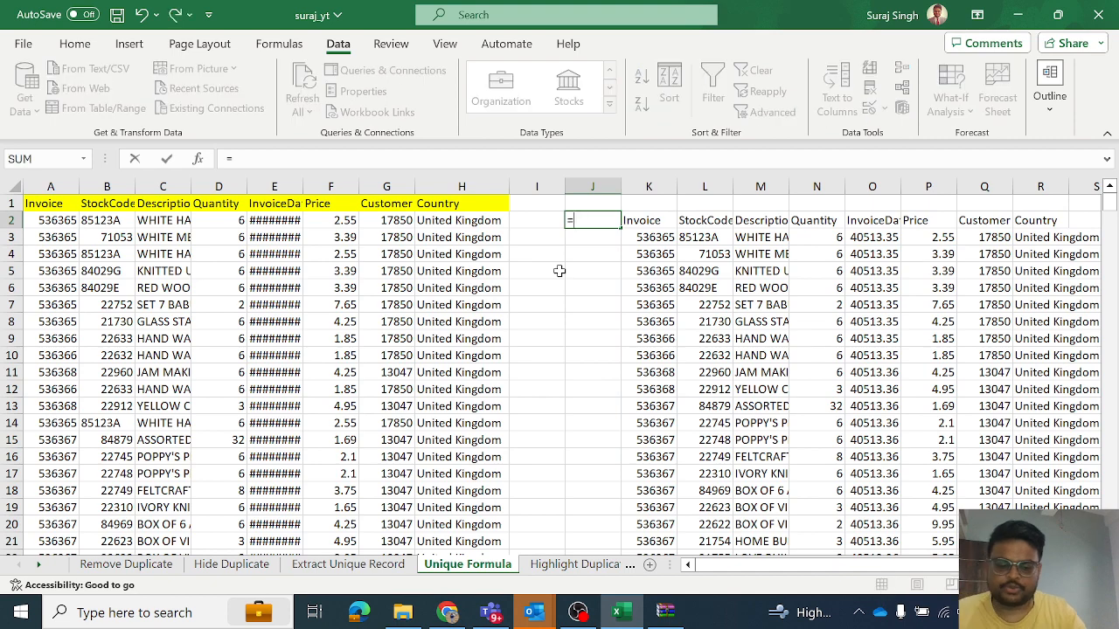
key("Down")
key("Down")
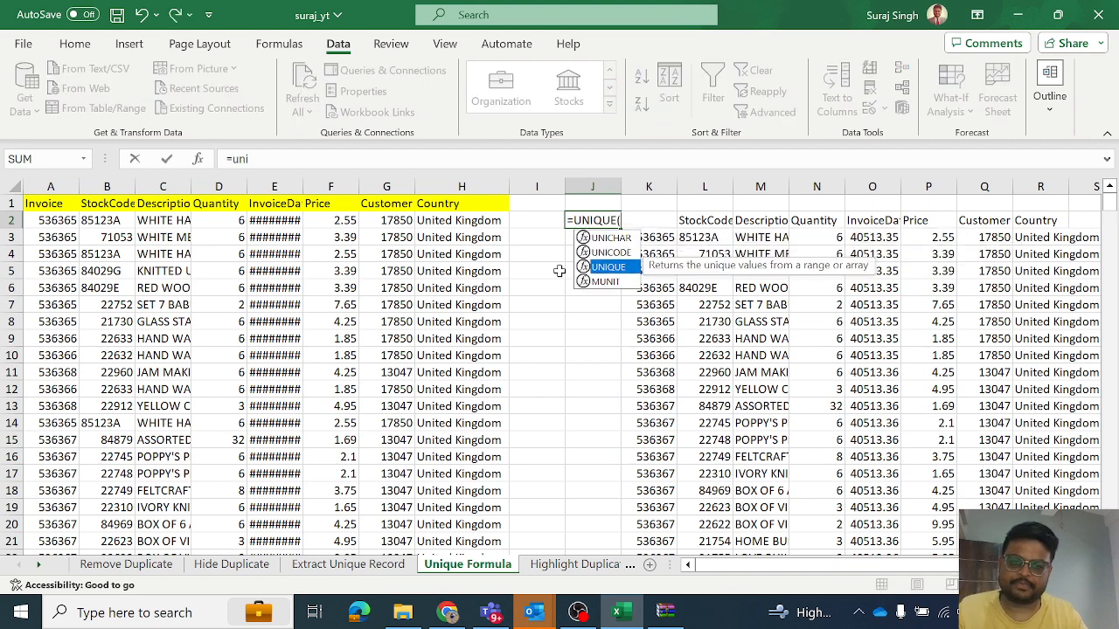
key("Tab")
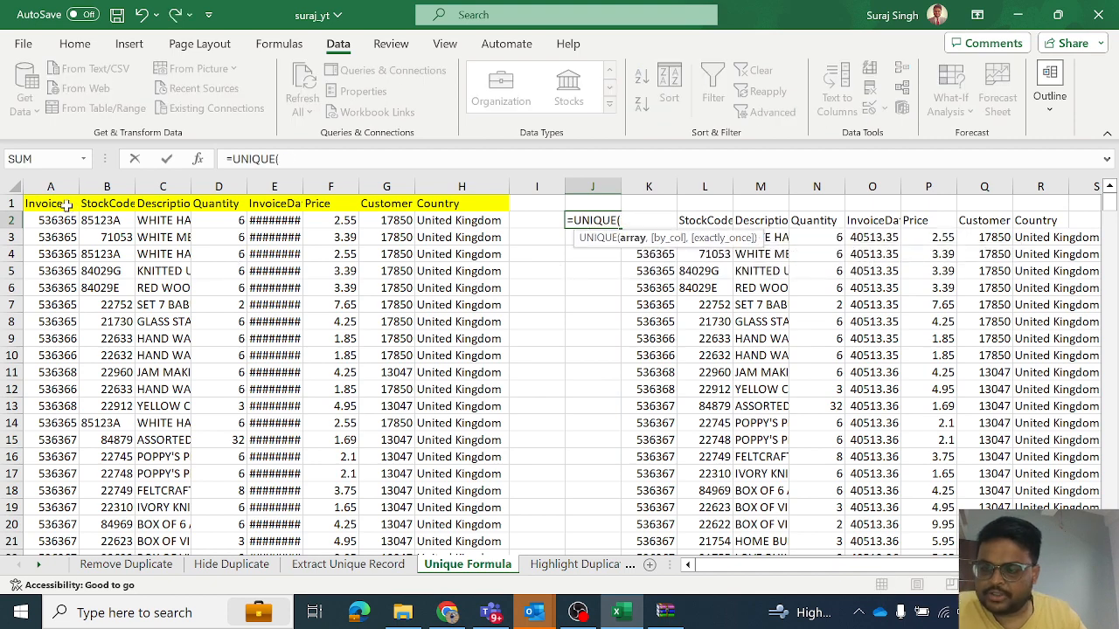
left_click(68, 208)
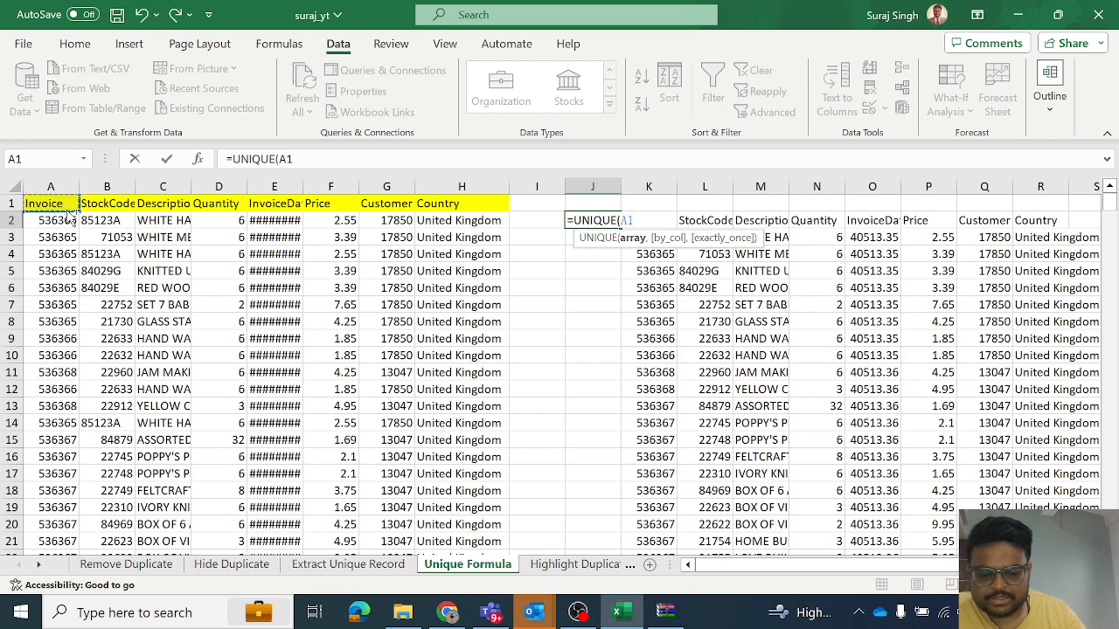
key("ctrl+shift+Down")
type(")")
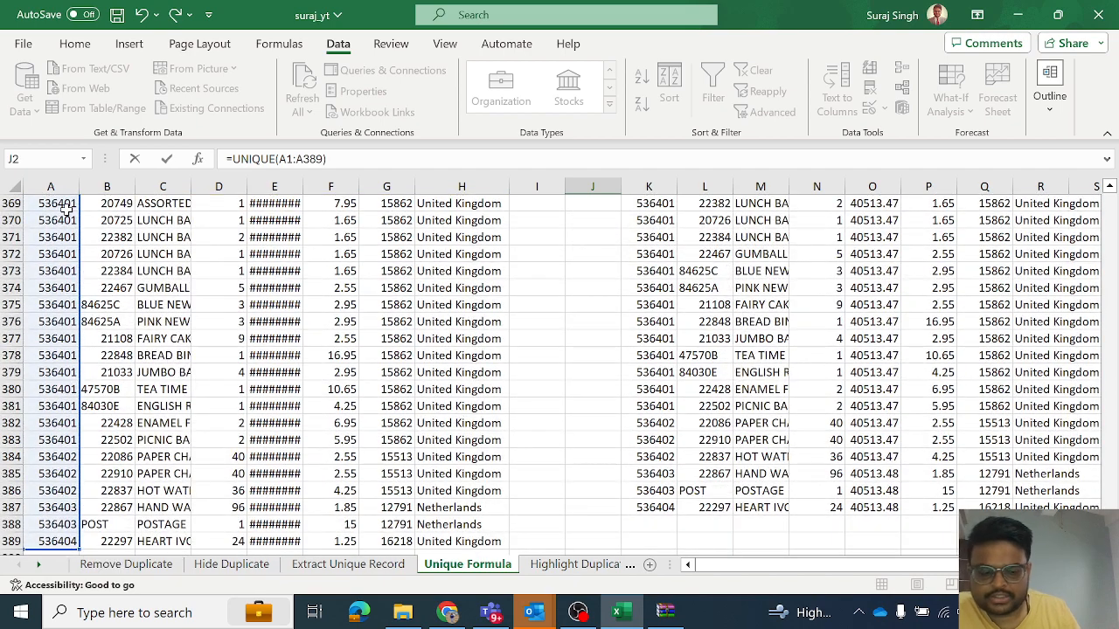
key("Return")
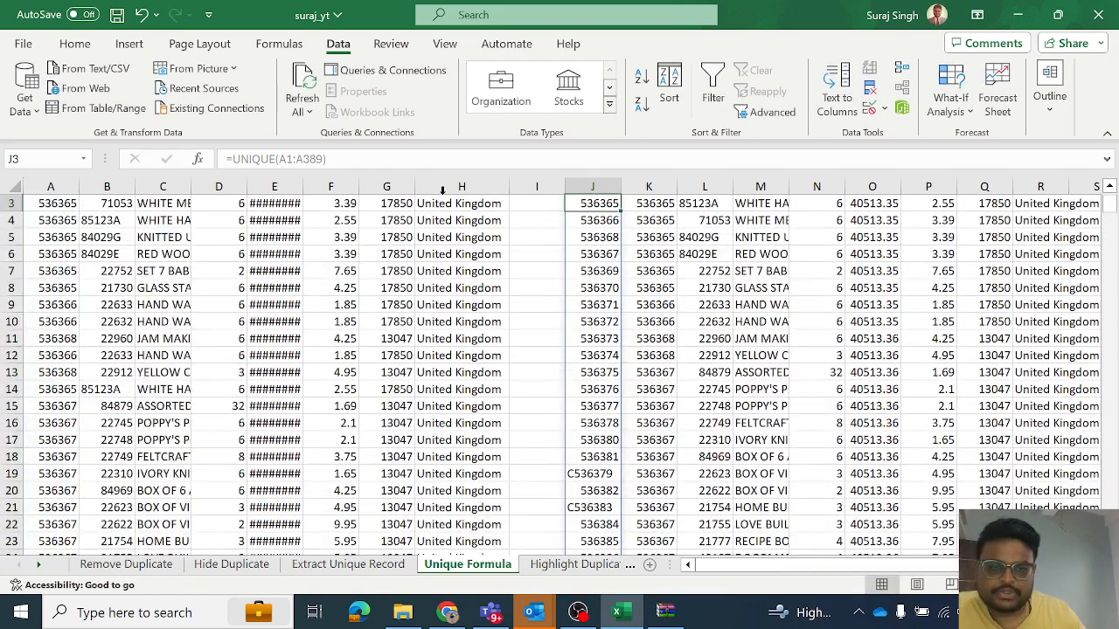
left_click_drag(1110, 214, 1109, 201)
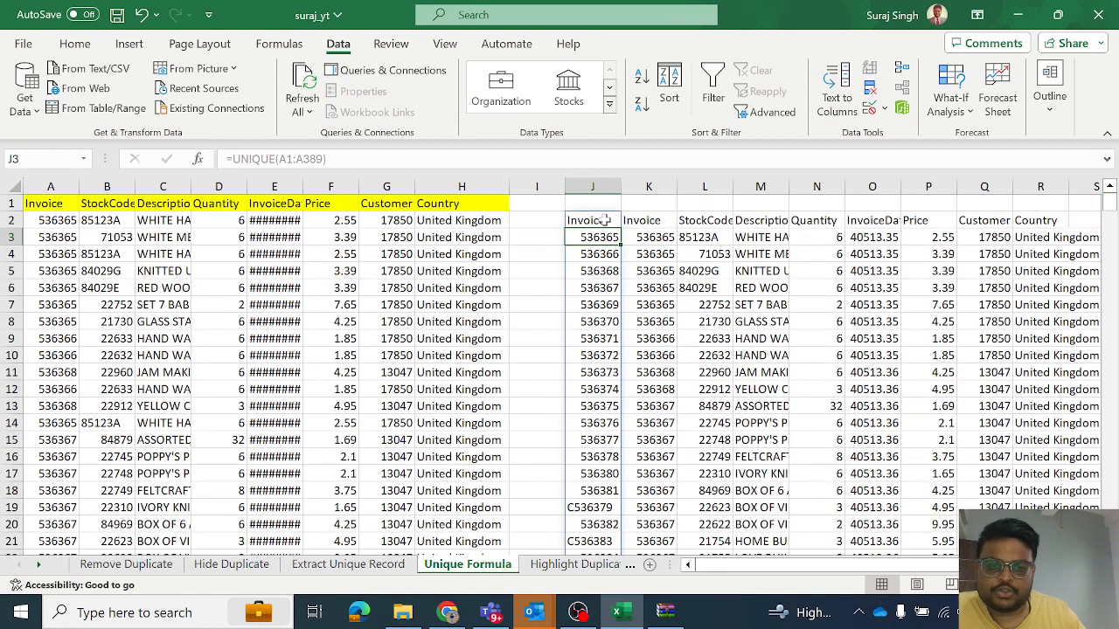
left_click(587, 184)
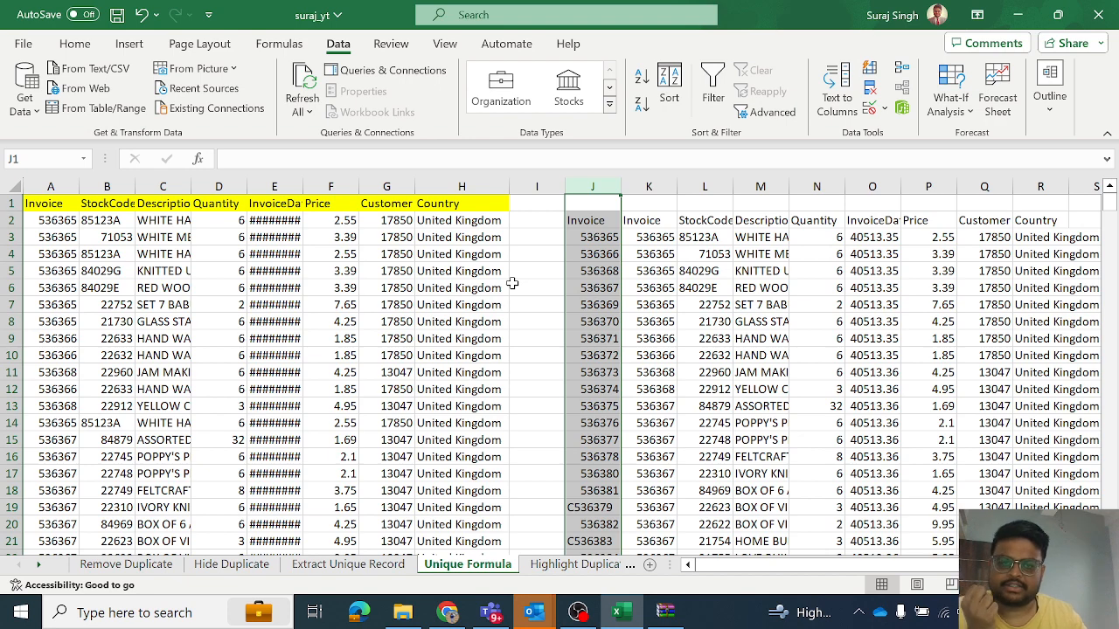
left_click(527, 226)
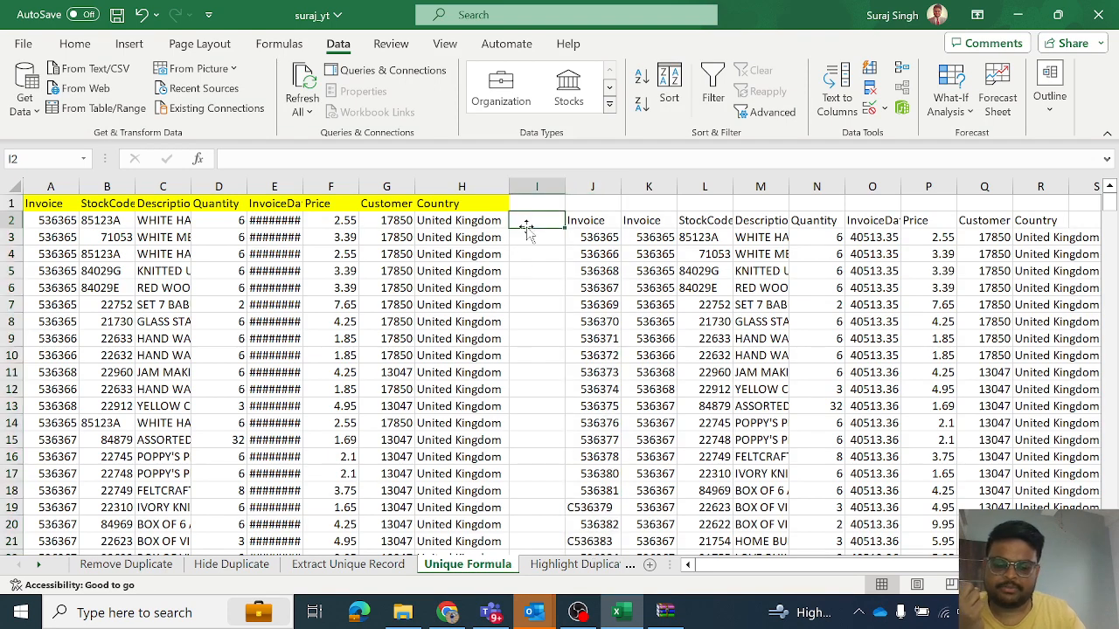
type("=u")
key("Down")
key("Down")
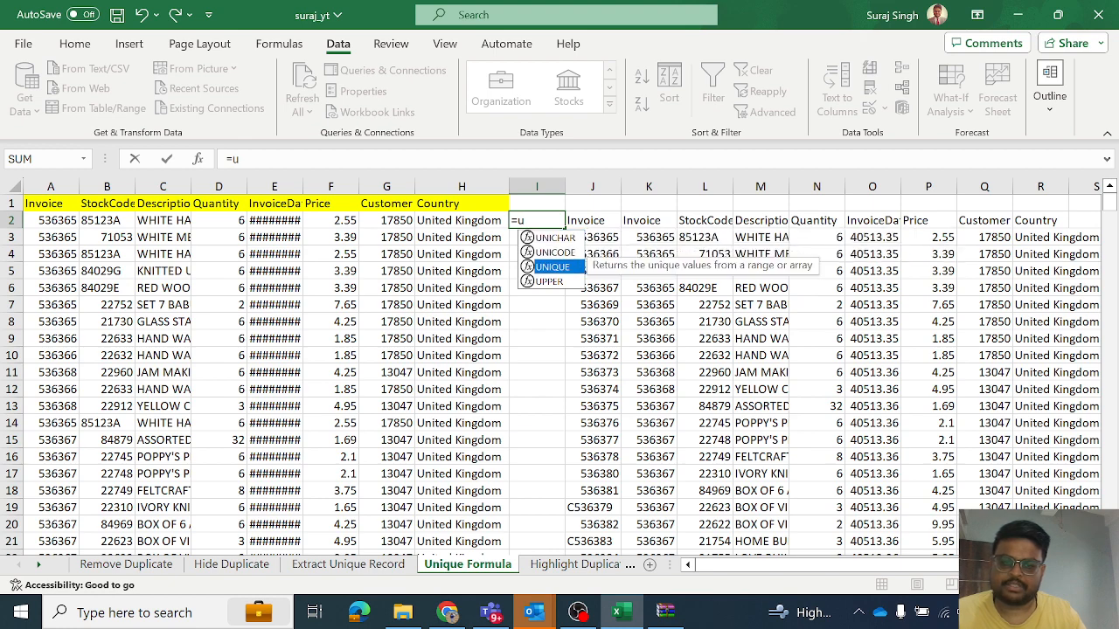
key("Tab")
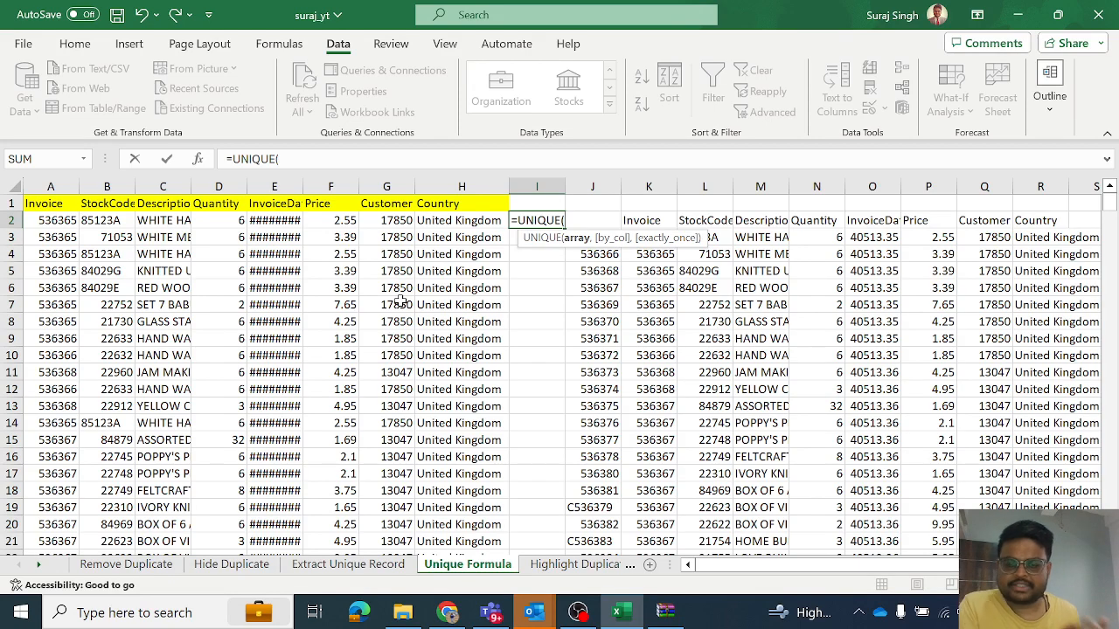
key("BackSpace")
key("BackSpace")
key("BackSpace")
key("BackSpace")
key("BackSpace")
key("BackSpace")
key("BackSpace")
key("BackSpace")
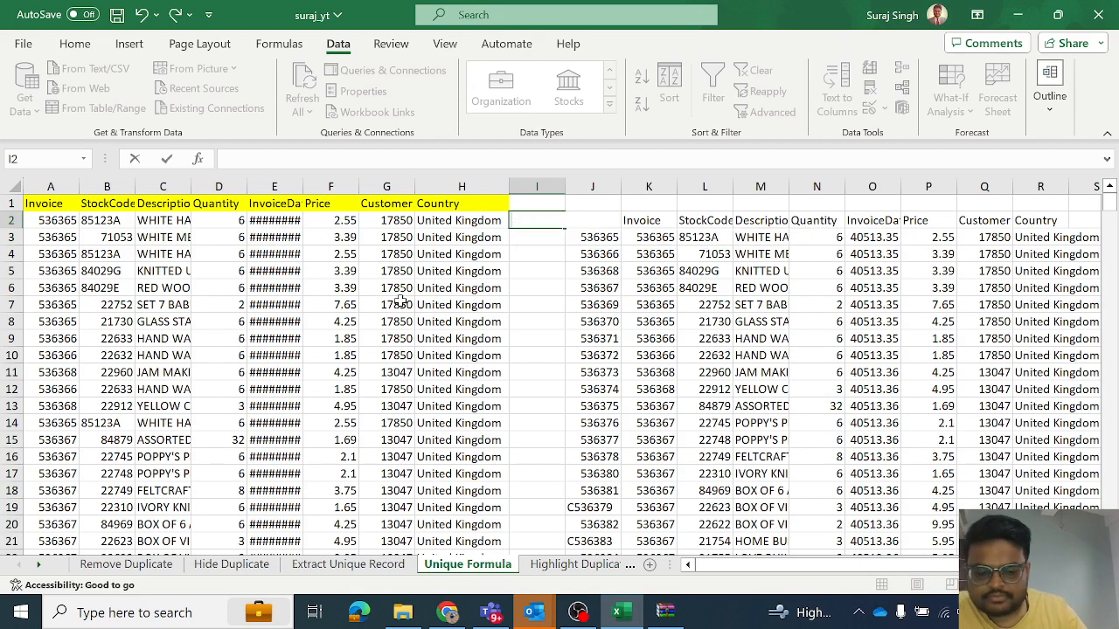
key("Return")
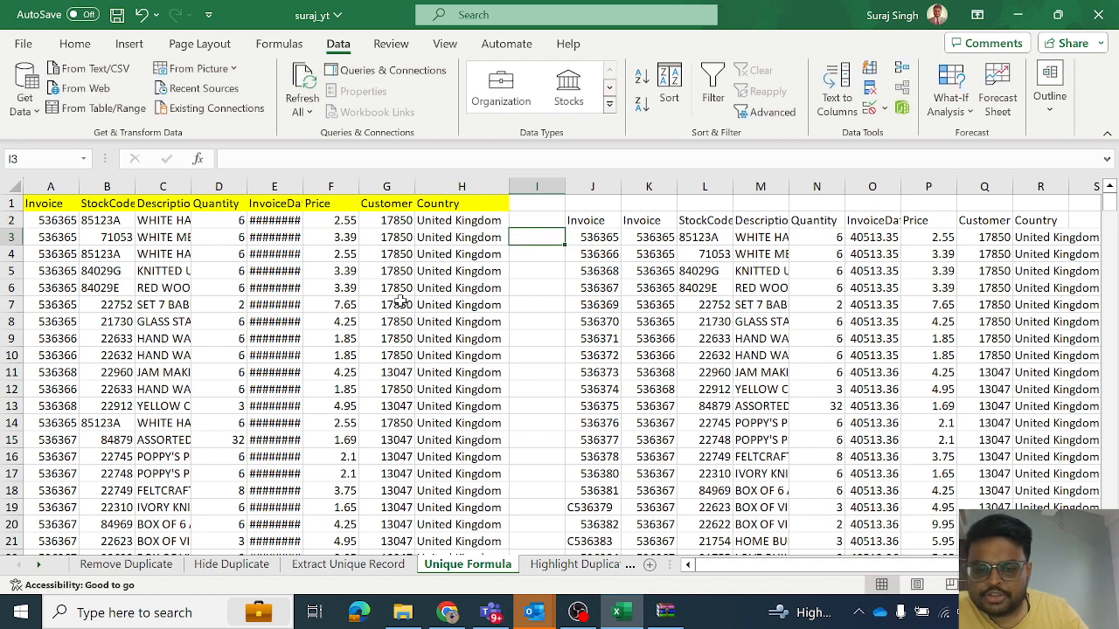
- On the Highlight Duplicate sheet, highlight duplicate values in the Description column with Light Red Fill with Dark Red Text, and review them
left_click(579, 566)
left_click(160, 390)
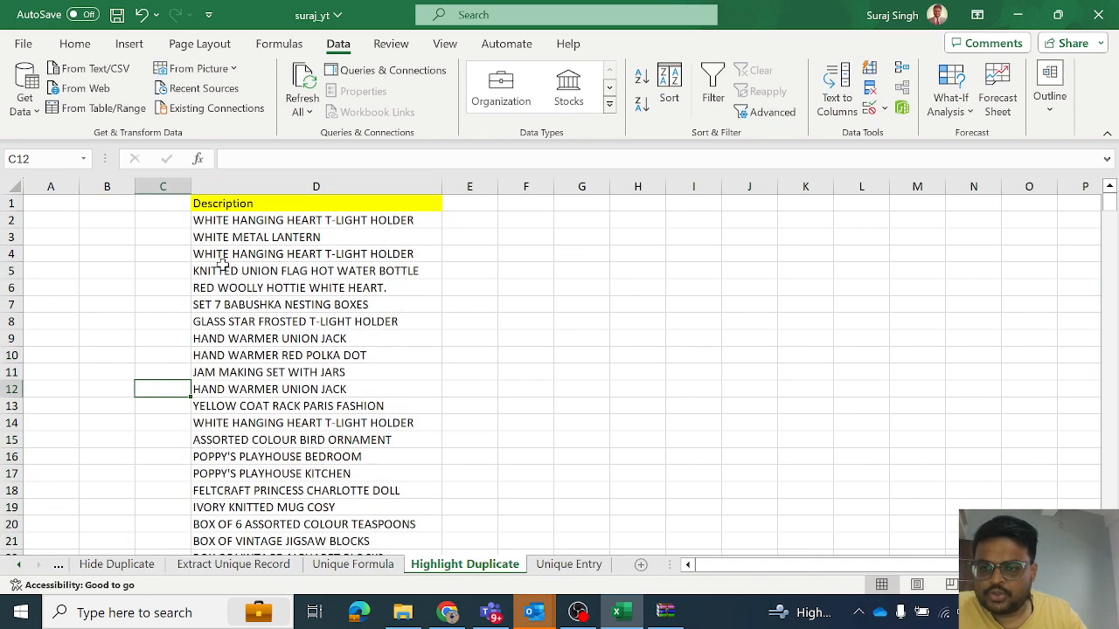
left_click(260, 186)
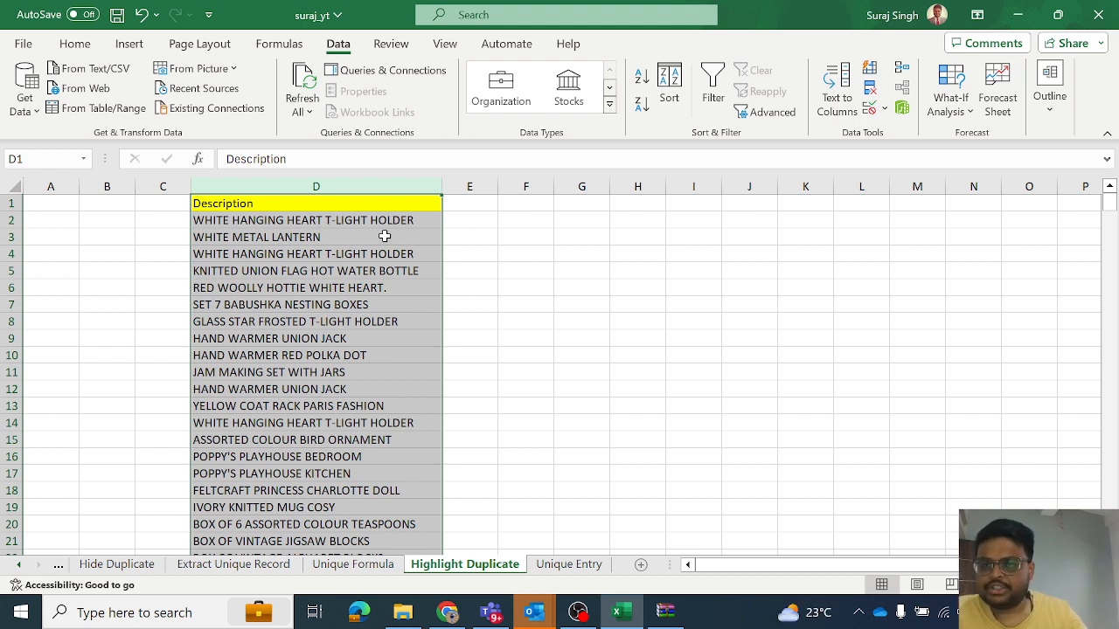
left_click(77, 43)
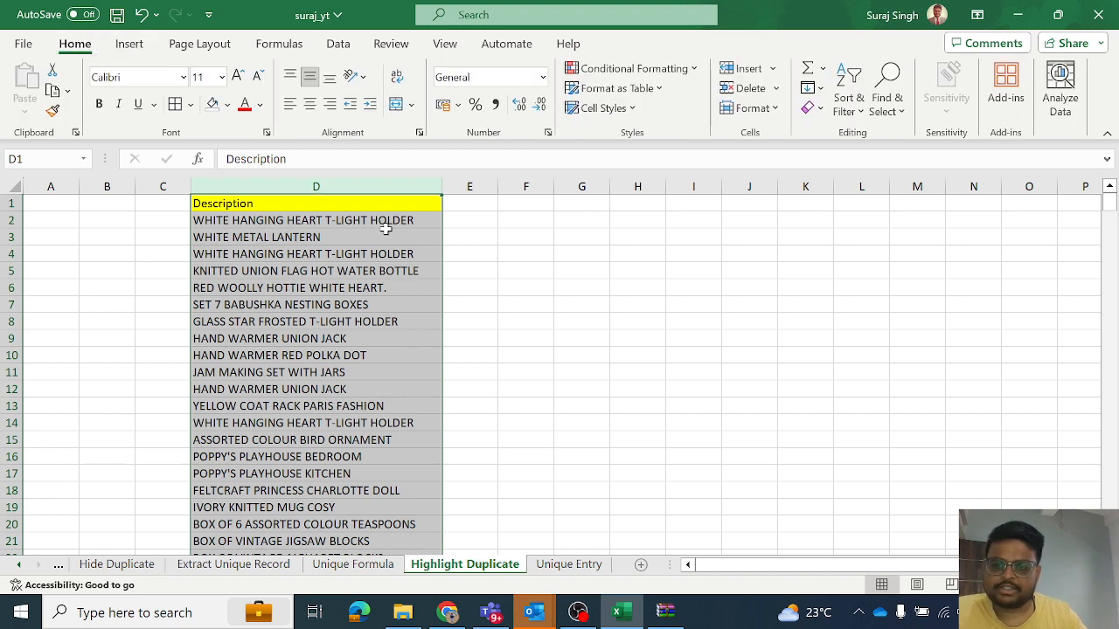
left_click(617, 70)
mouse_move(641, 103)
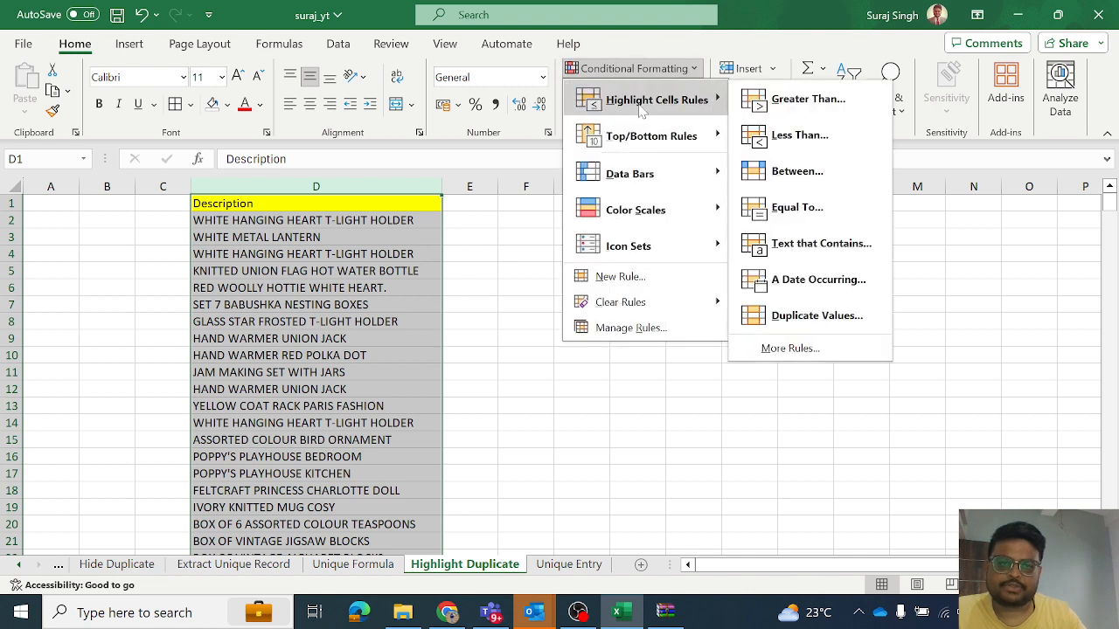
left_click(803, 316)
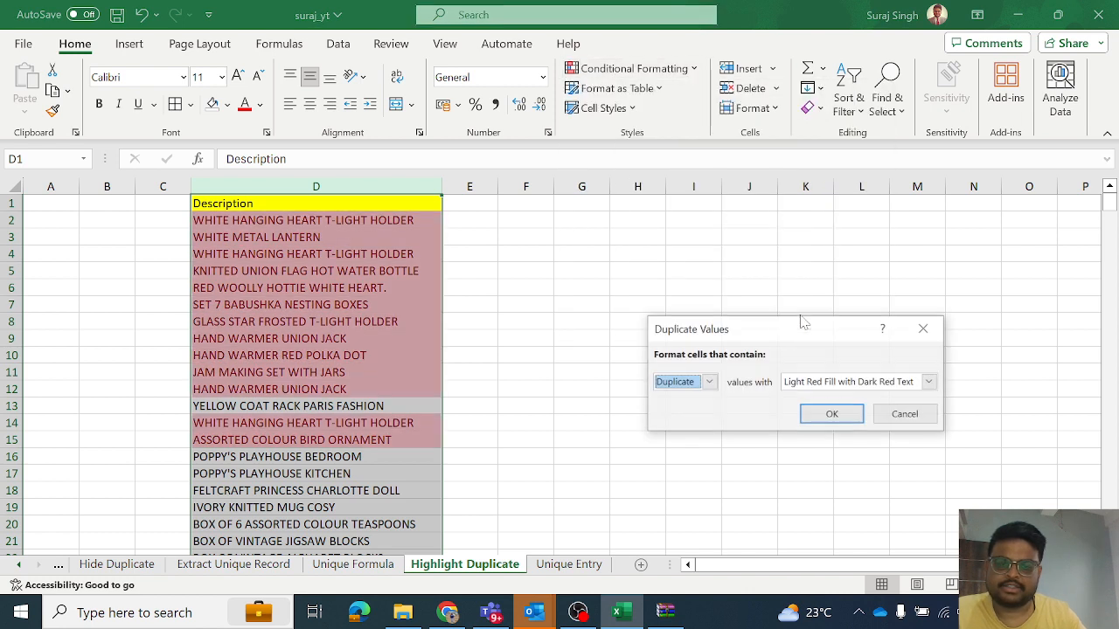
left_click(813, 387)
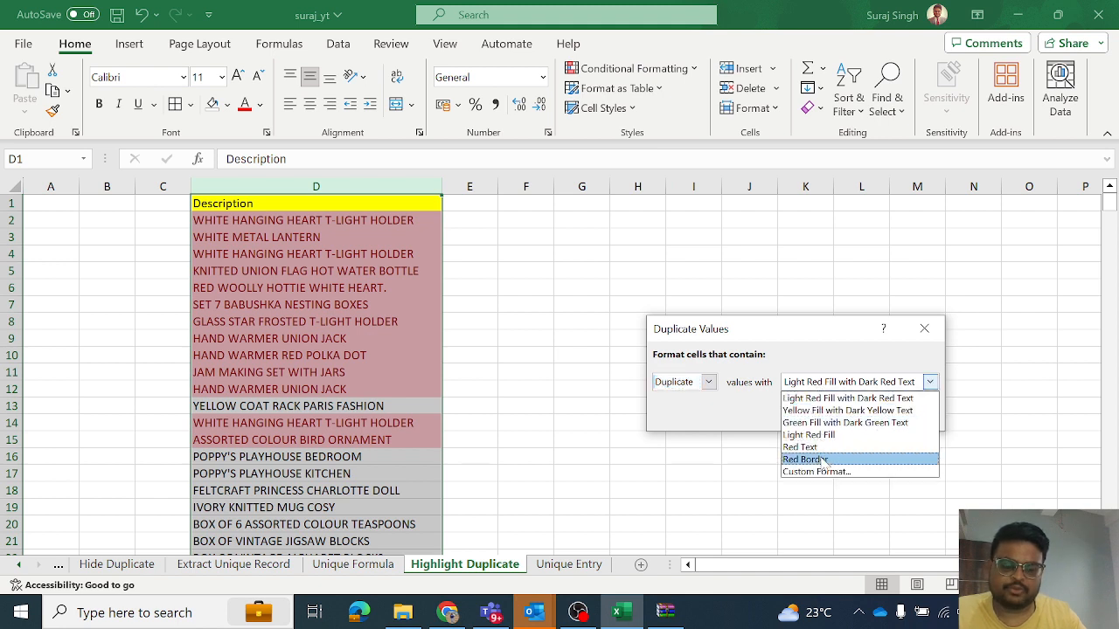
left_click(812, 365)
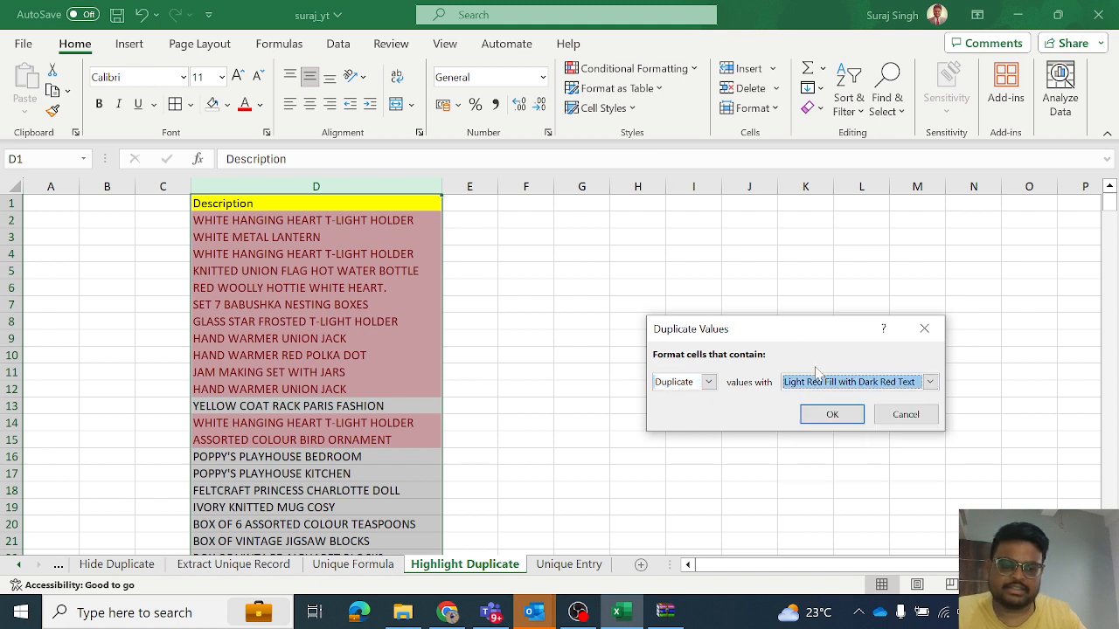
left_click(831, 414)
scroll(271, 291, "down", 19)
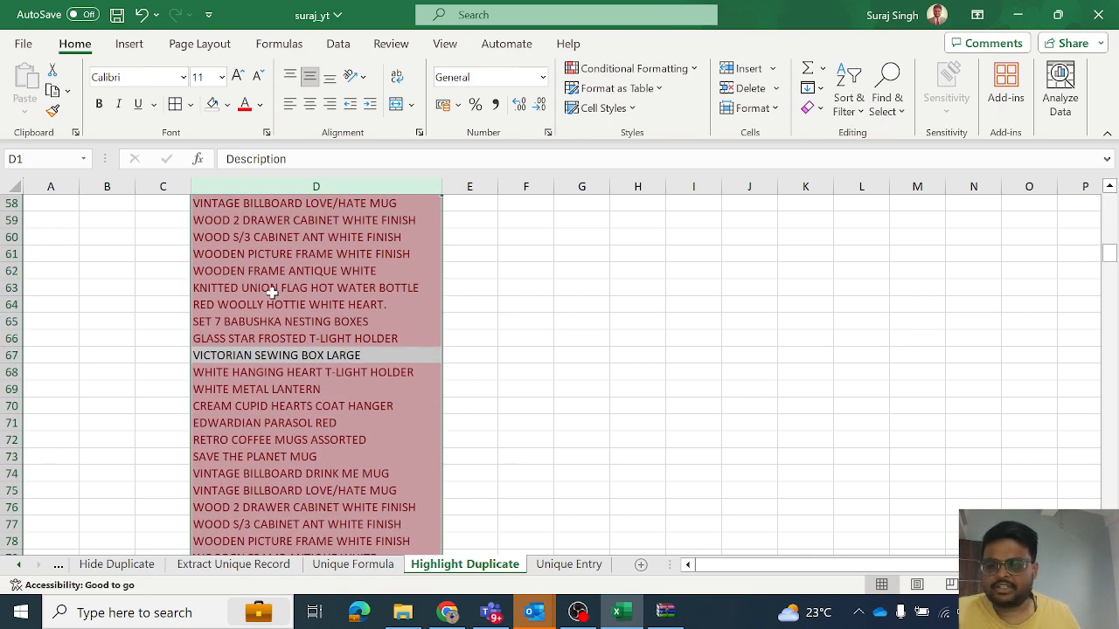
scroll(272, 292, "up", 19)
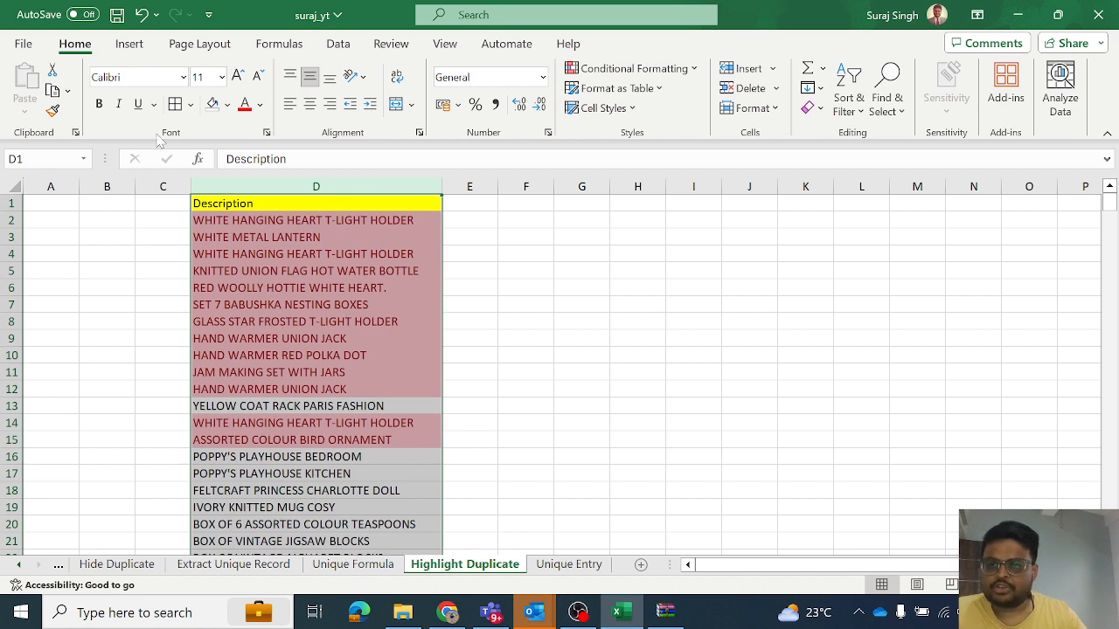
- Clear the conditional formatting rules from the selected Description column only
left_click(669, 70)
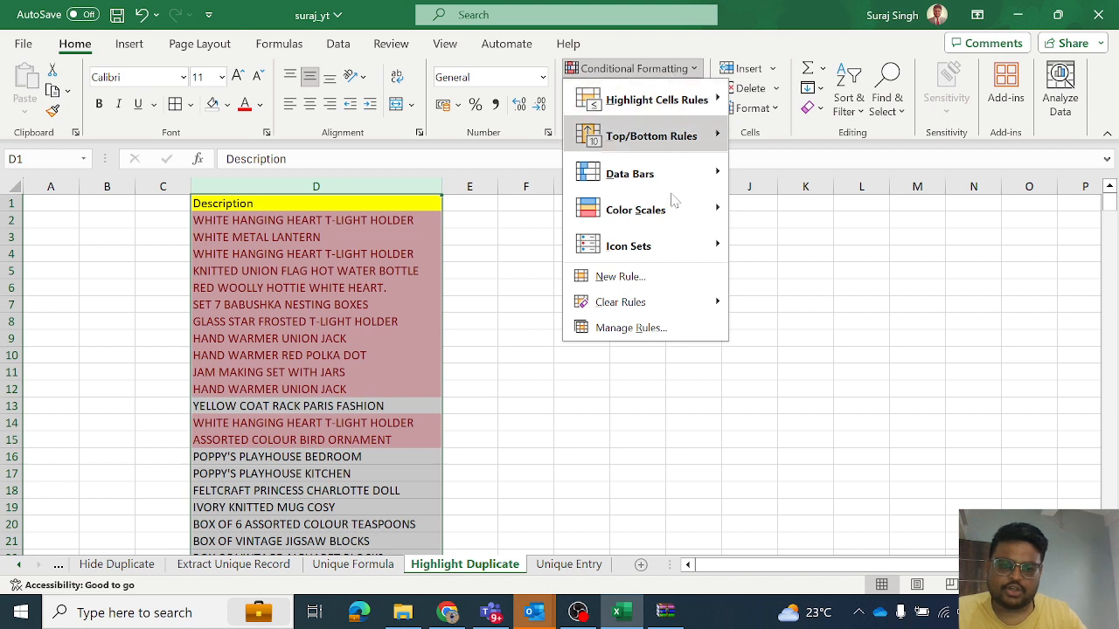
mouse_move(673, 313)
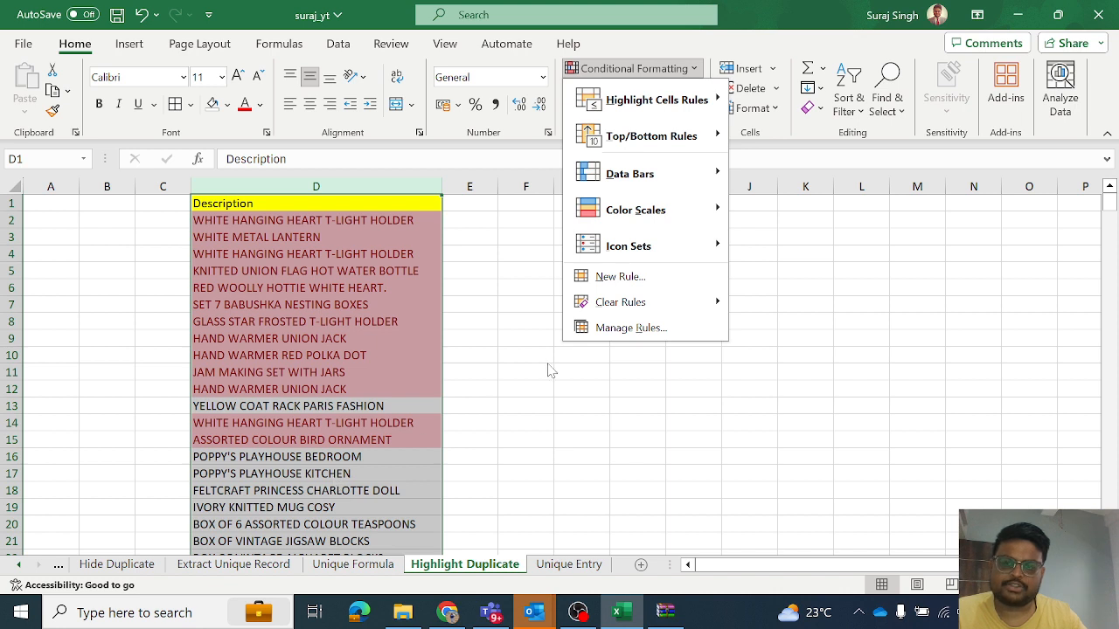
mouse_move(704, 301)
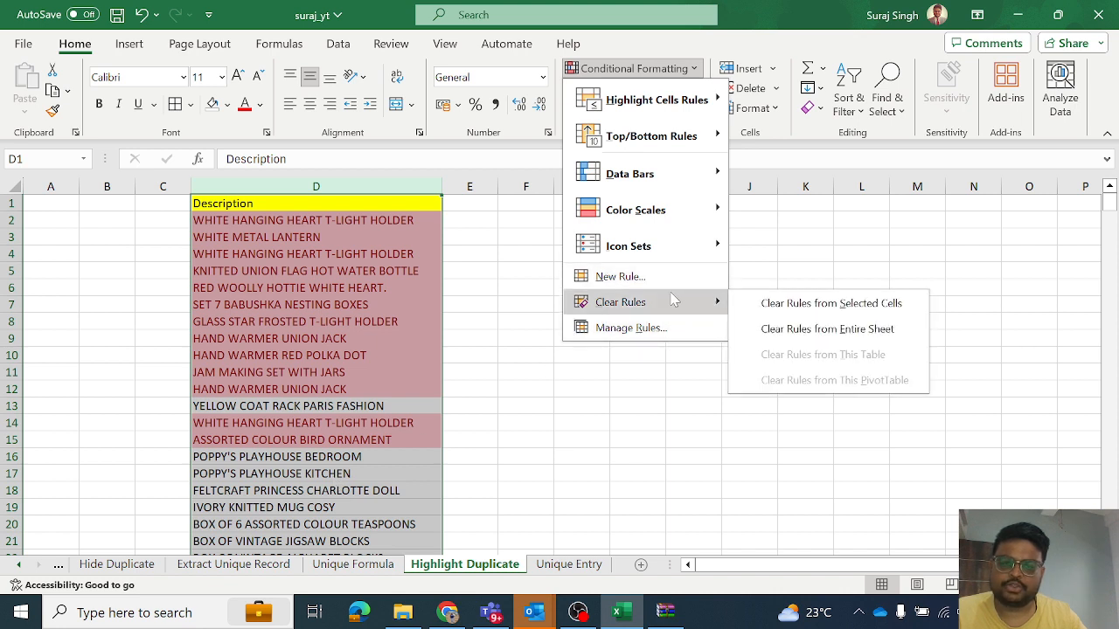
left_click(749, 303)
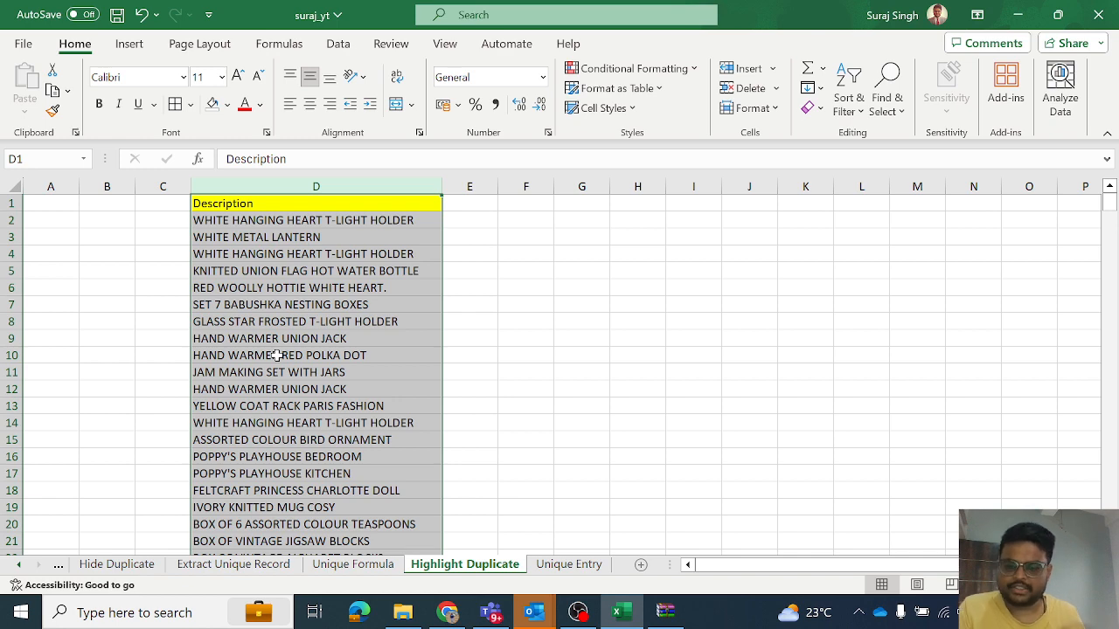
- On the Unique Entry sheet, enter the roll numbers 1, 2, 3, 1, 4 and 1 in cells E4 through E9
left_click(568, 565)
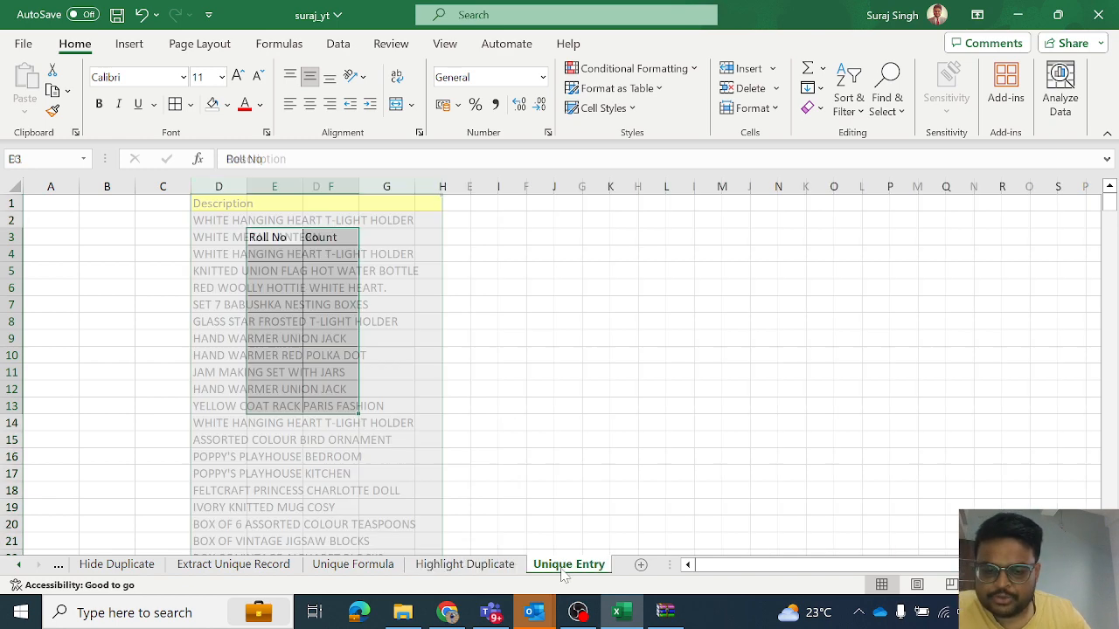
left_click(291, 258)
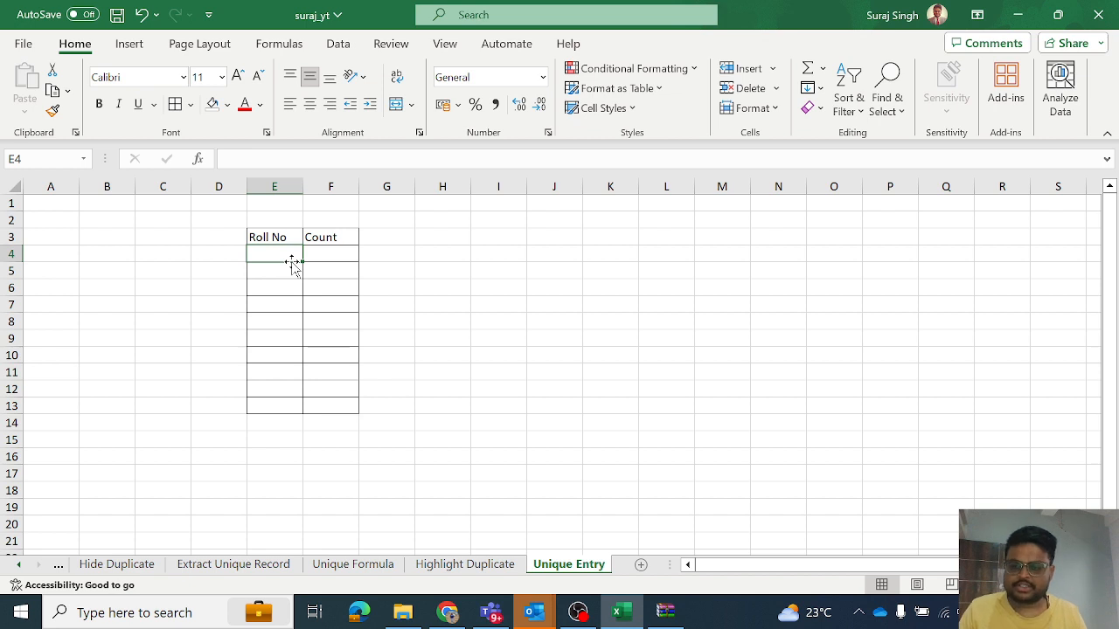
type("1")
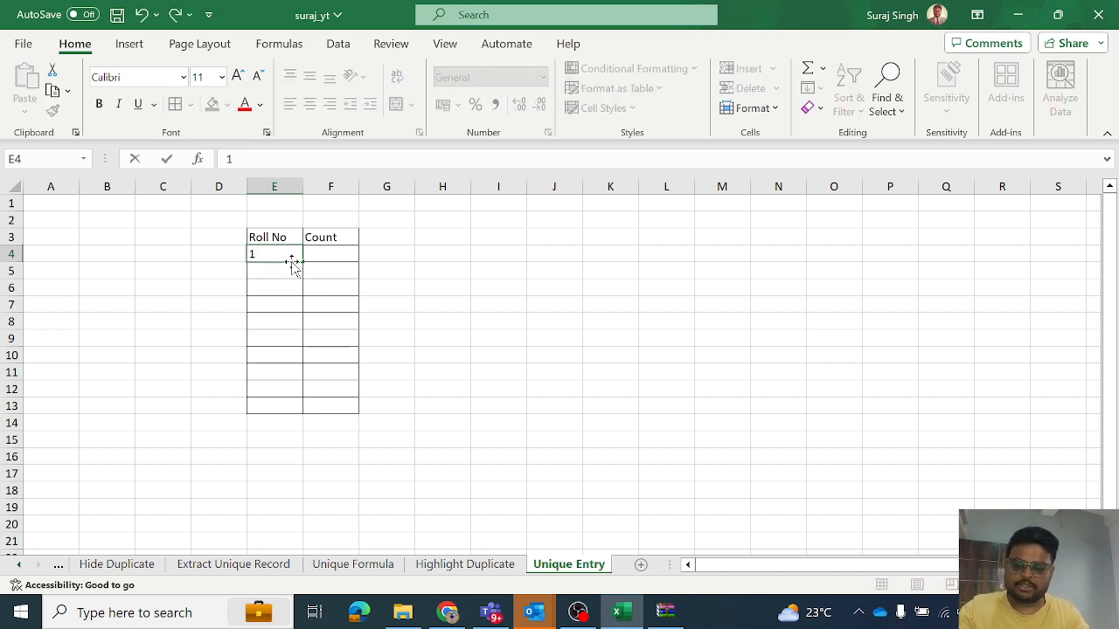
key("Return")
type("2")
key("Return")
type("3")
key("Return")
type("1")
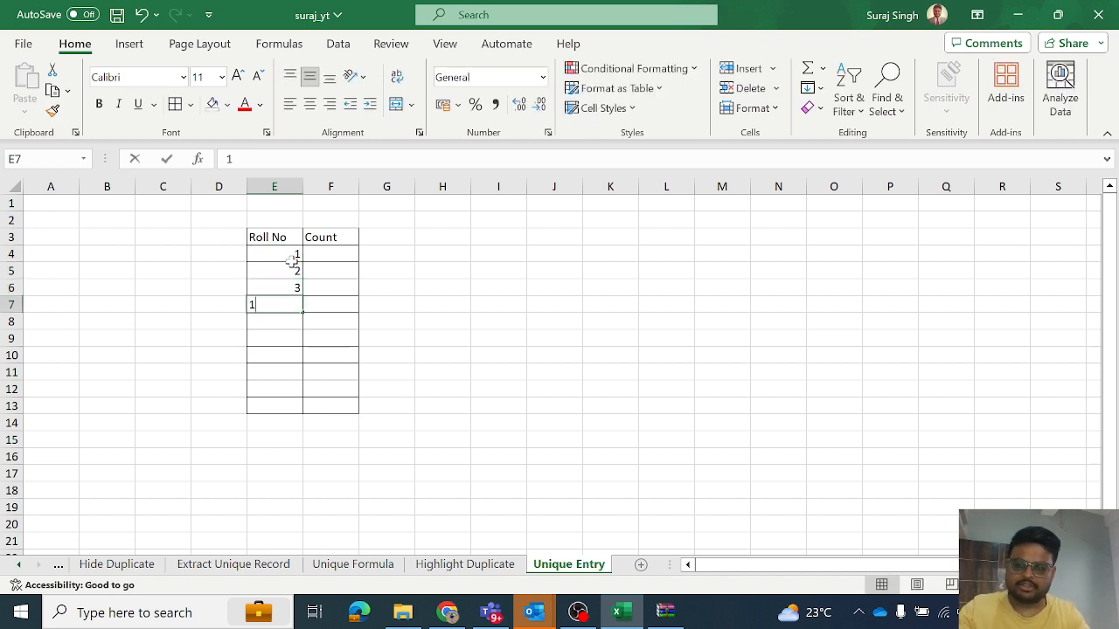
key("Return")
type("4")
key("Return")
type("1")
key("Return")
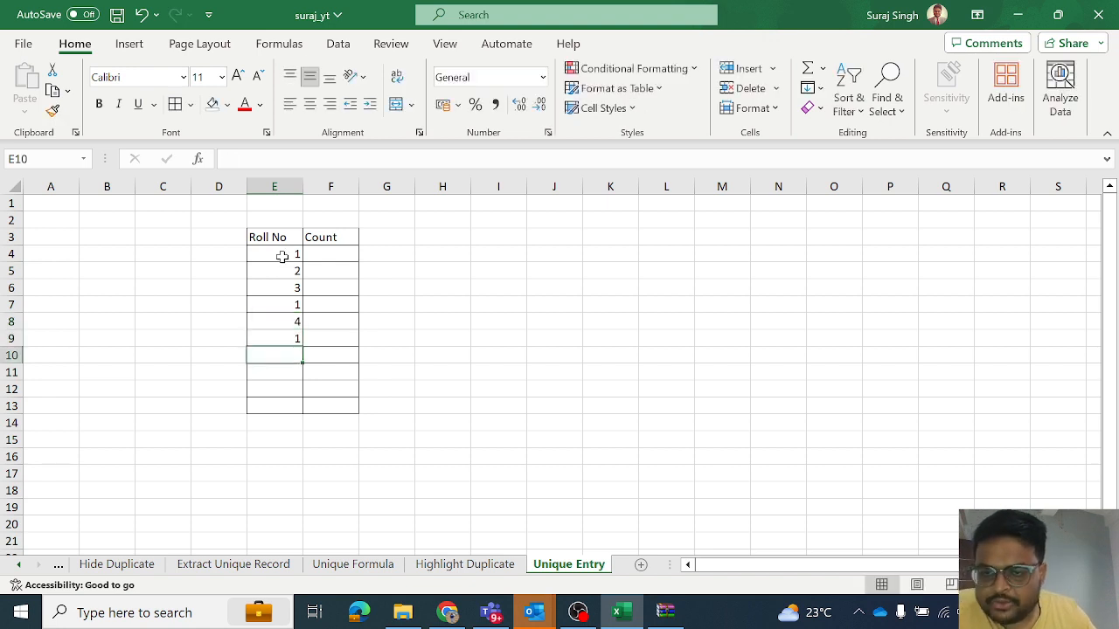
- In cell F4 under Count, start a COUNTIF formula with the roll number cells E4:E13 as its range
left_click(282, 254)
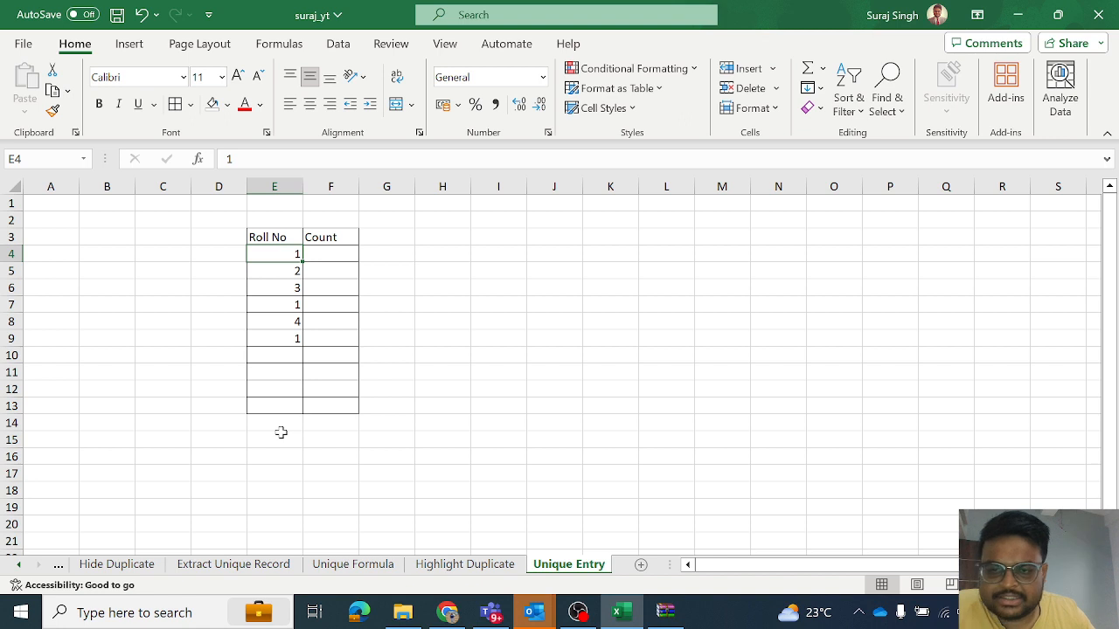
left_click(325, 255)
type("=cou")
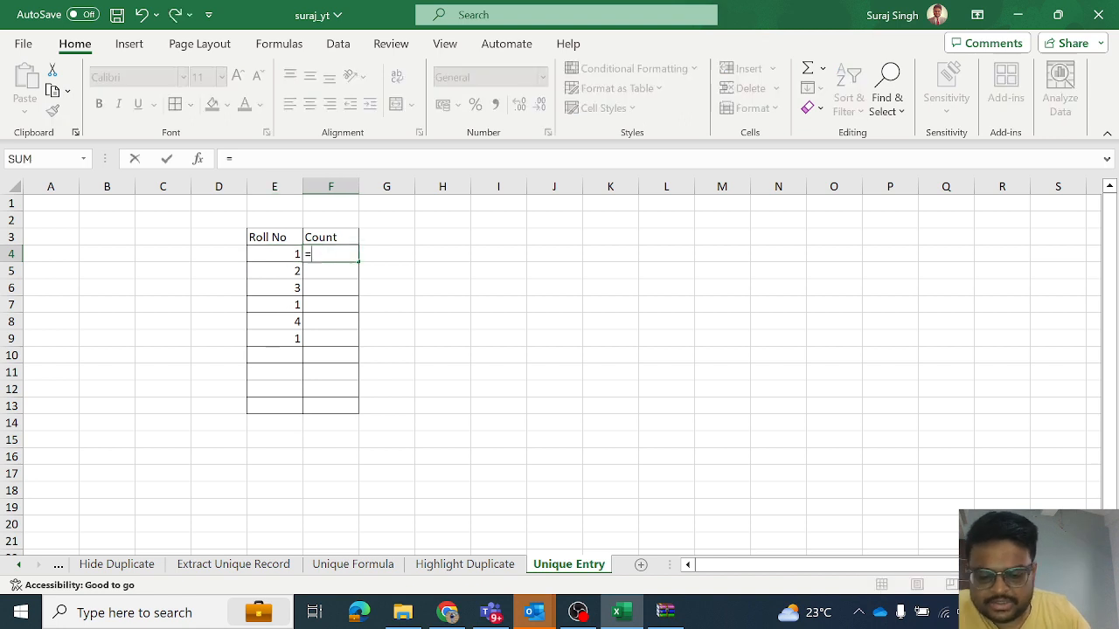
key("Down")
key("Down")
key("Down")
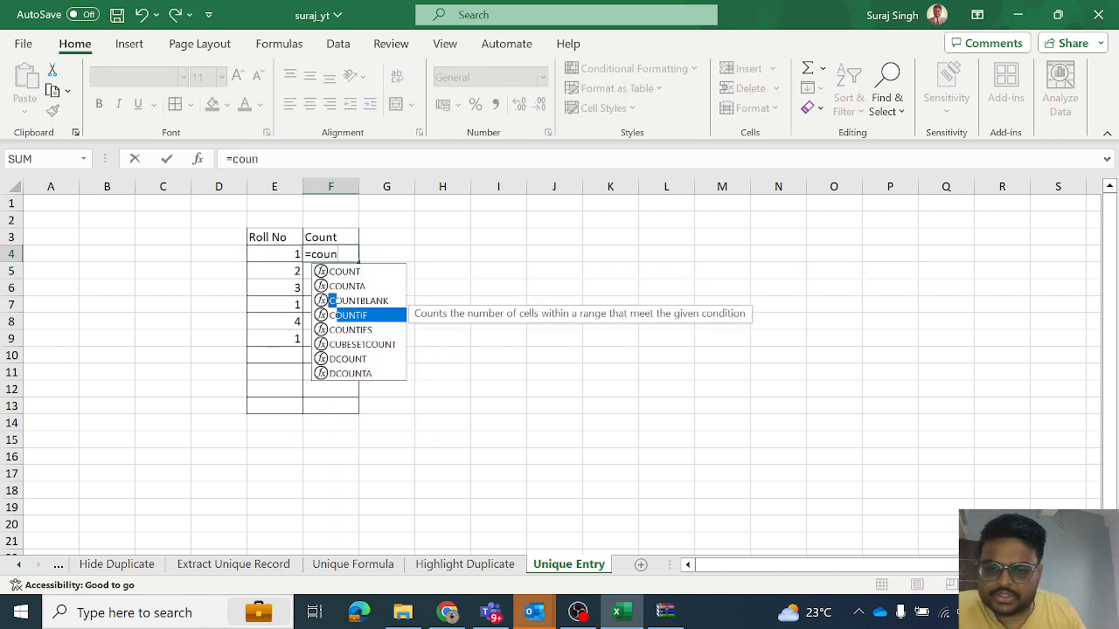
key("Tab")
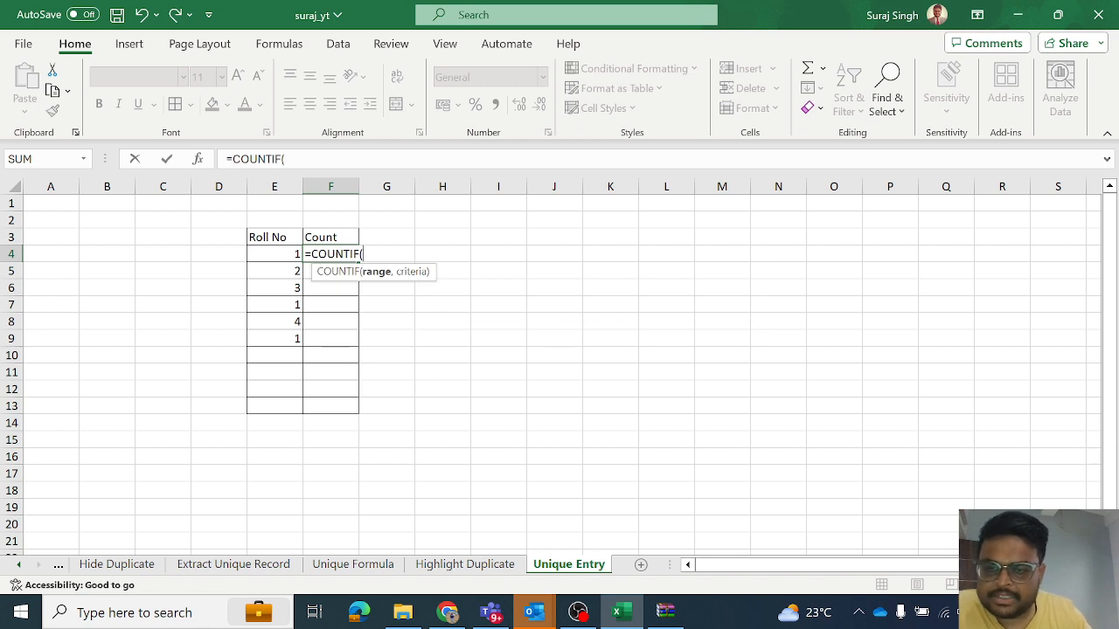
left_click_drag(298, 255, 288, 407)
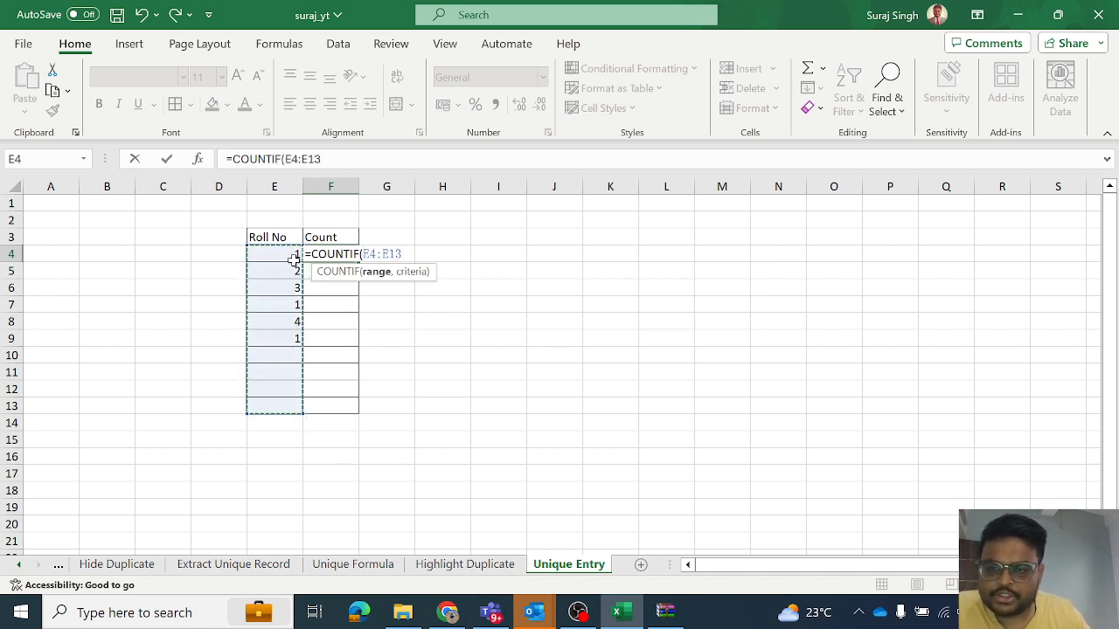
- Make the range absolute and use E4 as the criterion, completing F4 as =COUNTIF($E$4:$E$13,E4)
left_click(286, 159)
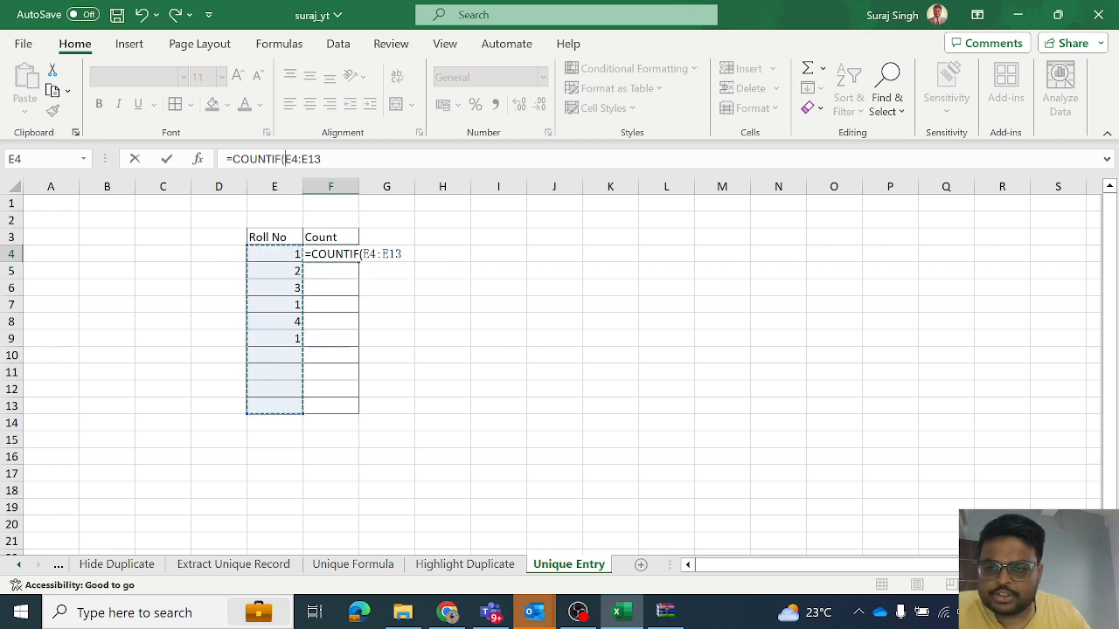
left_click_drag(285, 159, 322, 159)
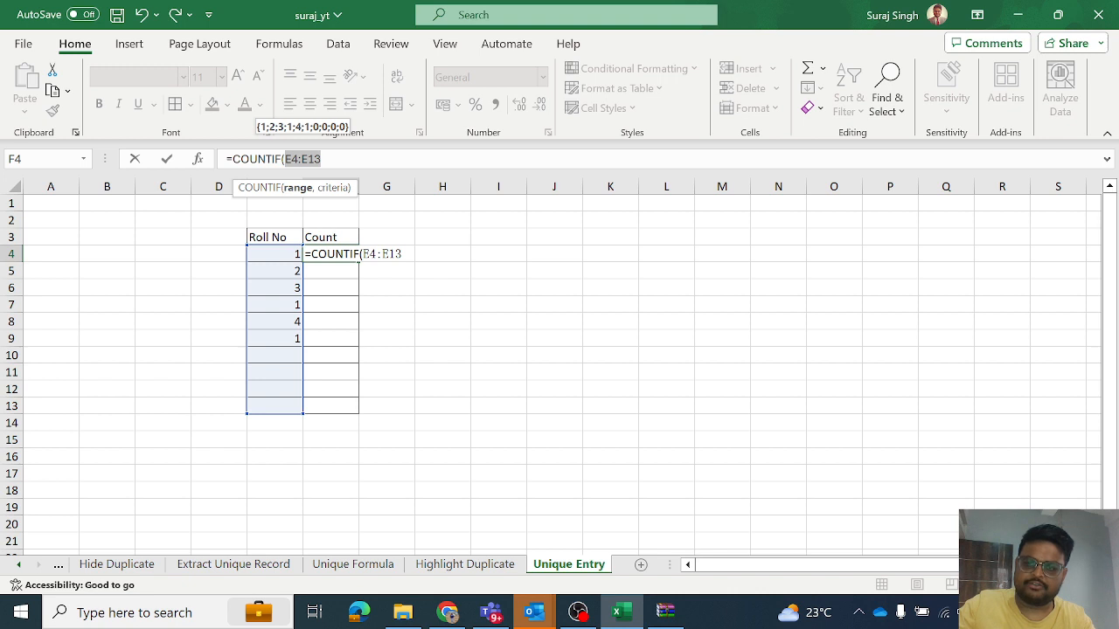
key("F4")
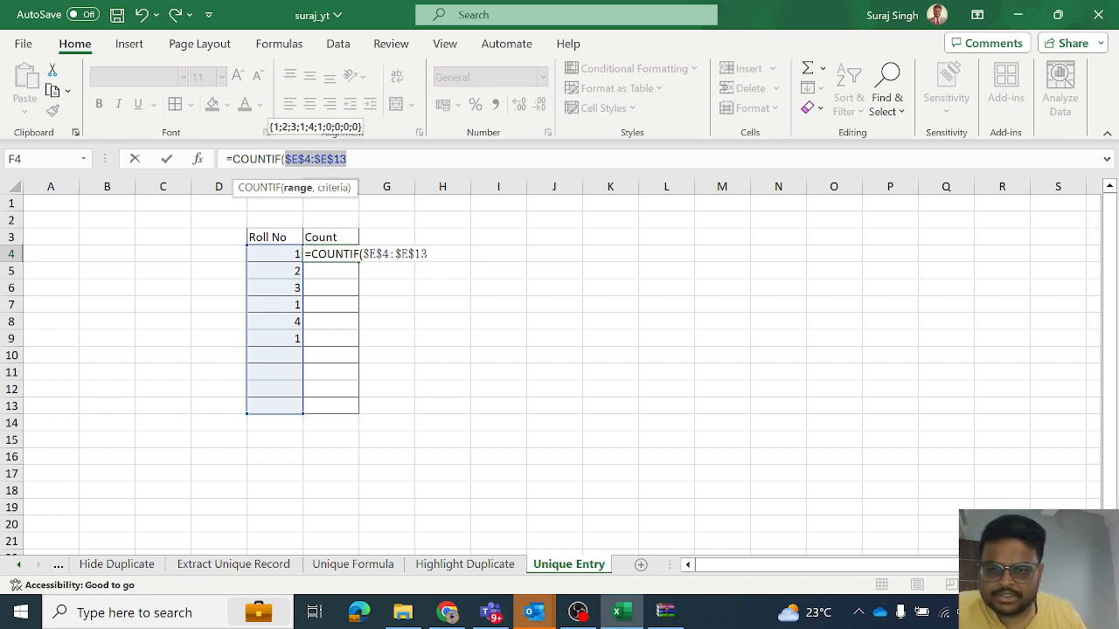
left_click(348, 159)
type(",")
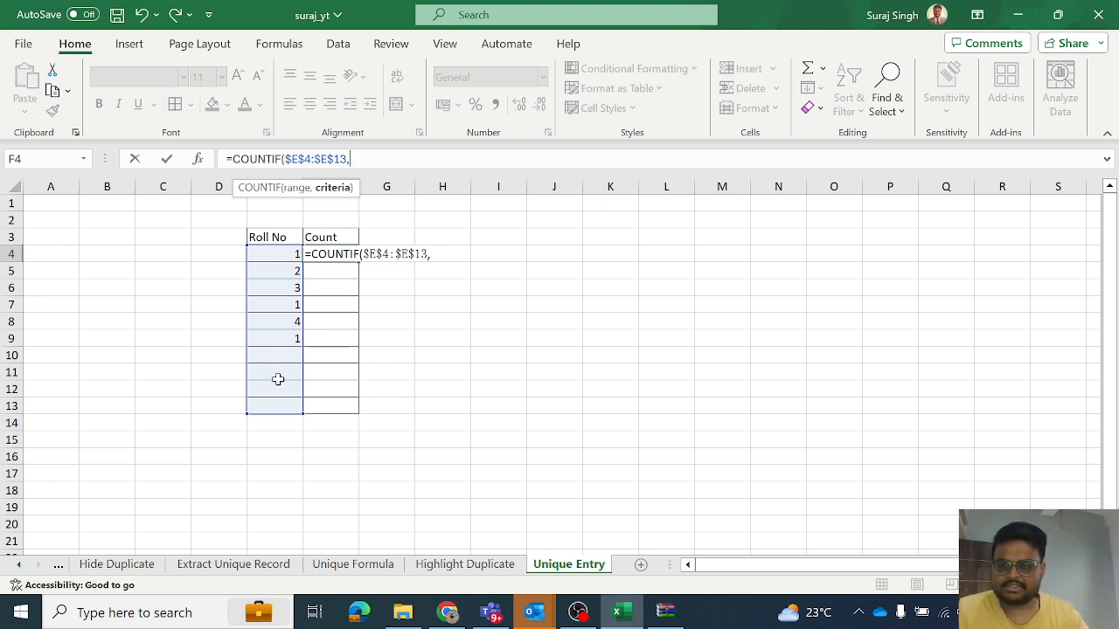
left_click(277, 256)
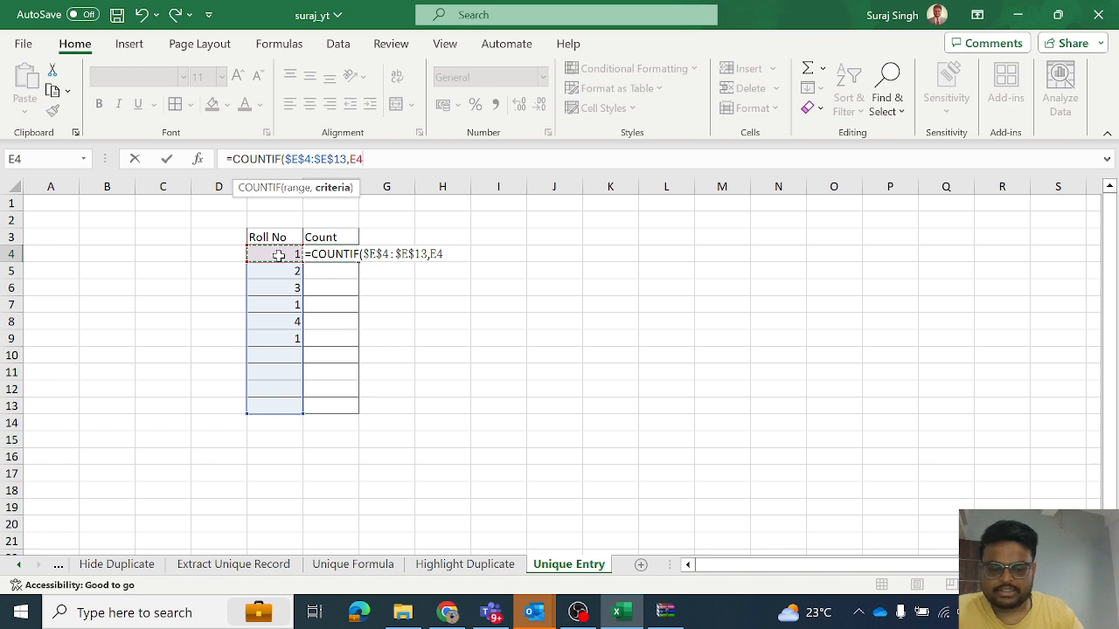
type(")")
key("Return")
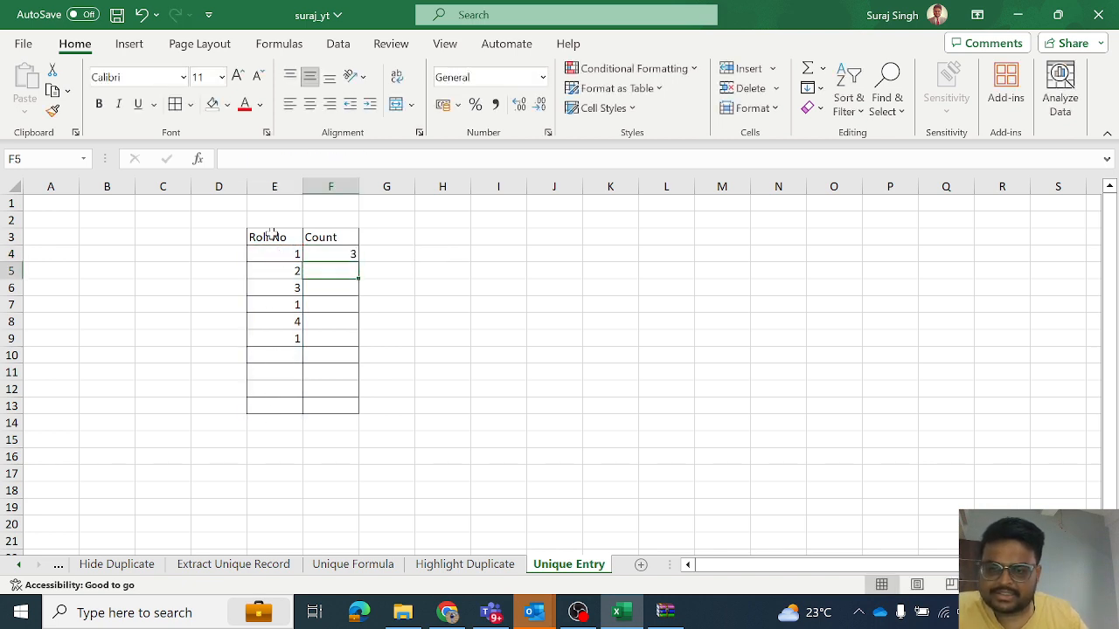
left_click(339, 252)
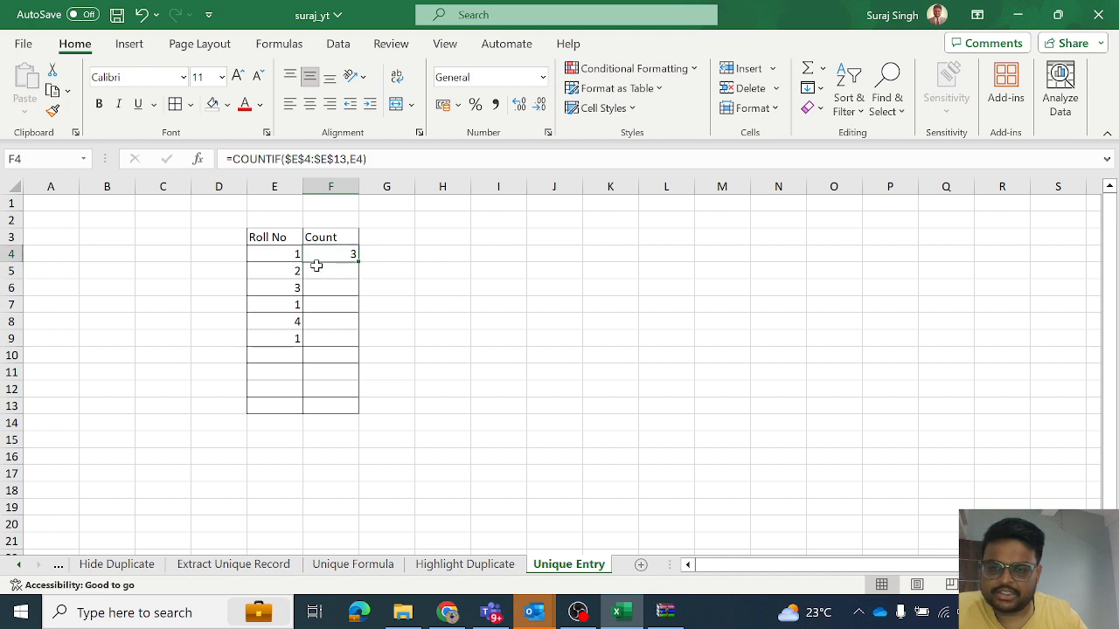
- Fill the COUNTIF formula from F4 down to F10 and enter roll number 2 in cell E10
left_click_drag(360, 260, 359, 357)
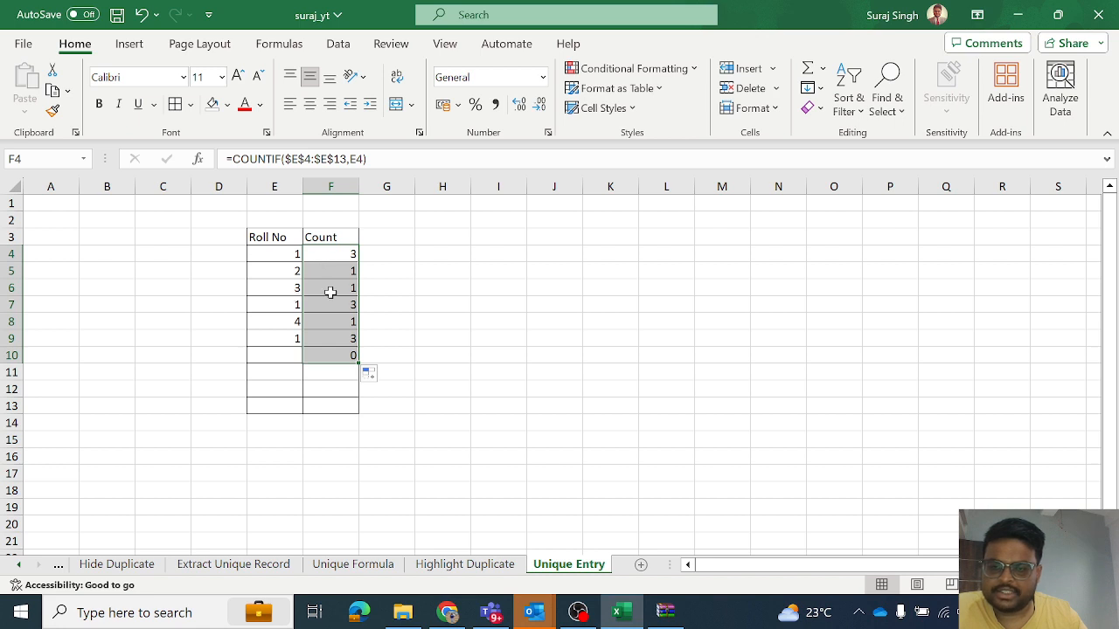
left_click(280, 357)
type("2")
key("Return")
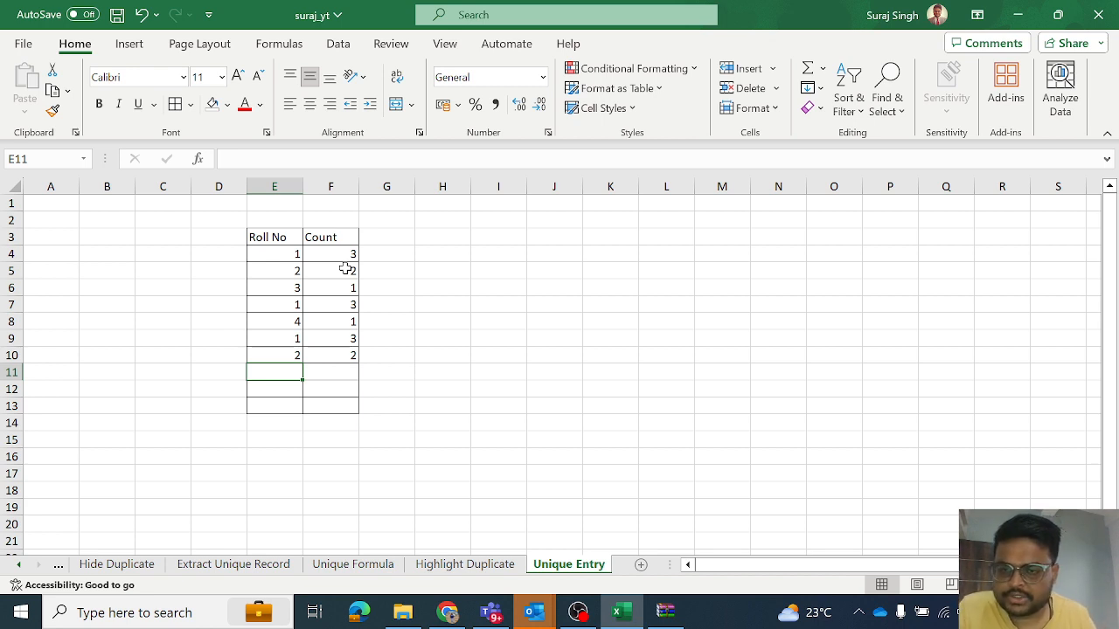
- Extend the formula in F4 with a comparison to 1, making it =COUNTIF($E$4:$E$13,E4)=1
left_click(266, 253)
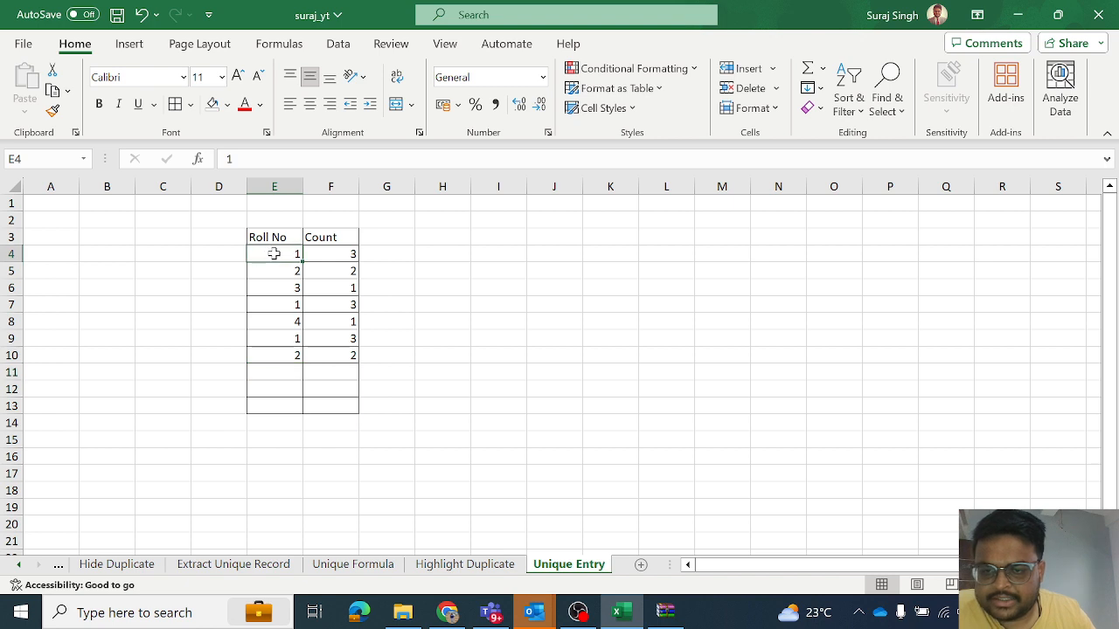
left_click(311, 255)
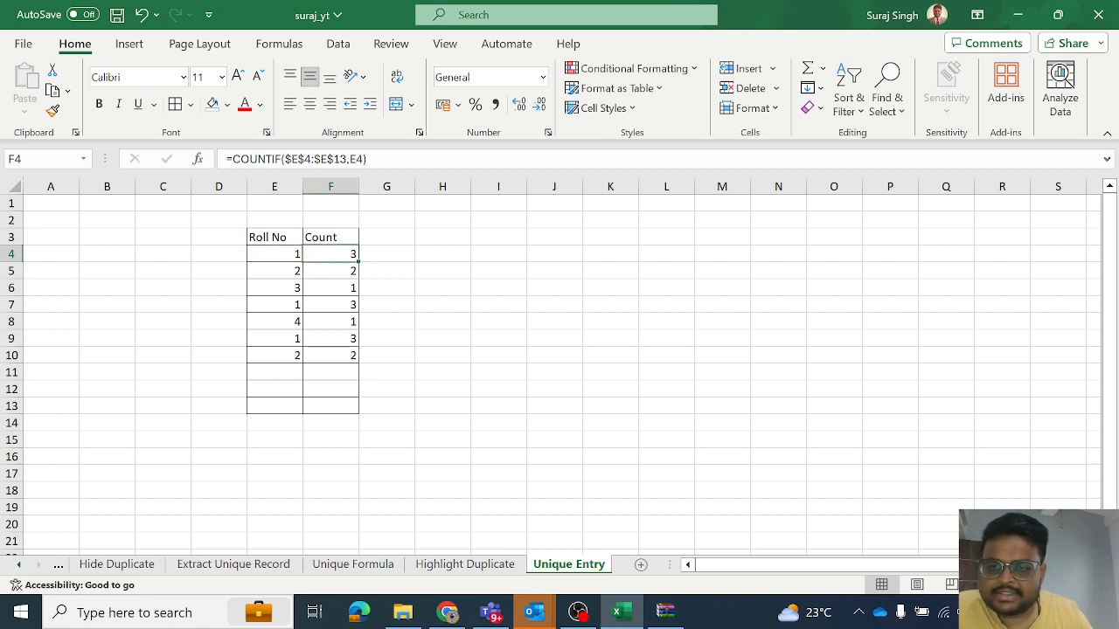
key("F2")
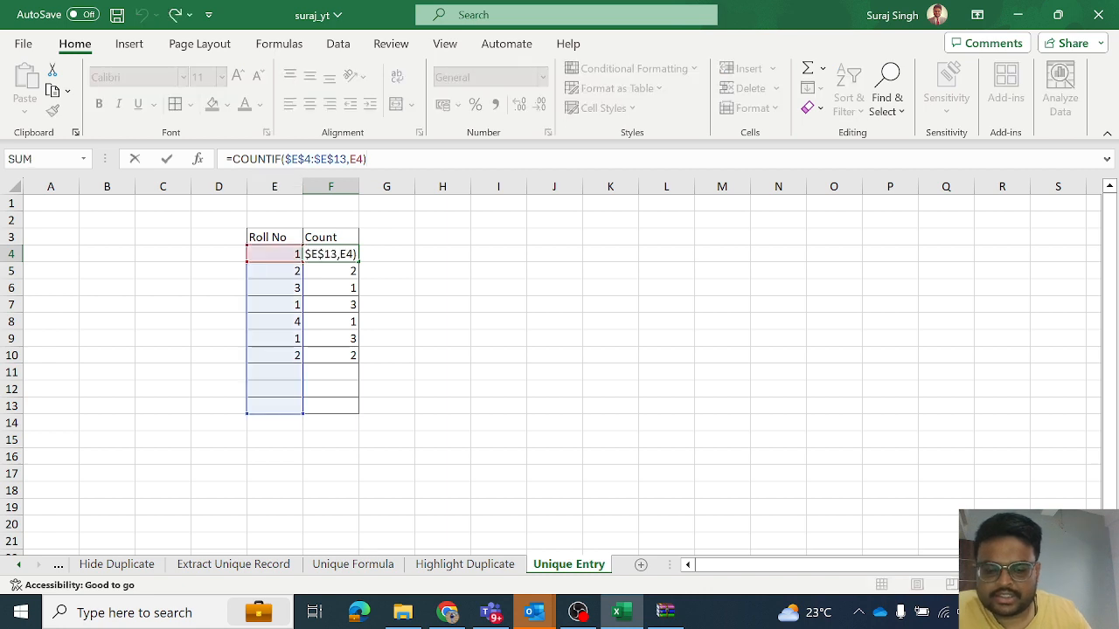
type("=1")
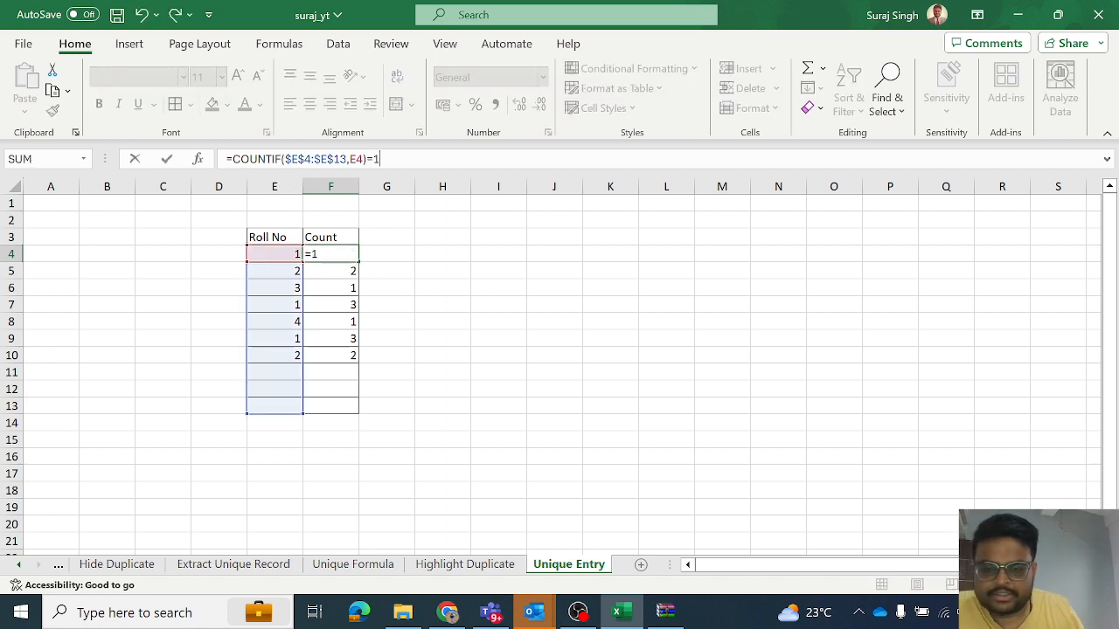
key("Return")
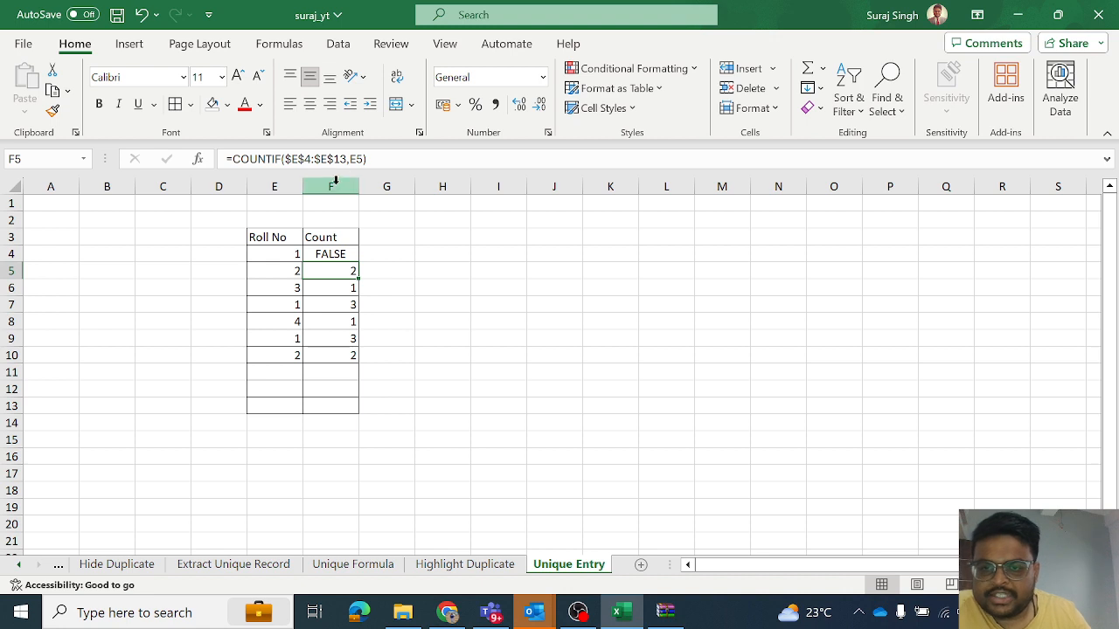
- Fill the comparison formula from F4 down to F11 and check the result for roll number 4
left_click(284, 253)
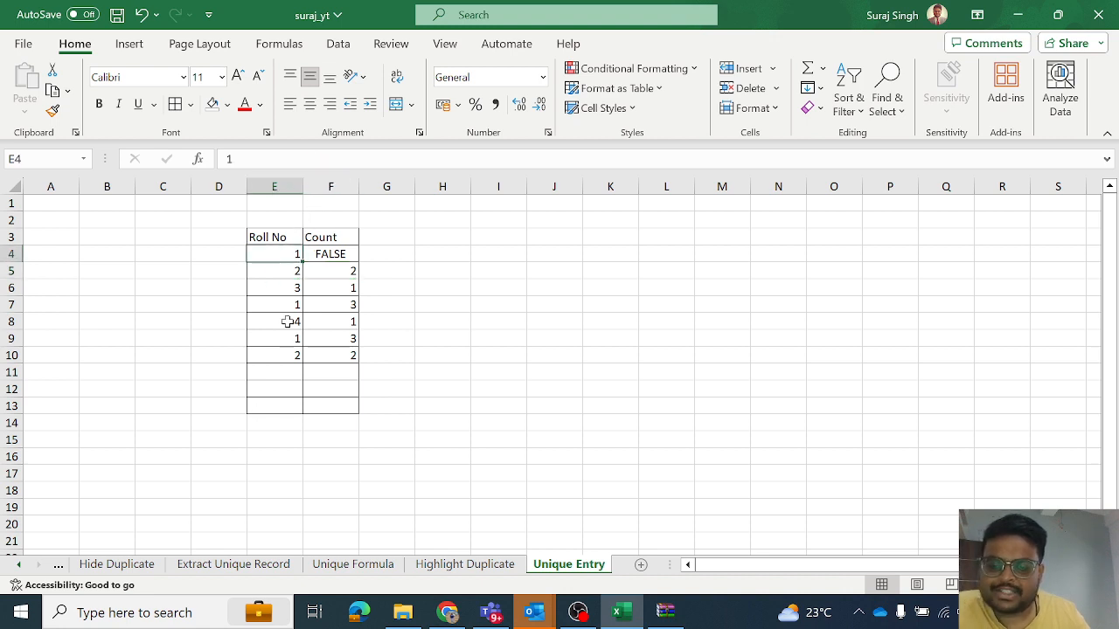
left_click(351, 255)
left_click_drag(357, 262, 358, 380)
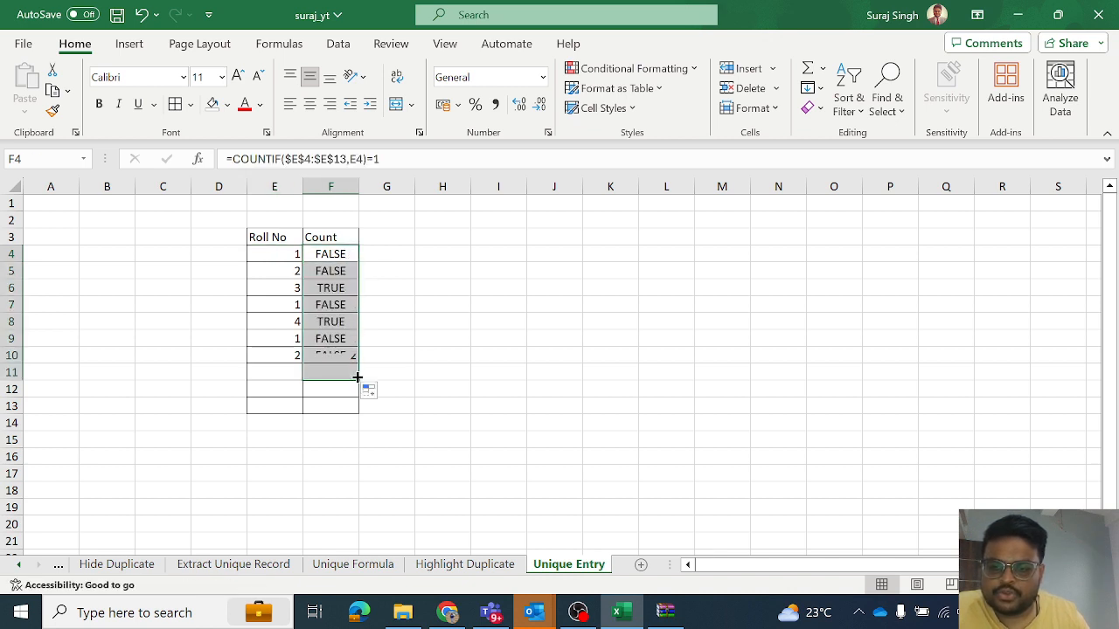
left_click(332, 328)
left_click(279, 322)
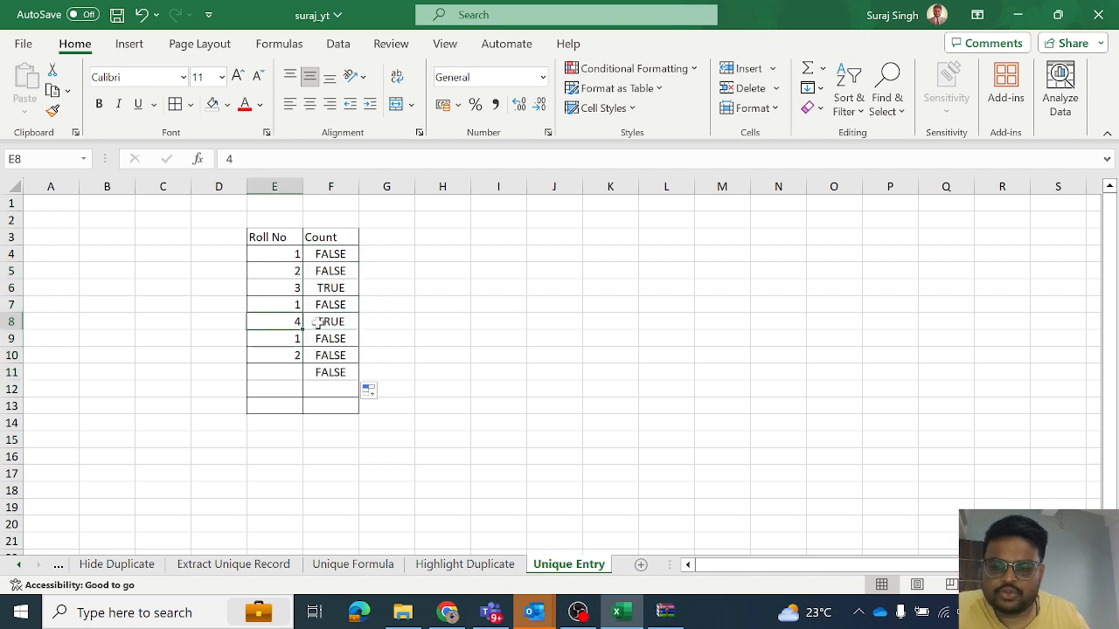
left_click(318, 323)
left_click(295, 323)
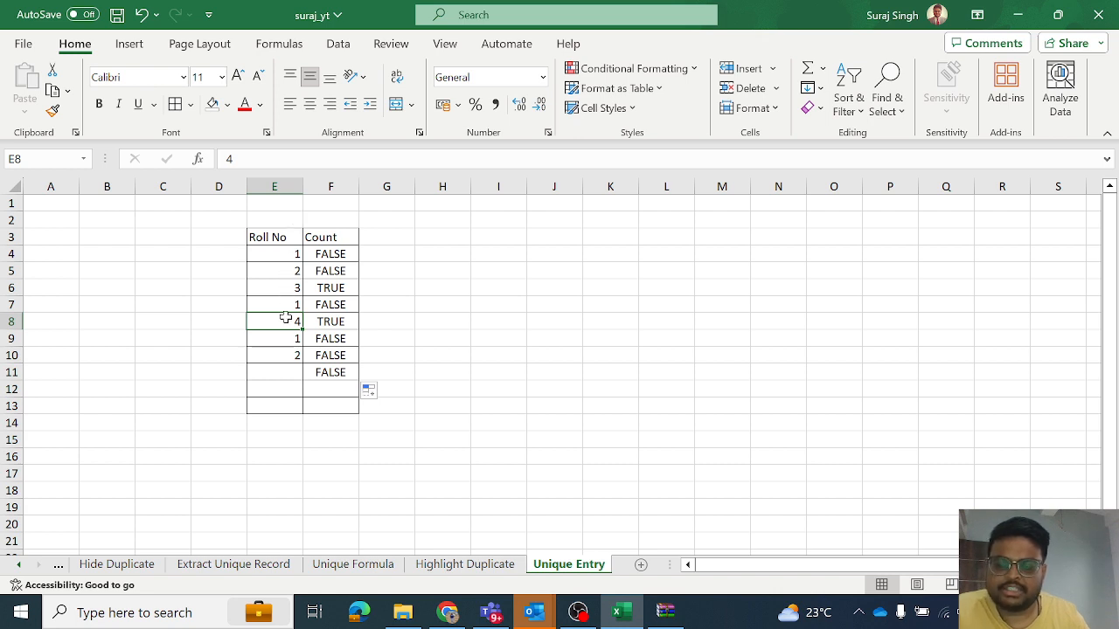
left_click(326, 320)
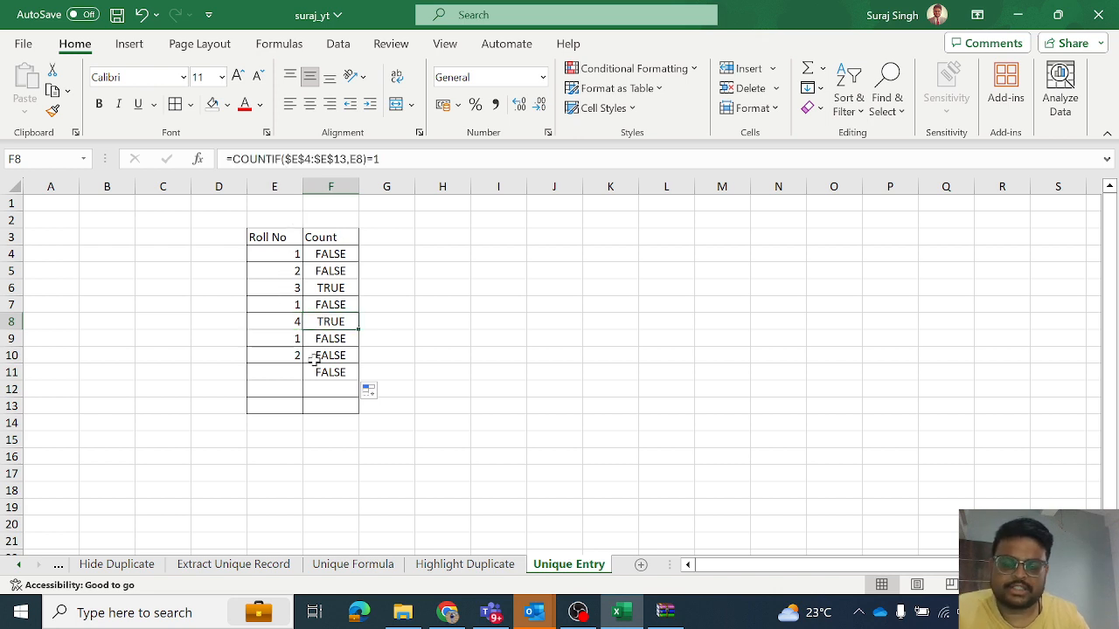
- Clear the formulas in F5:F11 and the roll numbers in E4:E10, keeping the formula in F4
left_click_drag(319, 271, 332, 367)
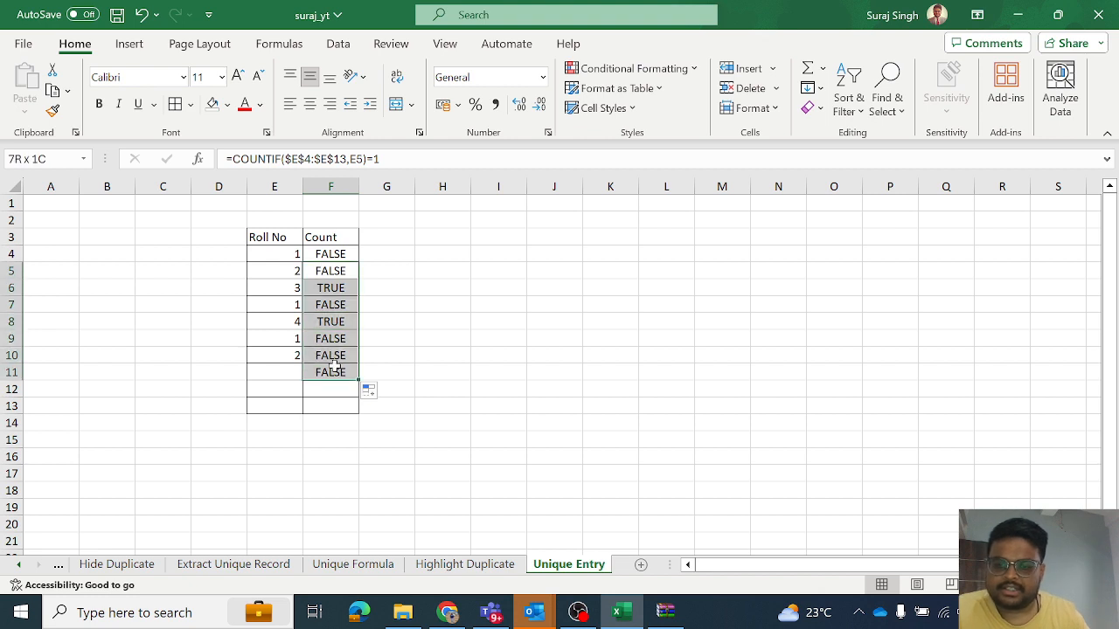
key("Delete")
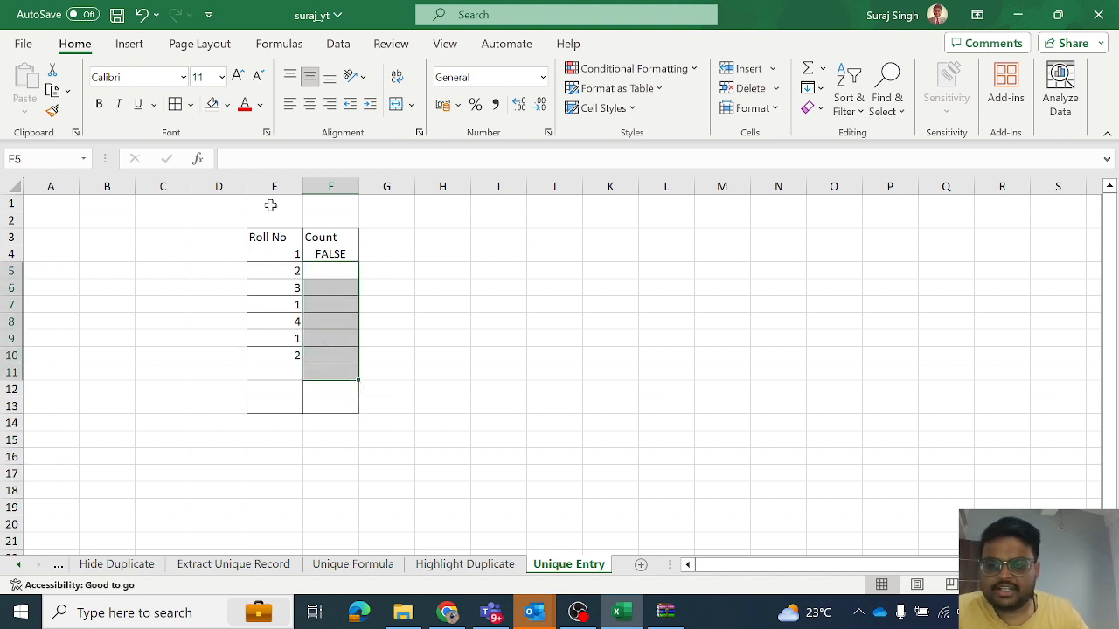
left_click(275, 187)
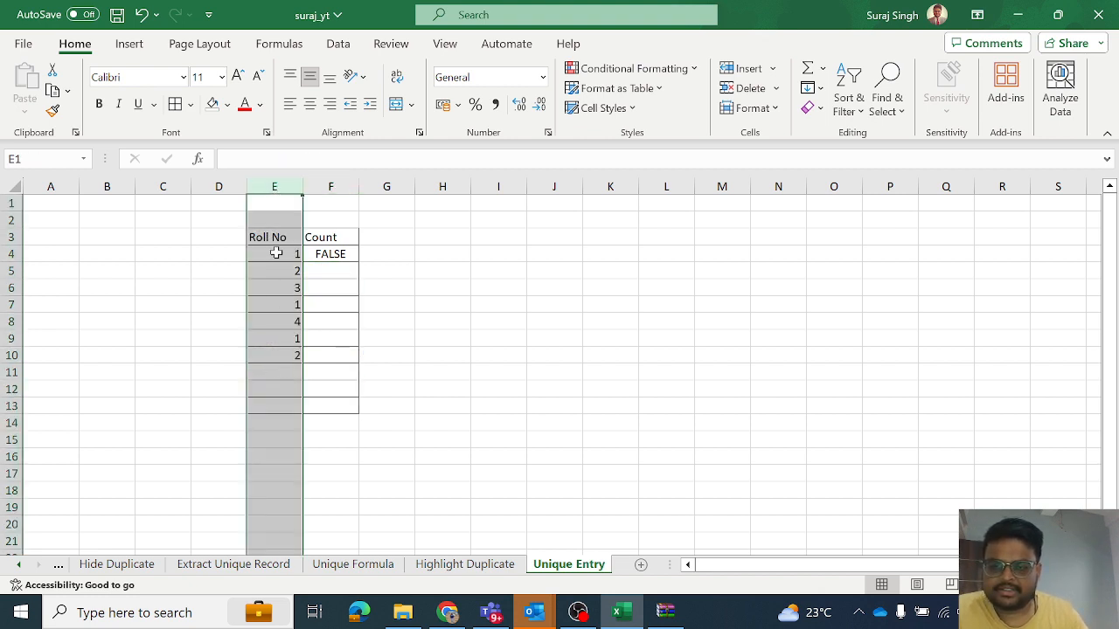
left_click_drag(275, 253, 272, 358)
key("Delete")
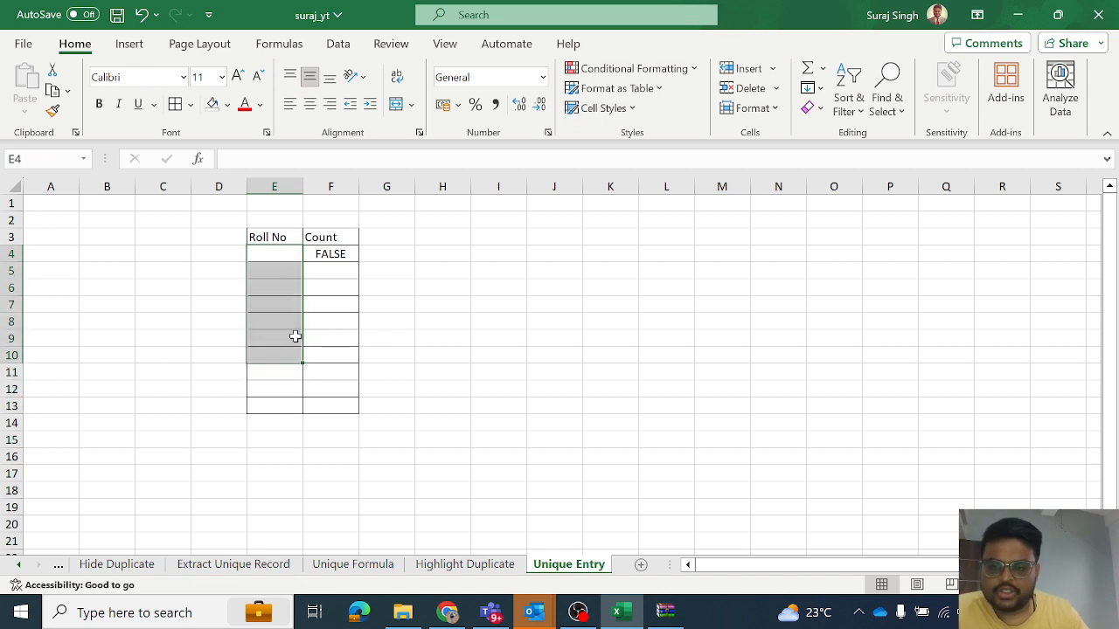
- Copy the full formula text =COUNTIF($E$4:$E$13,E4)=1 from cell F4
left_click(327, 324)
left_click(332, 259)
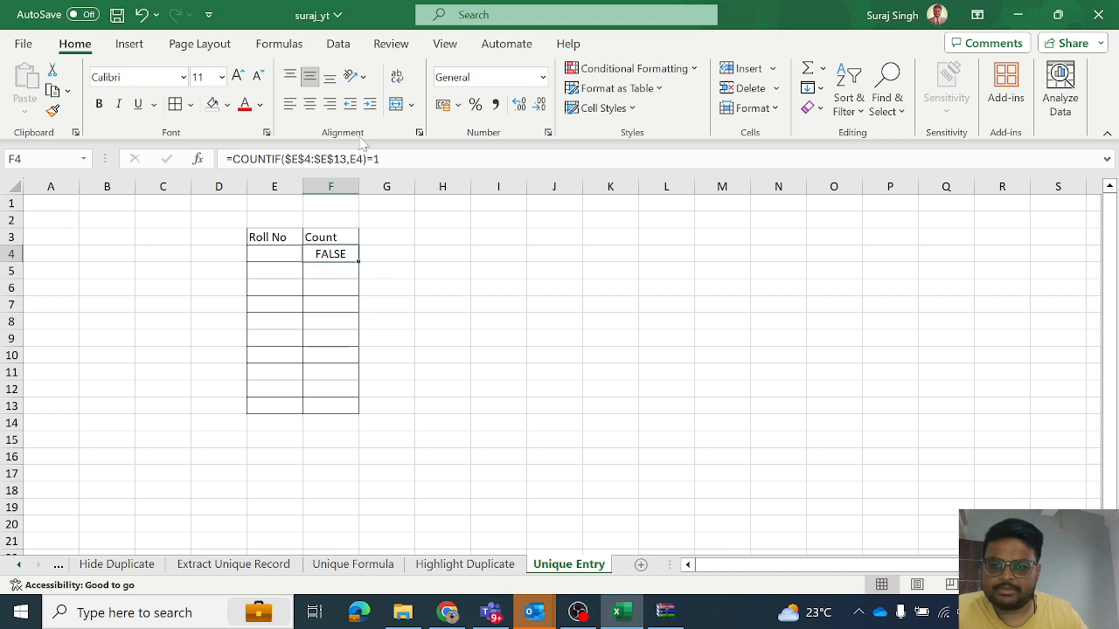
left_click_drag(378, 159, 225, 160)
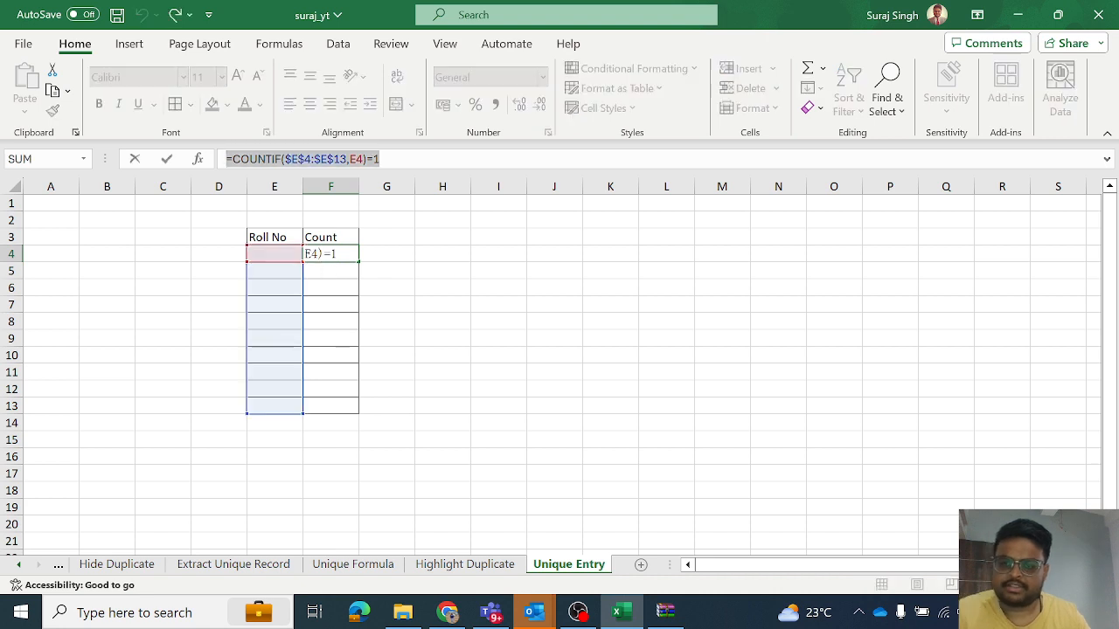
key("ctrl+c")
key("Return")
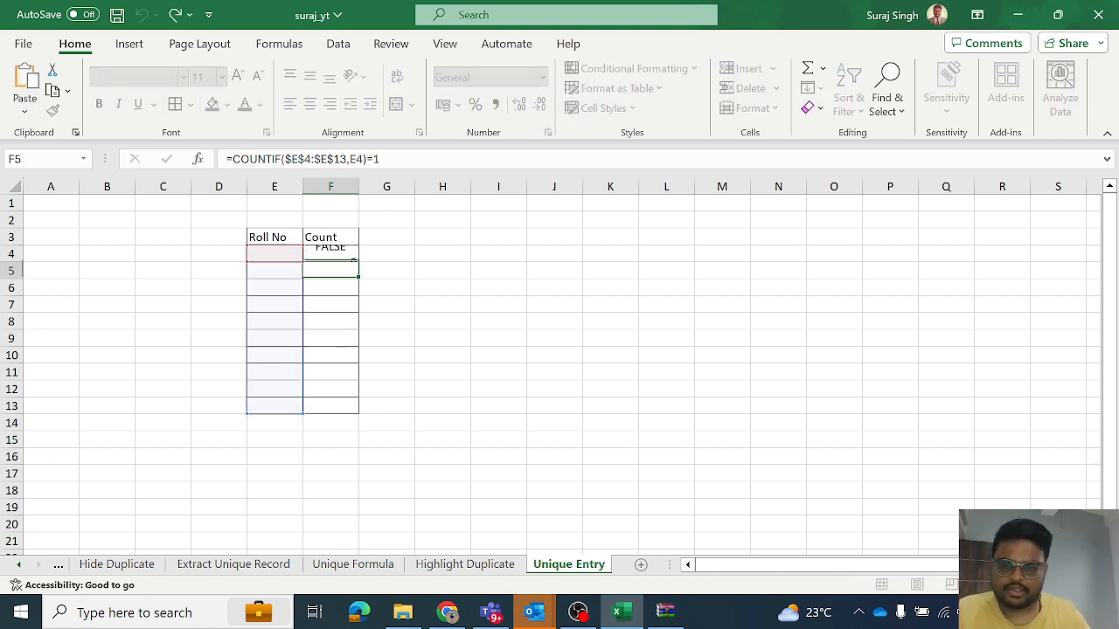
left_click(338, 44)
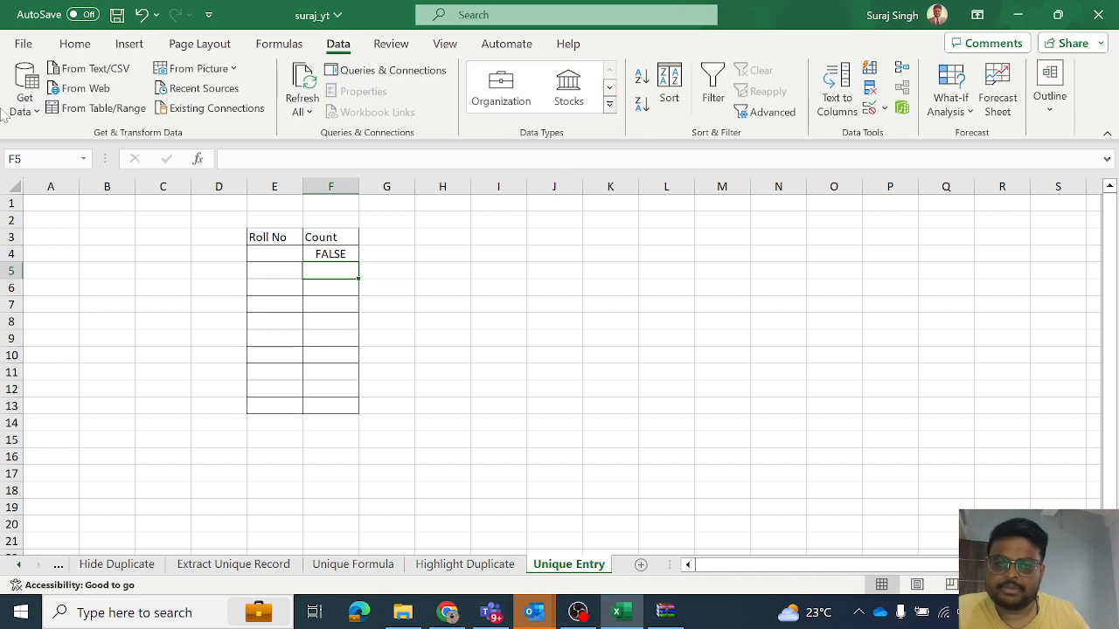
left_click(885, 111)
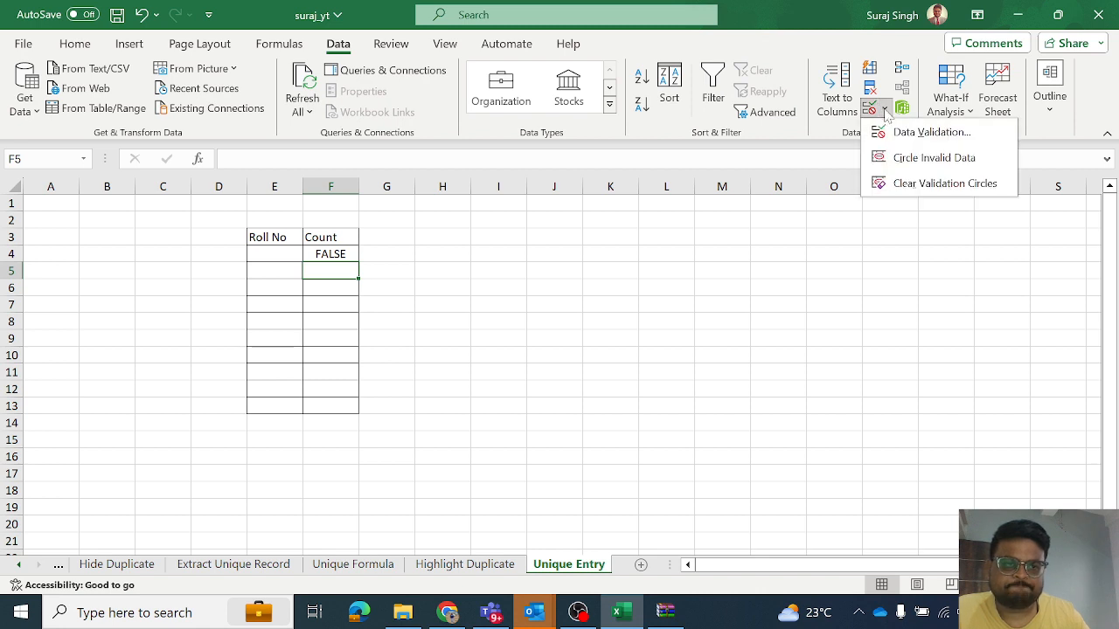
left_click(895, 130)
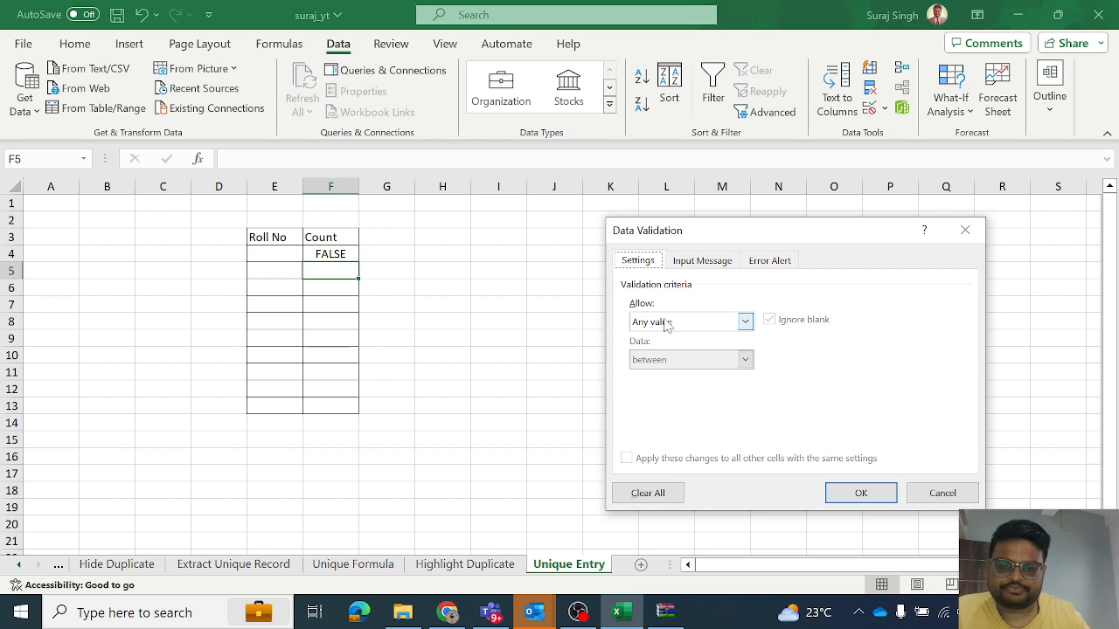
left_click(668, 323)
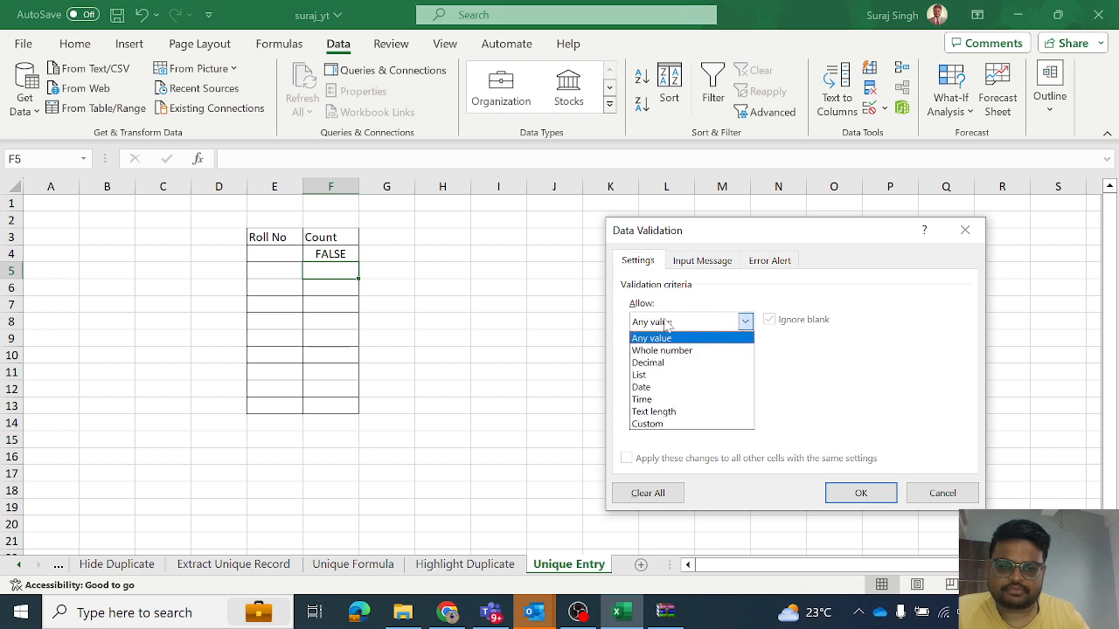
left_click(933, 493)
- Apply Custom data validation to the roll number cells E4:E13 with the copied formula =COUNTIF($E$4:$E$13,E4)=1
left_click_drag(274, 253, 272, 405)
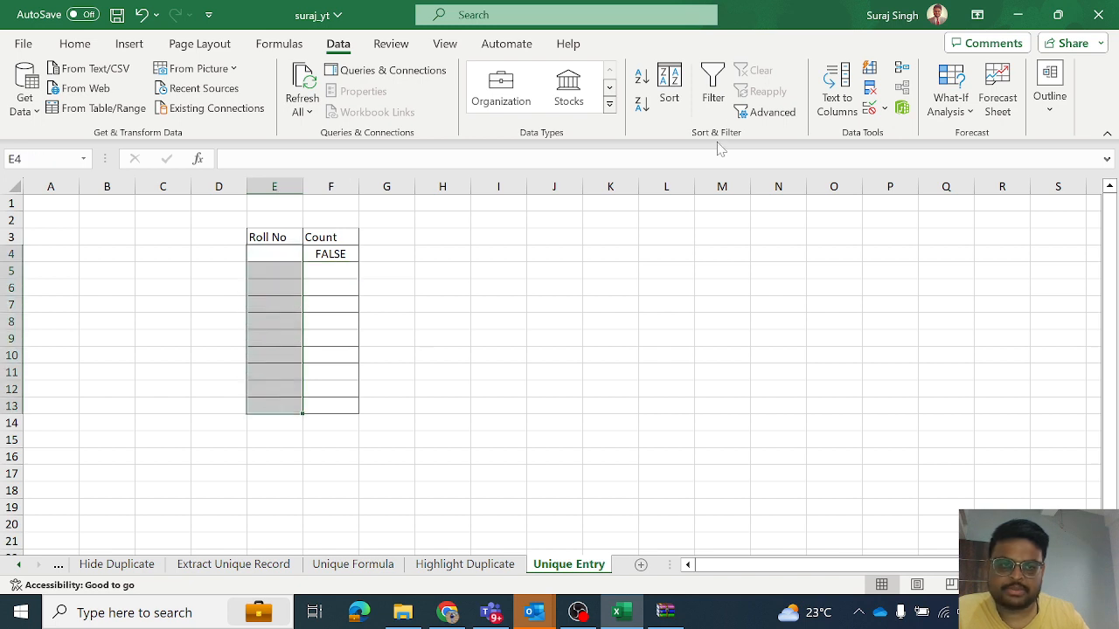
left_click(883, 108)
left_click(891, 133)
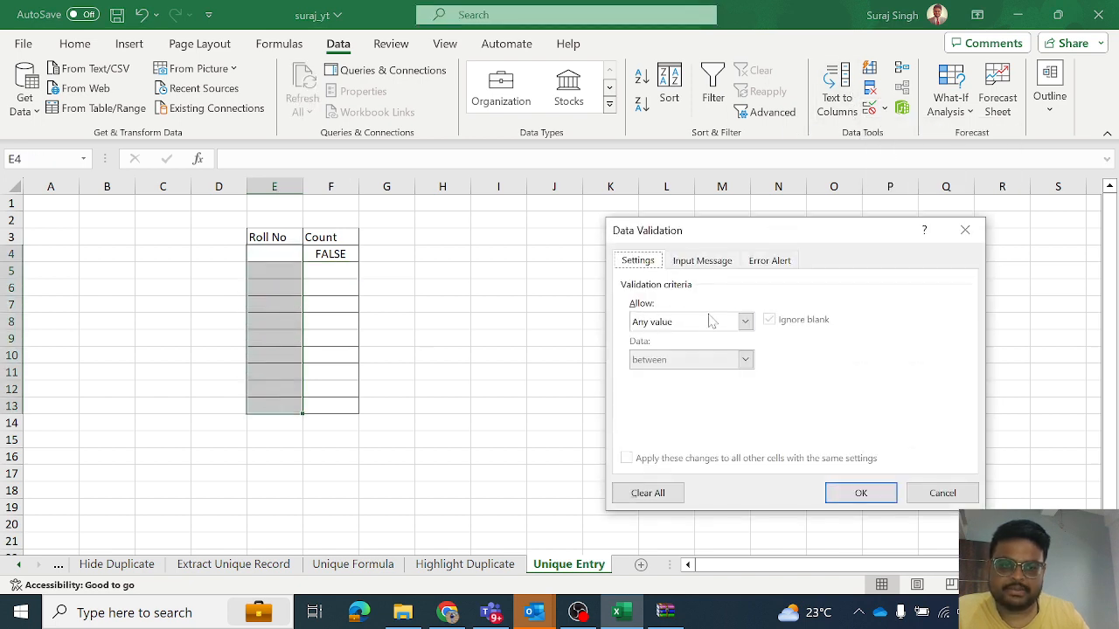
left_click(703, 322)
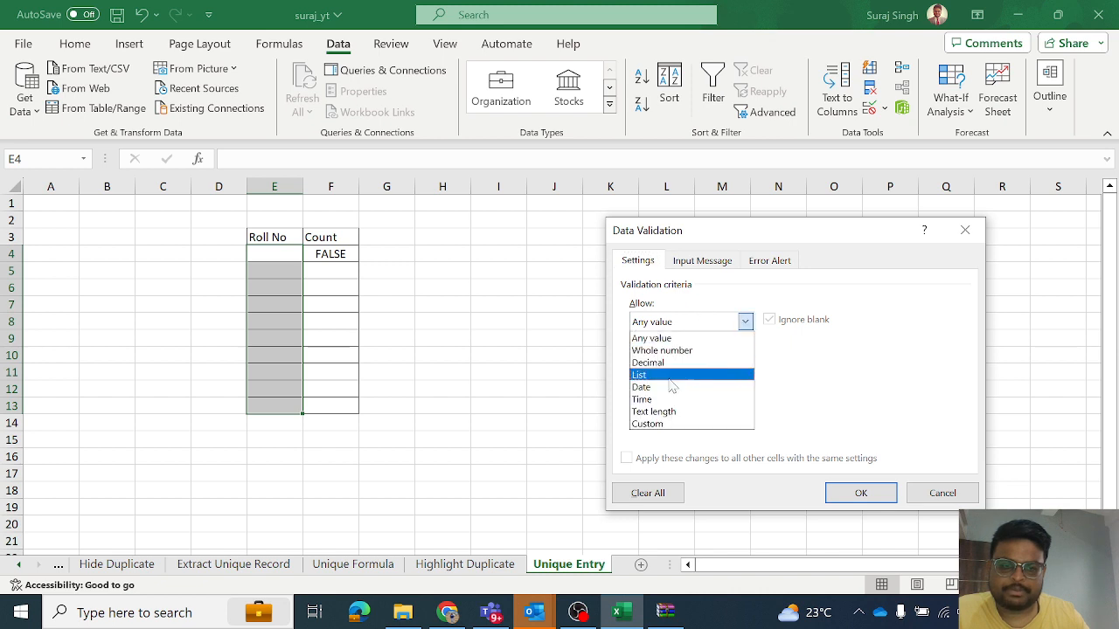
left_click(663, 424)
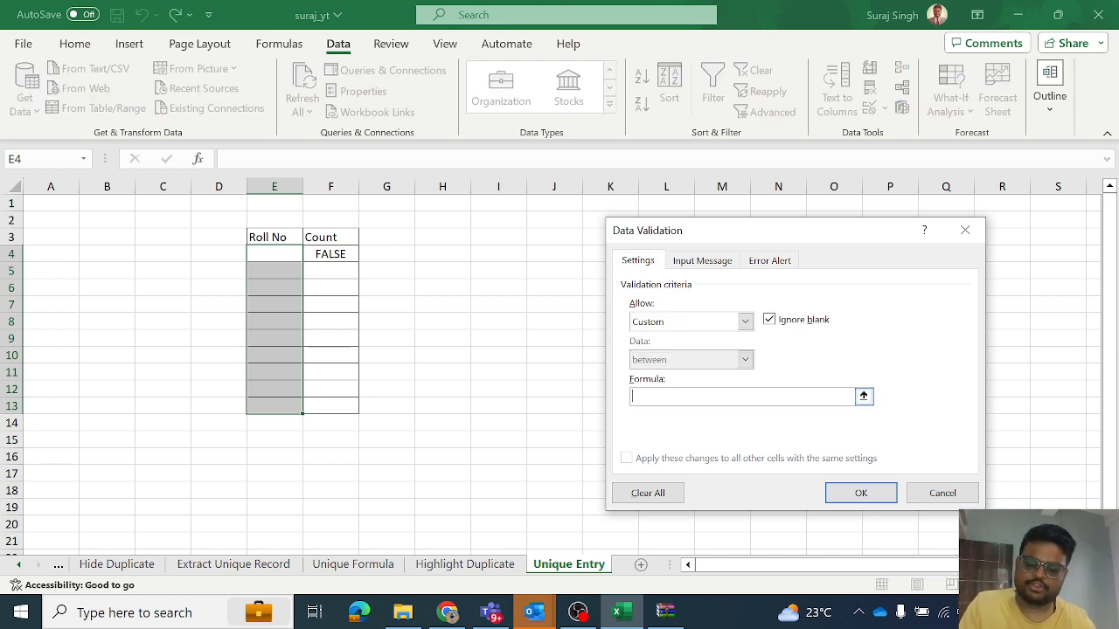
key("ctrl+v")
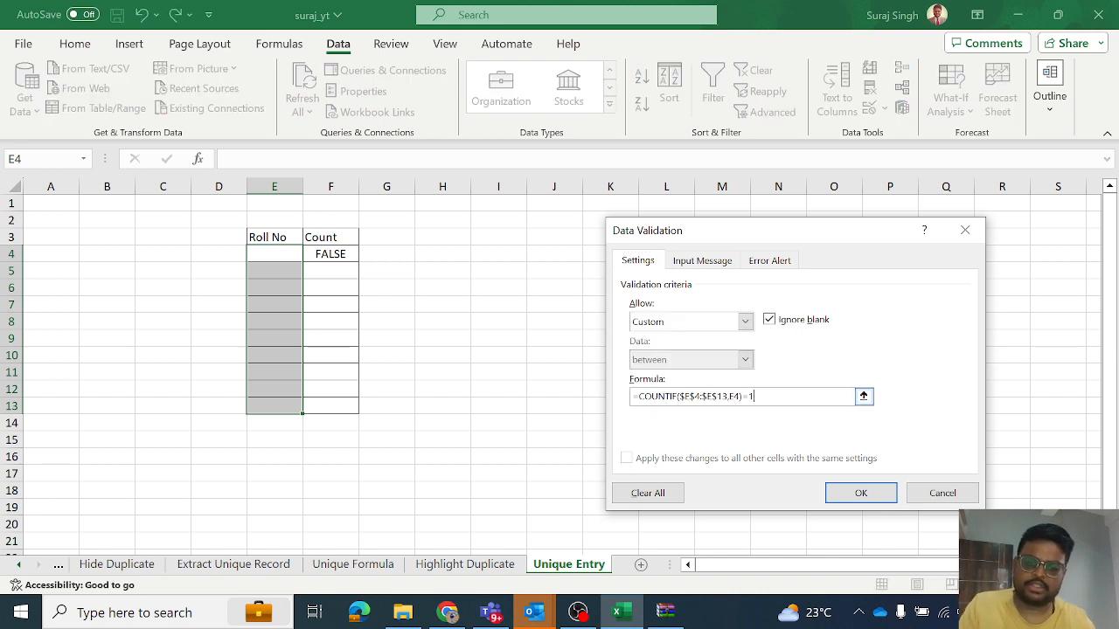
left_click(861, 491)
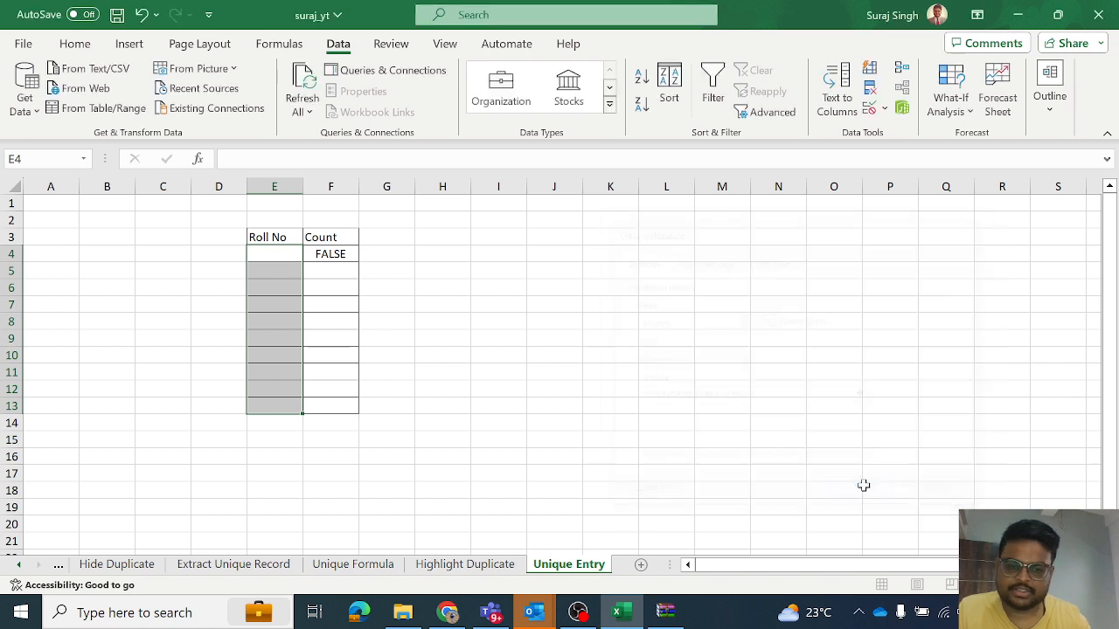
- Enter roll numbers 1 and 2 in cells E4 and E5
left_click(277, 255)
type("1")
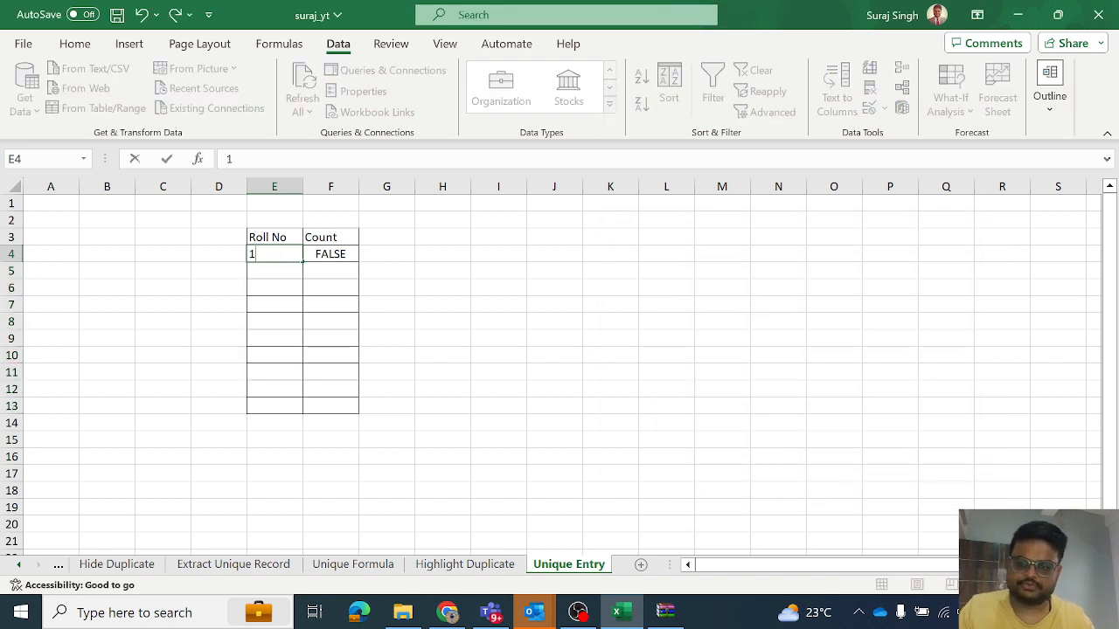
key("Return")
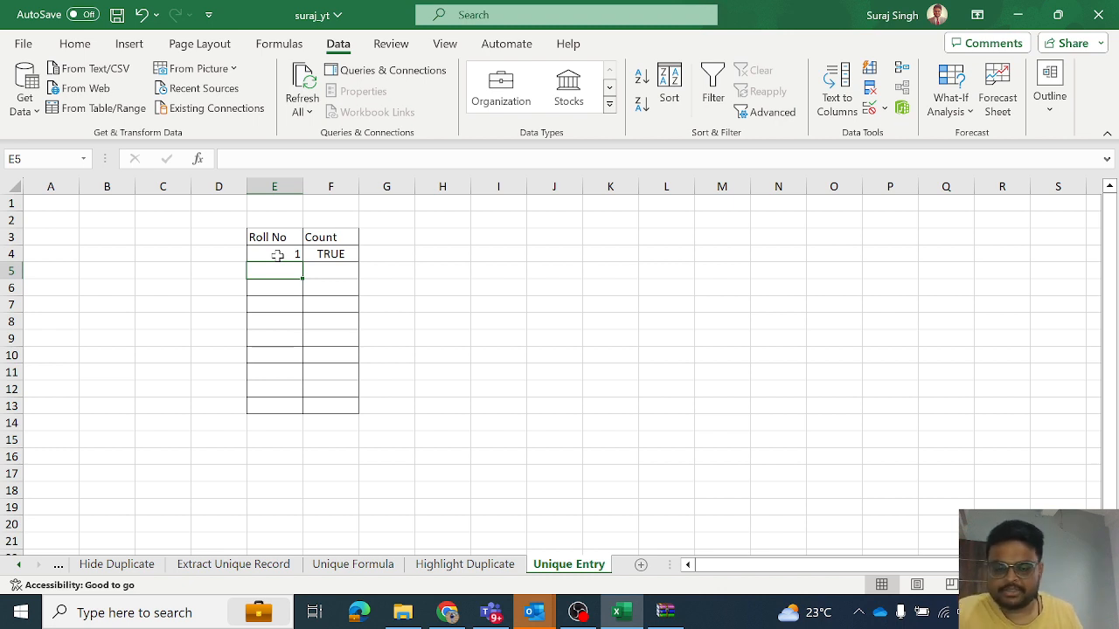
type("2")
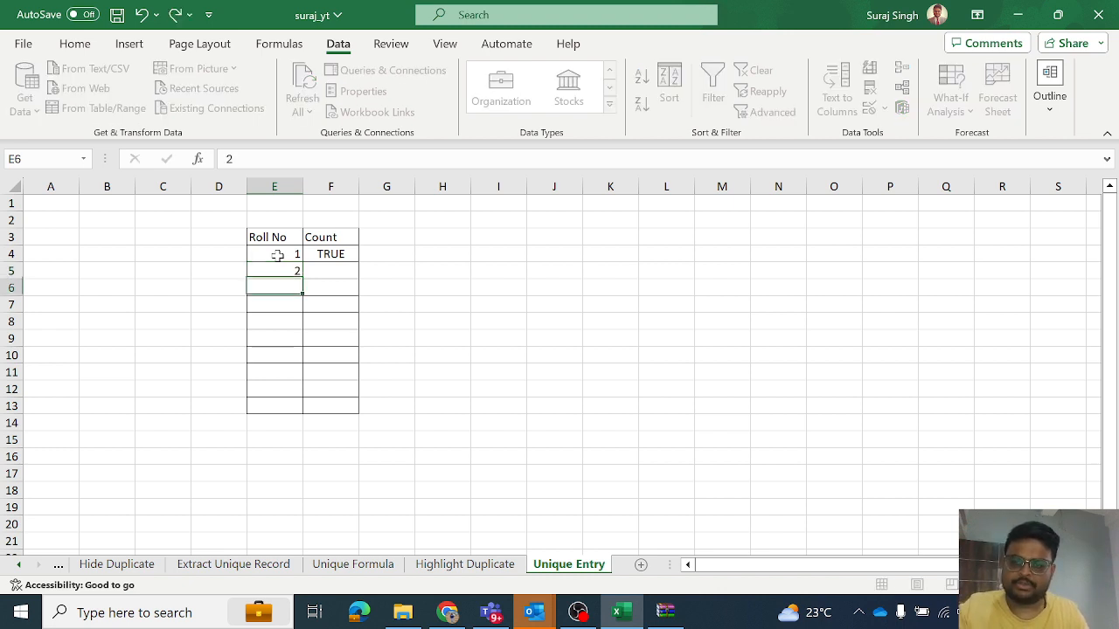
key("Return")
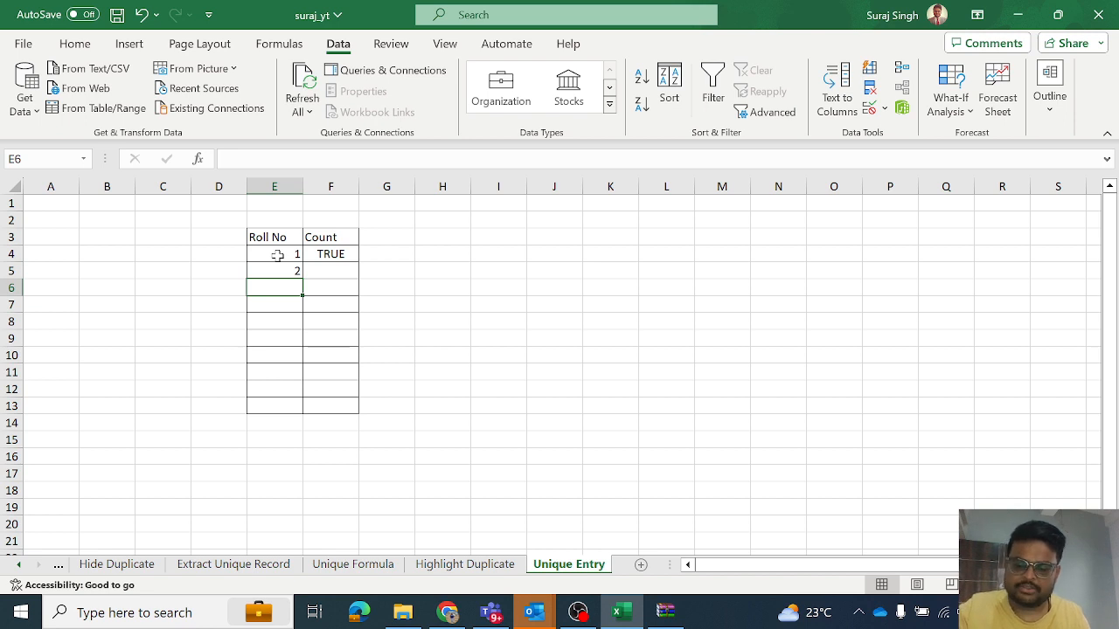
- Try the duplicate roll number 1 in cell E6, and retry the entry with 3 instead
type("1")
key("Return")
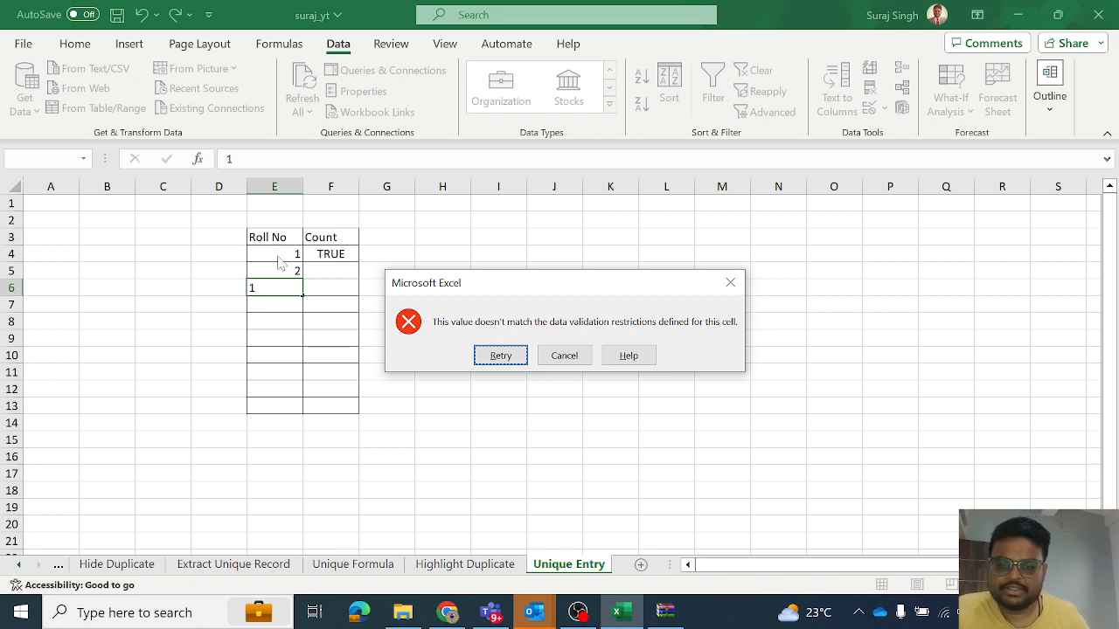
left_click(500, 355)
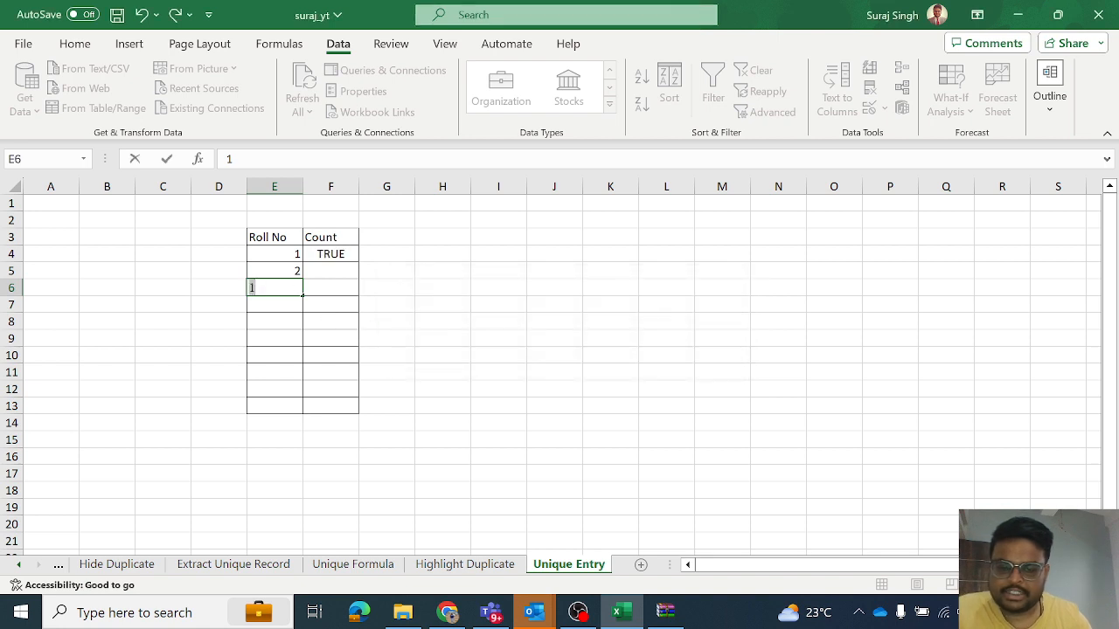
type("3")
key("Return")
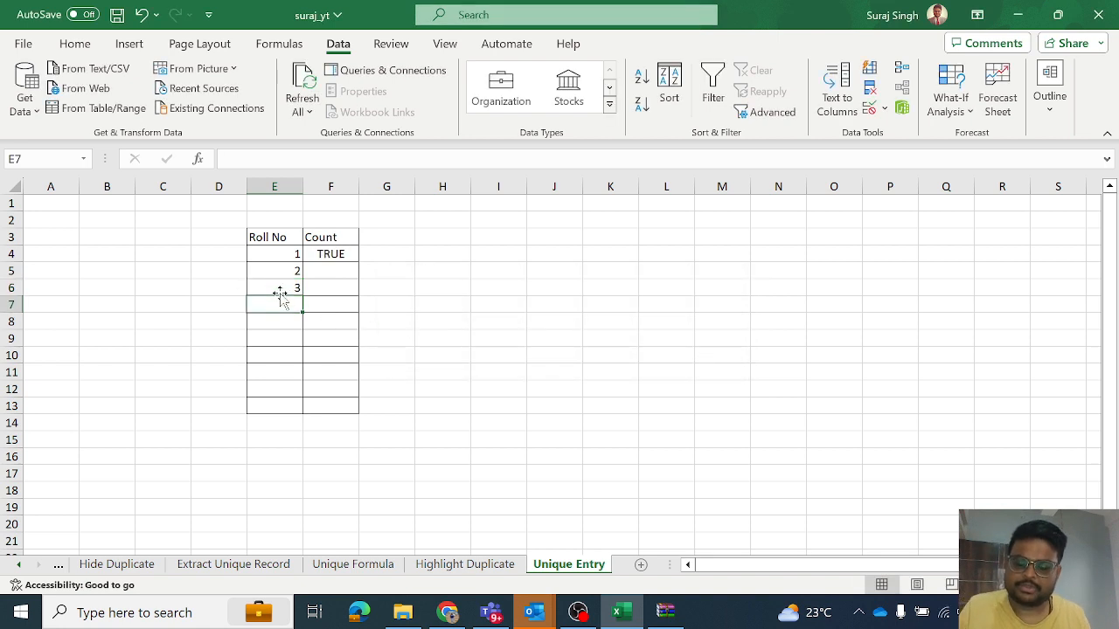
- Test the validation rule again by trying the duplicate roll number 1 in cell E7
type("1")
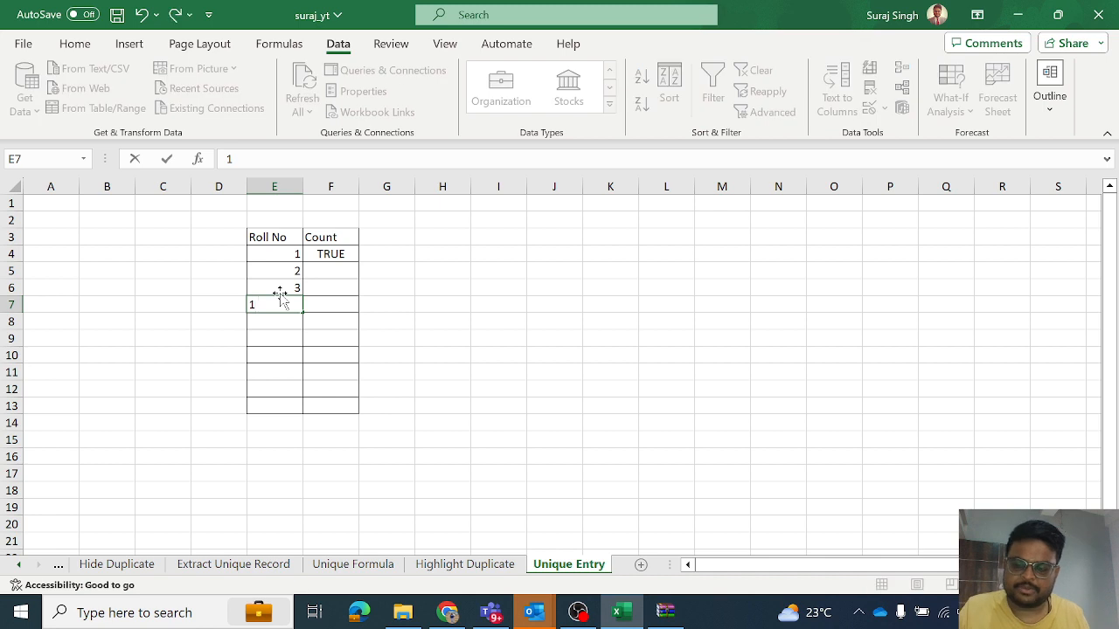
key("Return")
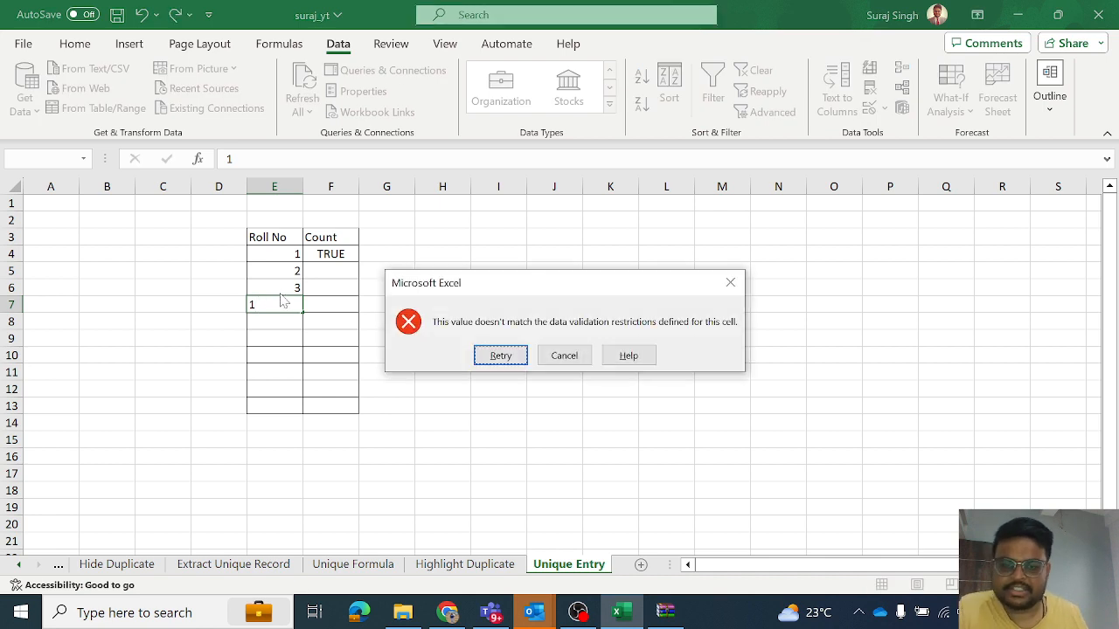